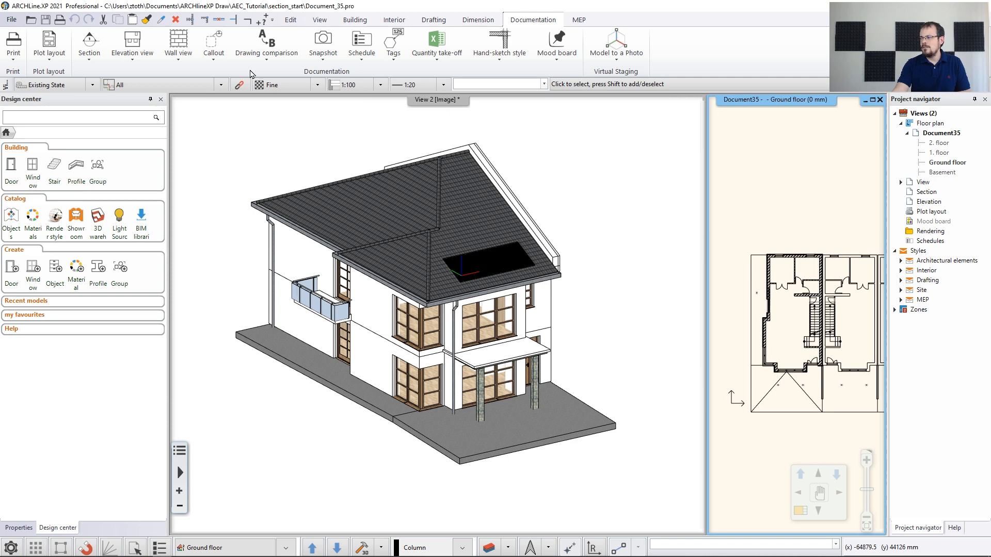
Assign the section line to the Text layer in the section settings and view the available line types
{"action": "left_click", "coordinate": [91, 62]}
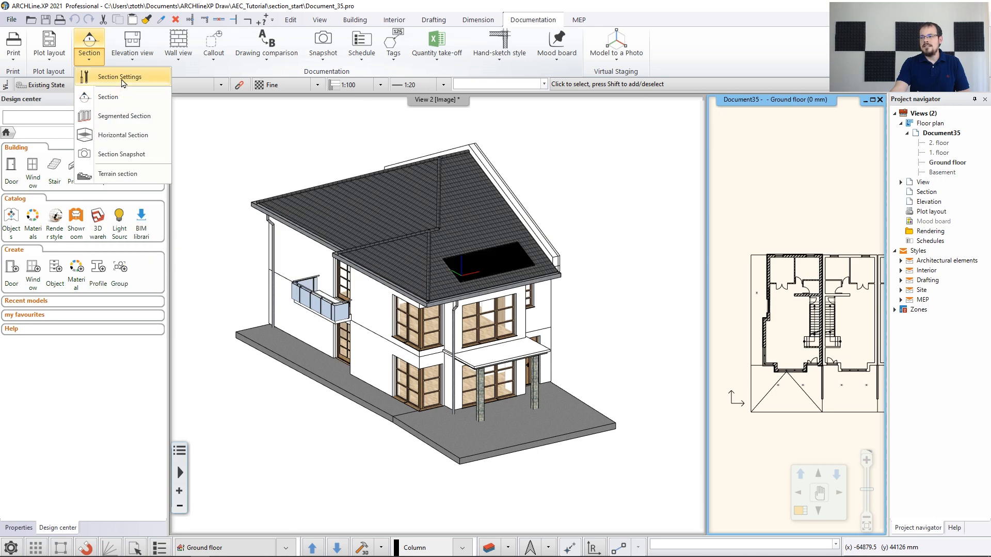
{"action": "left_click", "coordinate": [123, 81]}
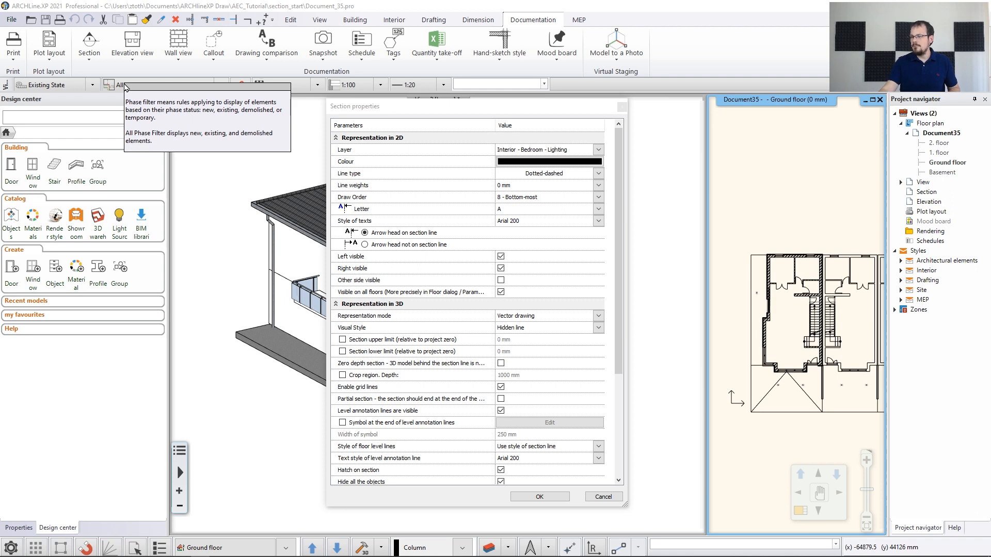
{"action": "left_click", "coordinate": [598, 150]}
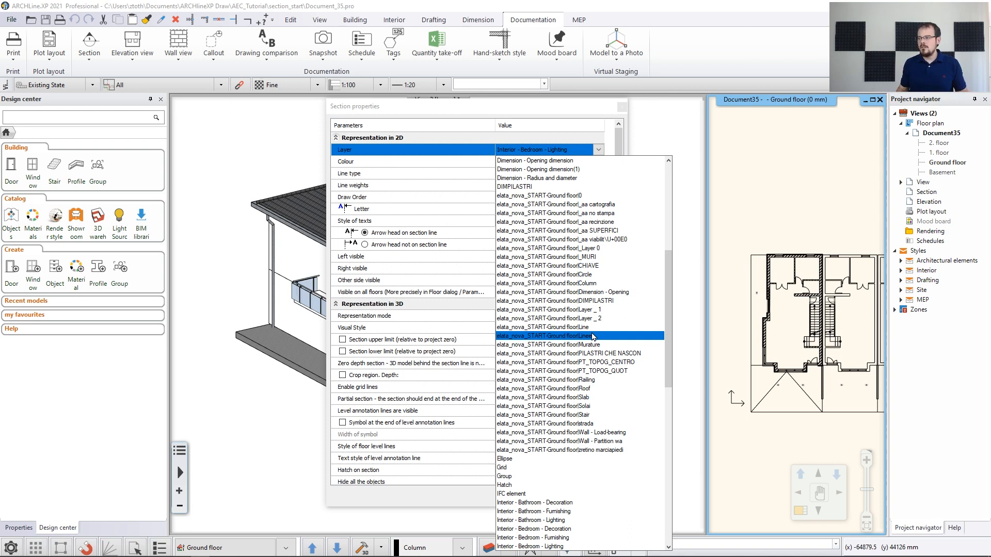
{"action": "scroll", "coordinate": [595, 333], "scroll_direction": "down", "scroll_amount": 2}
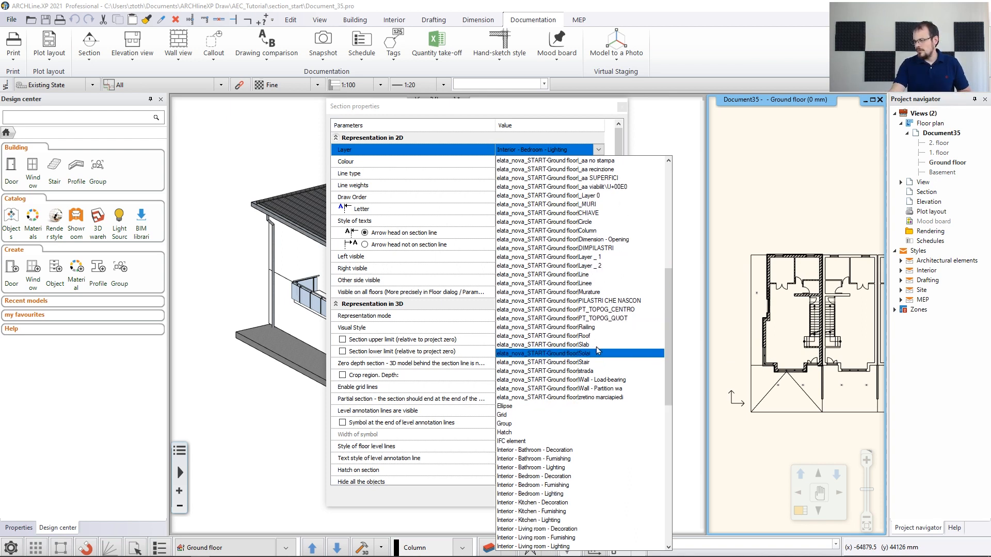
{"action": "scroll", "coordinate": [598, 299], "scroll_direction": "down", "scroll_amount": 15}
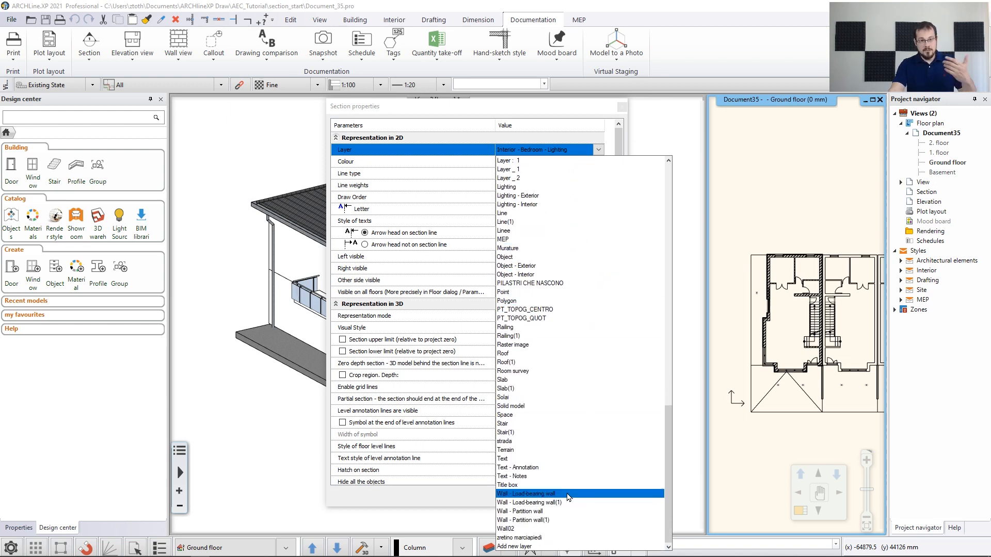
{"action": "left_click", "coordinate": [508, 460]}
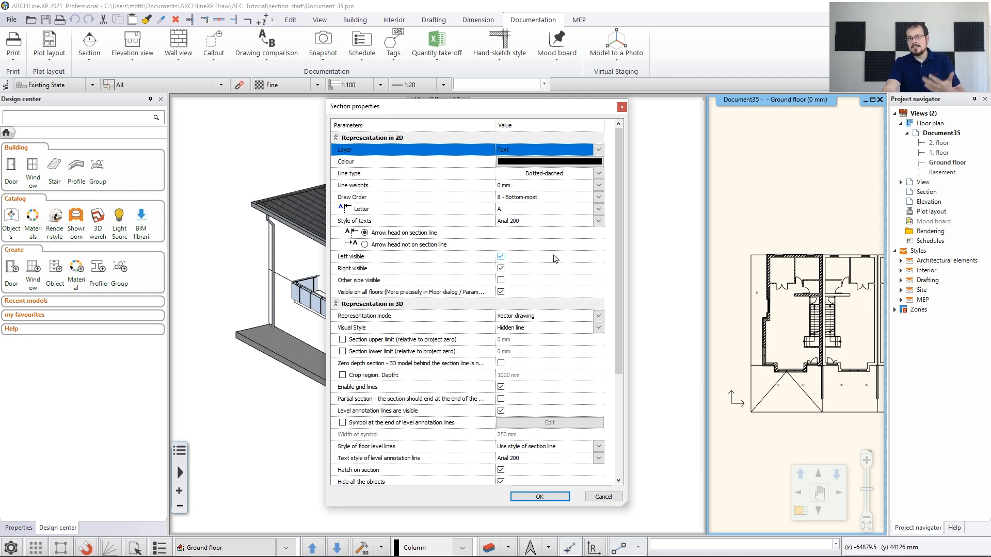
{"action": "left_click", "coordinate": [599, 174]}
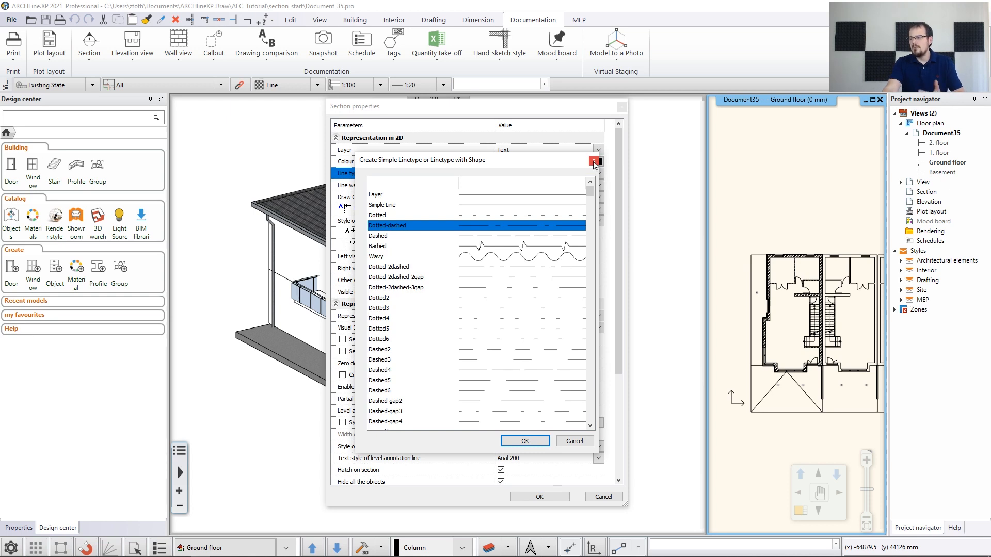
{"action": "left_click", "coordinate": [593, 162]}
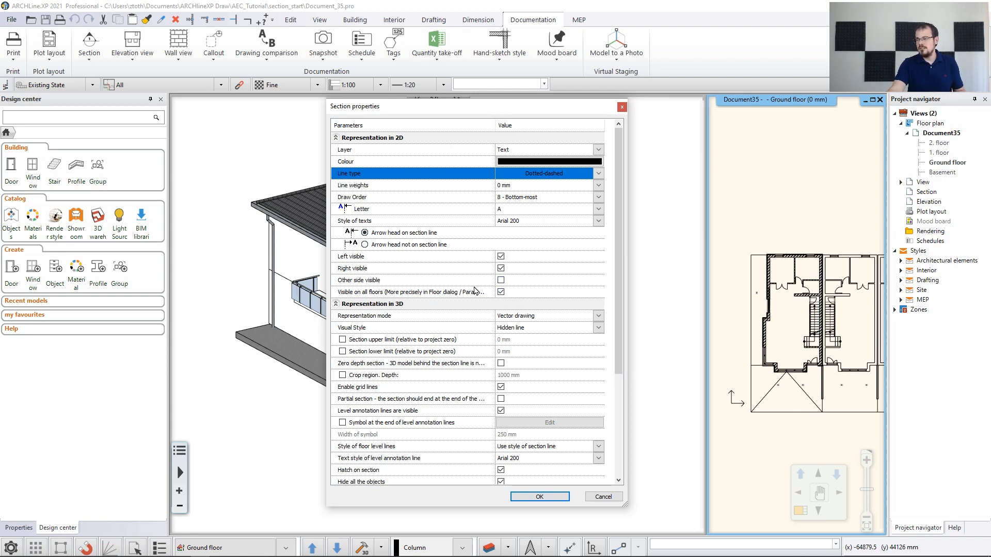
Set the section's 3D representation mode to Image and its visual style to Consistent colour with wireframe
{"action": "left_click_drag", "start_coordinate": [620, 312], "coordinate": [628, 380]}
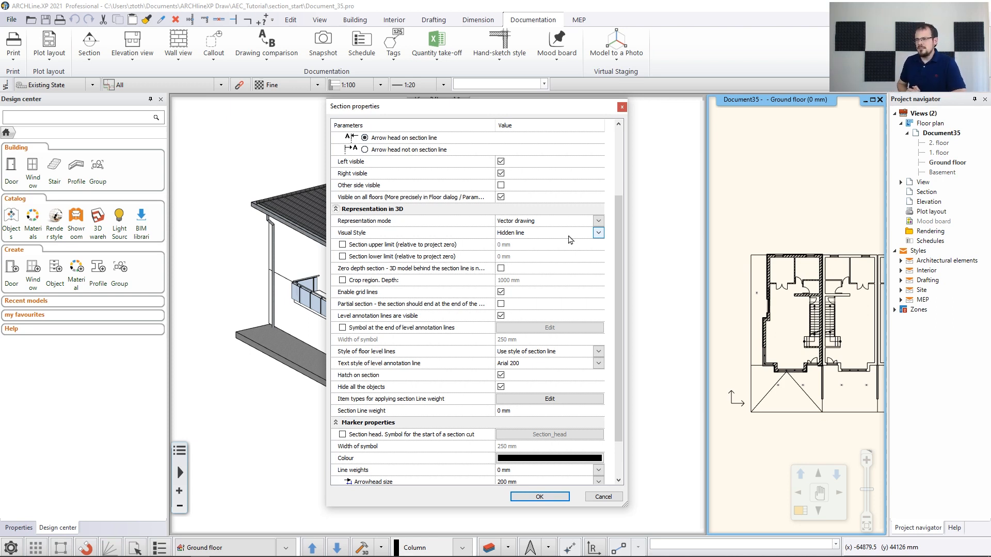
{"action": "left_click", "coordinate": [598, 221]}
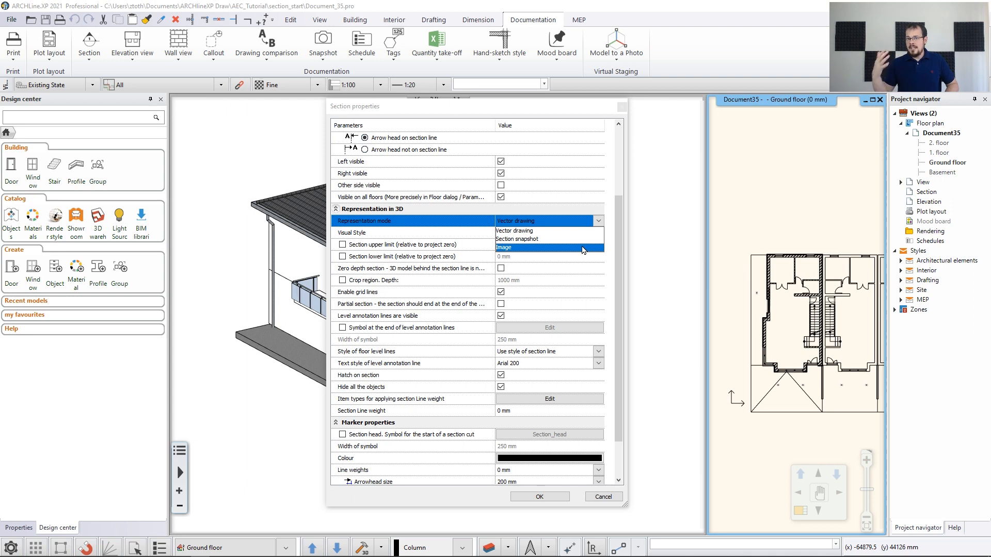
{"action": "left_click", "coordinate": [510, 250]}
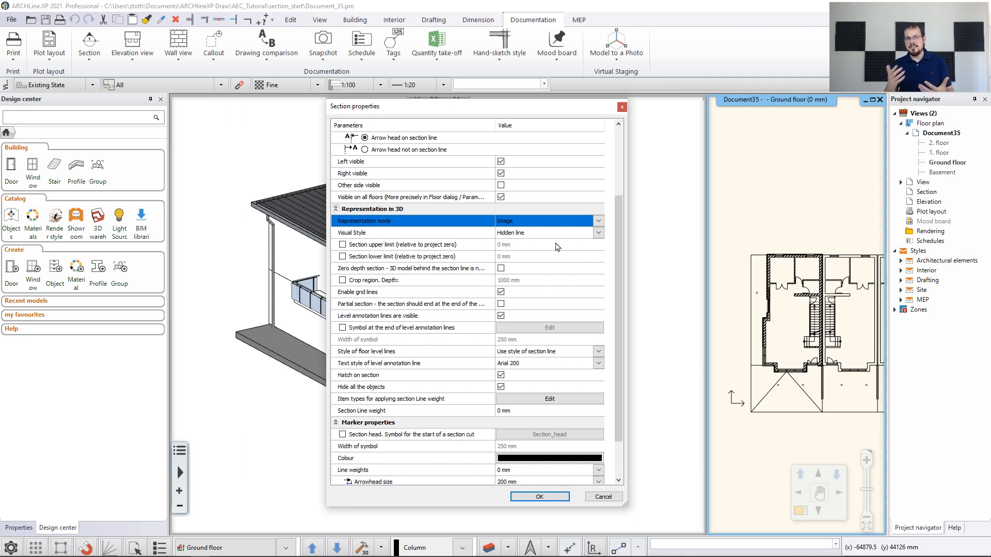
{"action": "left_click", "coordinate": [598, 232]}
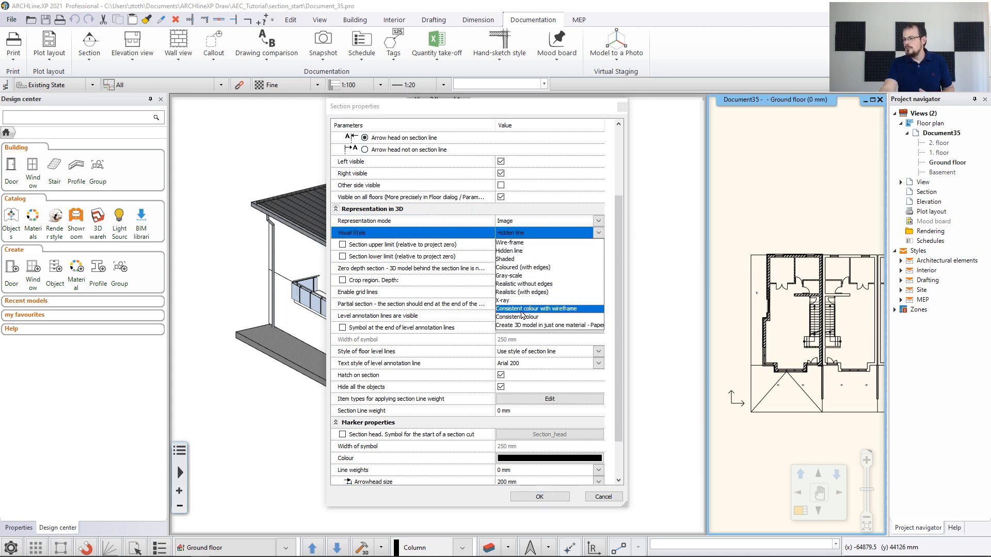
{"action": "left_click", "coordinate": [559, 313]}
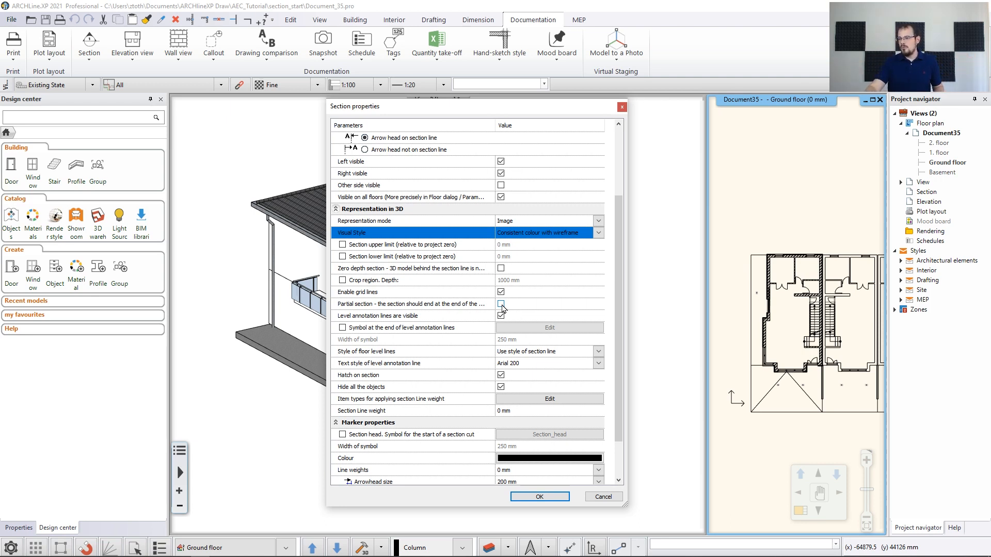
Enable the partial section option so the section stops at the end of its section line
{"action": "left_click", "coordinate": [501, 304]}
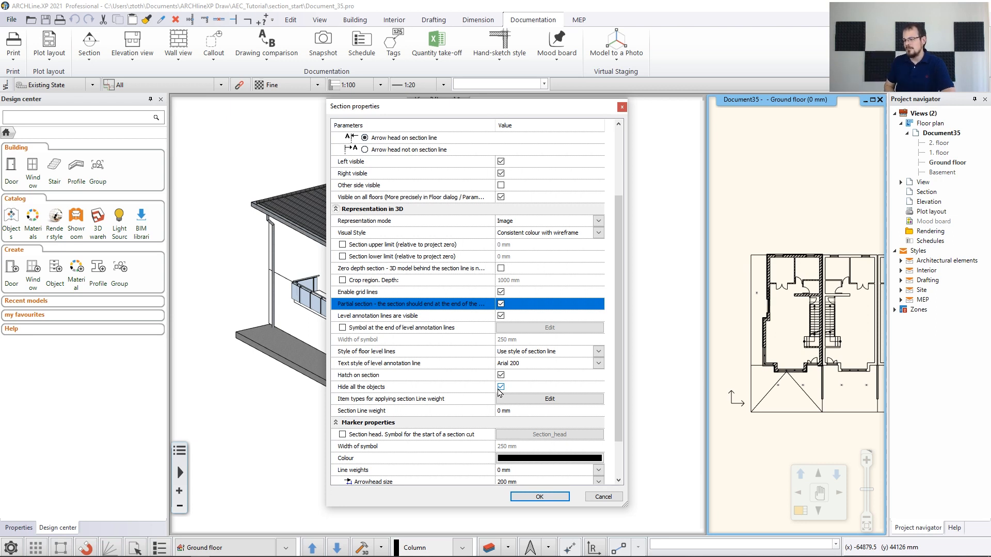
{"action": "left_click_drag", "start_coordinate": [434, 109], "coordinate": [531, 111]}
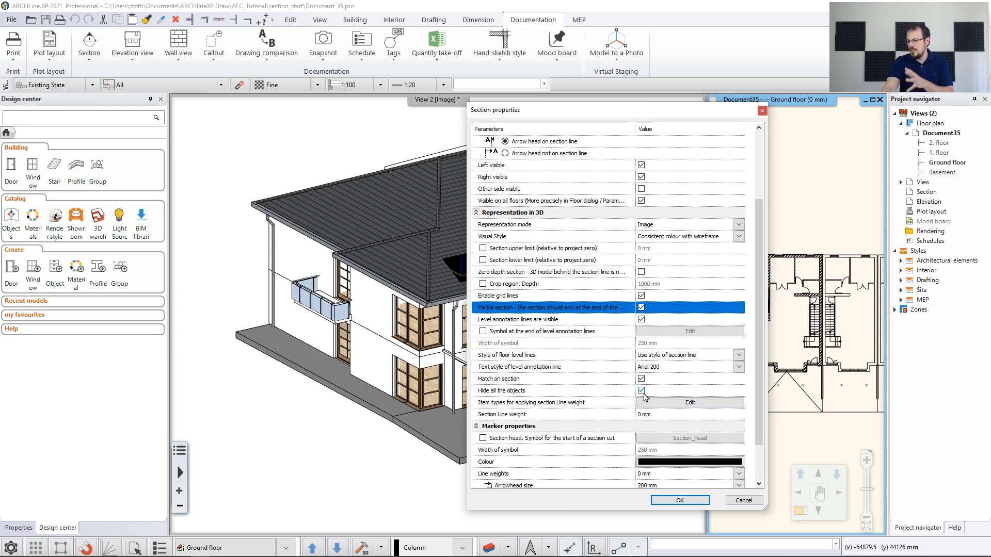
{"action": "left_click_drag", "start_coordinate": [587, 118], "coordinate": [514, 86]}
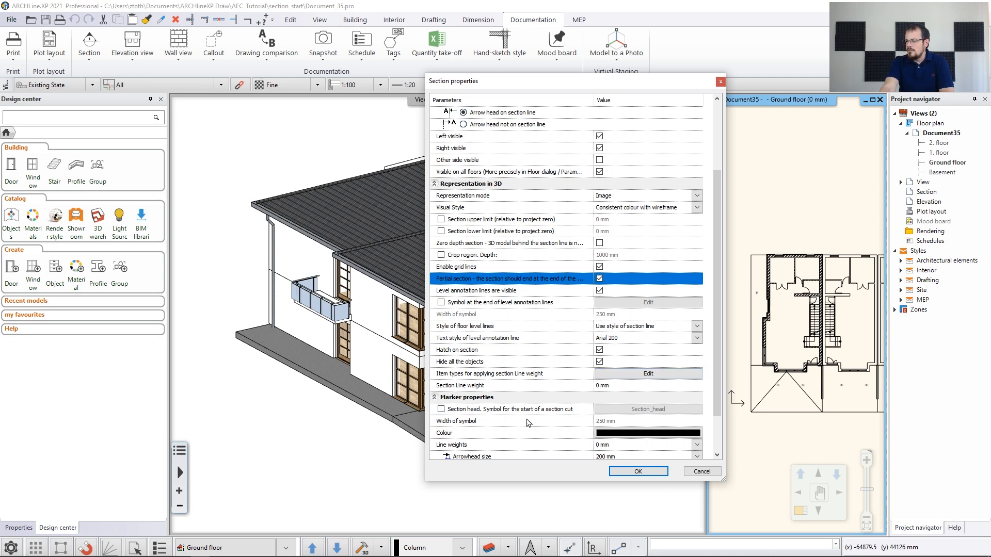
Enable the section head marker with the Section_head symbol and apply the section settings
{"action": "scroll", "coordinate": [722, 249], "scroll_direction": "down", "scroll_amount": 2}
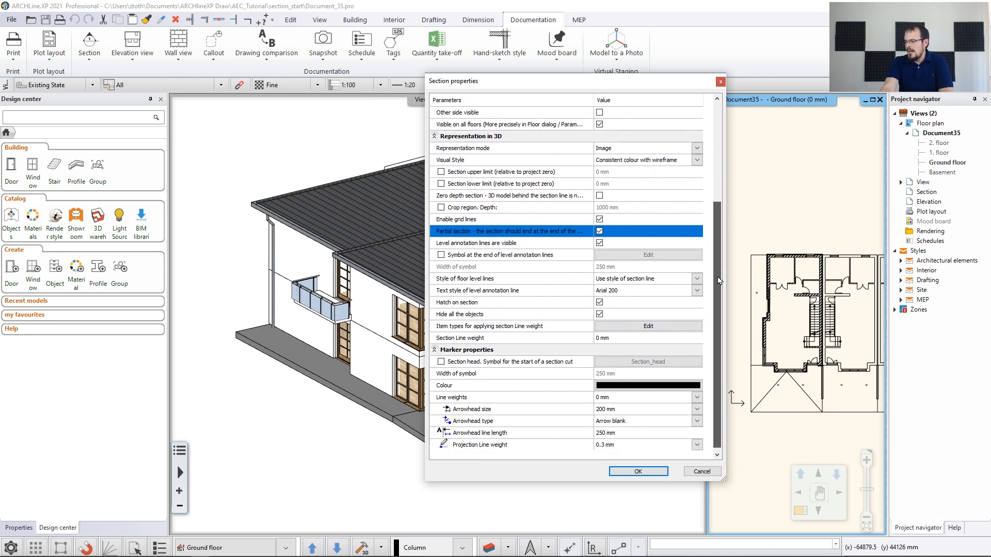
{"action": "left_click", "coordinate": [441, 362]}
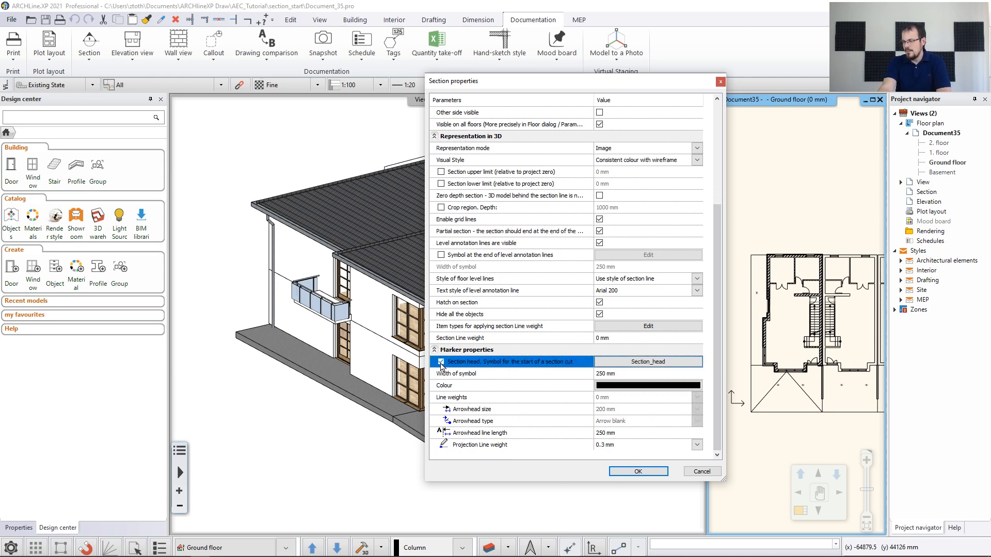
{"action": "left_click", "coordinate": [678, 365]}
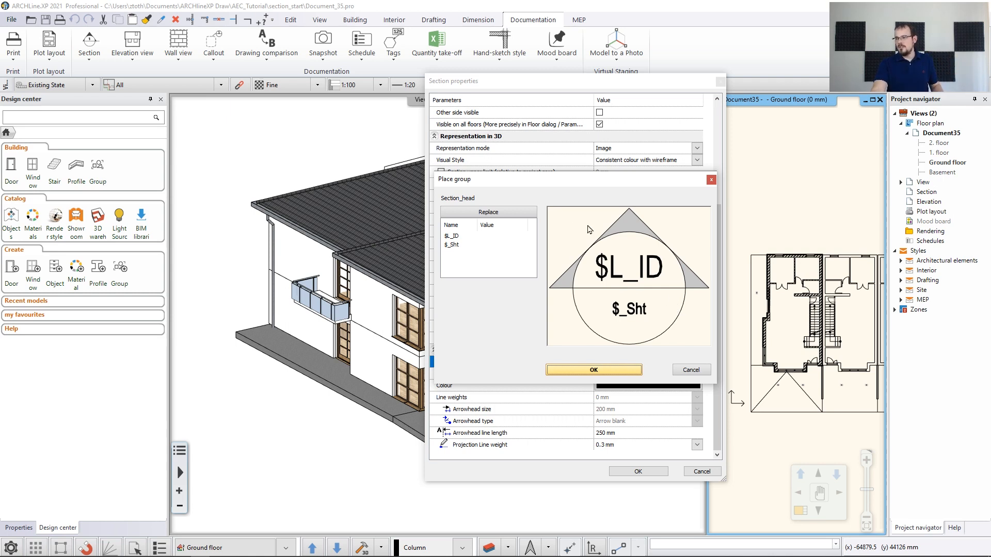
{"action": "left_click", "coordinate": [488, 212]}
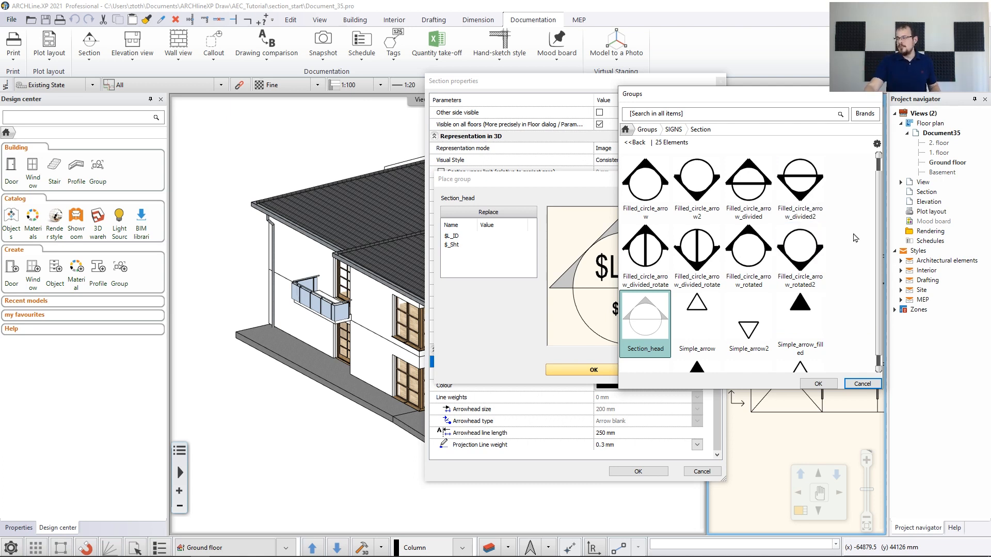
{"action": "left_click", "coordinate": [854, 383]}
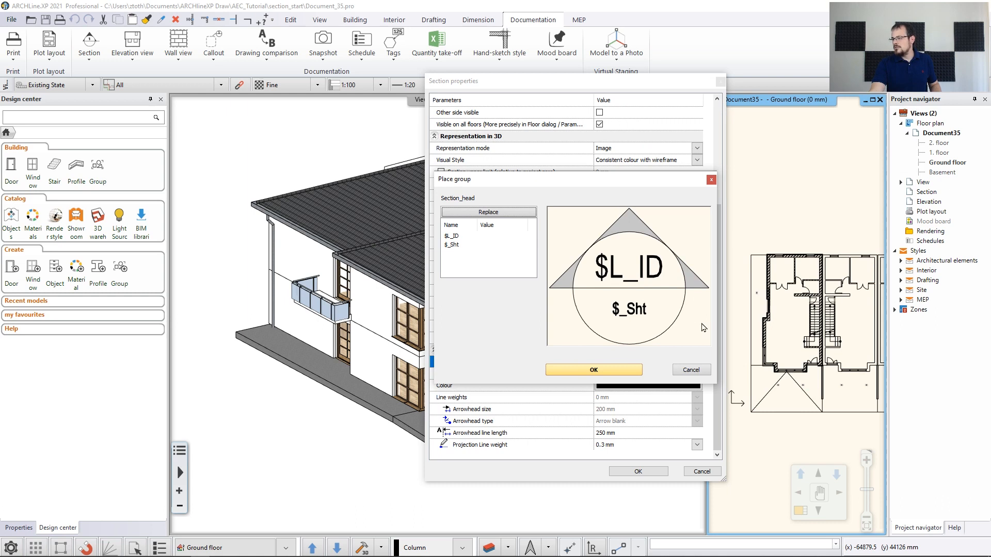
{"action": "left_click", "coordinate": [614, 372]}
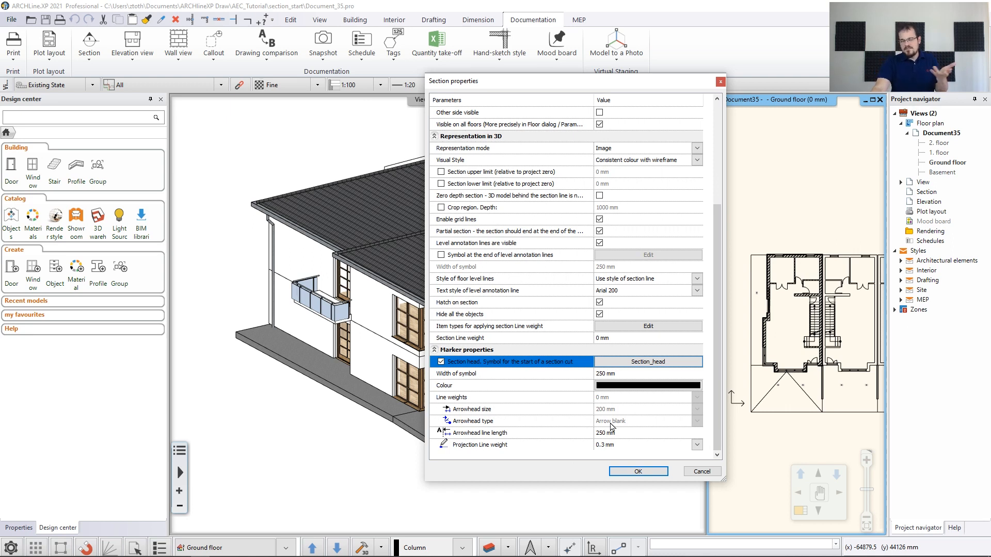
{"action": "left_click", "coordinate": [635, 472]}
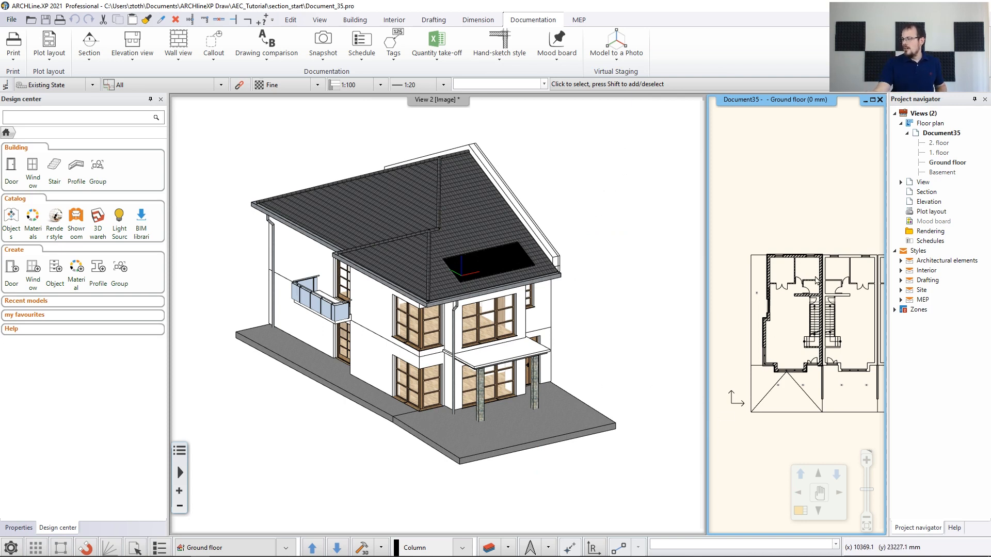
Swap the ground floor plan into the main view in place of the 3D view
{"action": "left_click", "coordinate": [800, 512]}
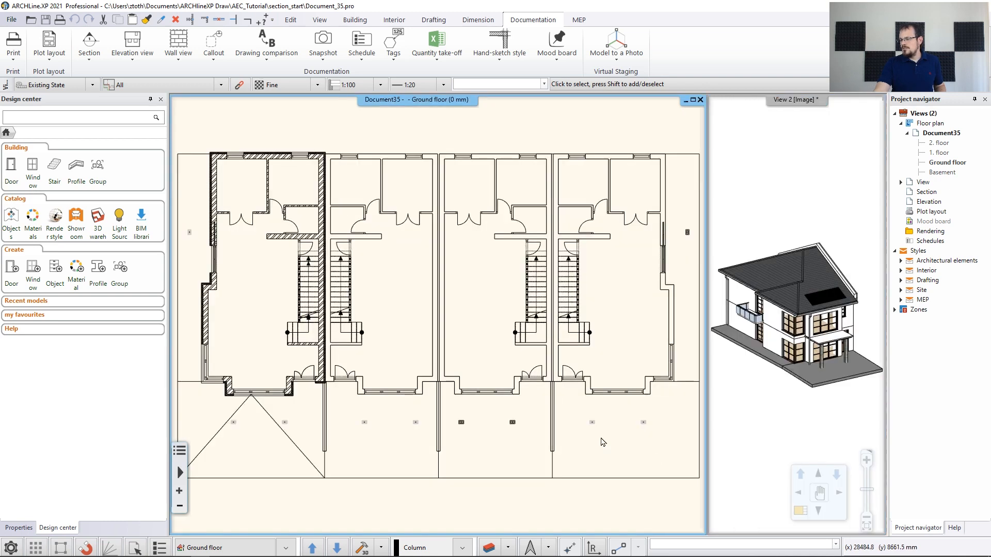
{"action": "scroll", "coordinate": [361, 336], "scroll_direction": "down", "scroll_amount": 2}
{"action": "scroll", "coordinate": [341, 329], "scroll_direction": "up", "scroll_amount": 2}
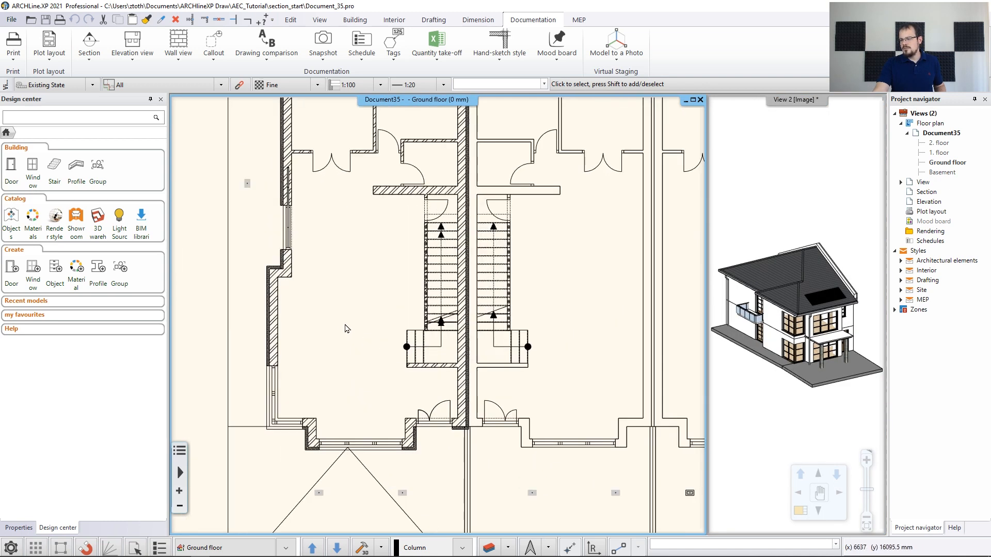
{"action": "scroll", "coordinate": [378, 345], "scroll_direction": "up", "scroll_amount": 2}
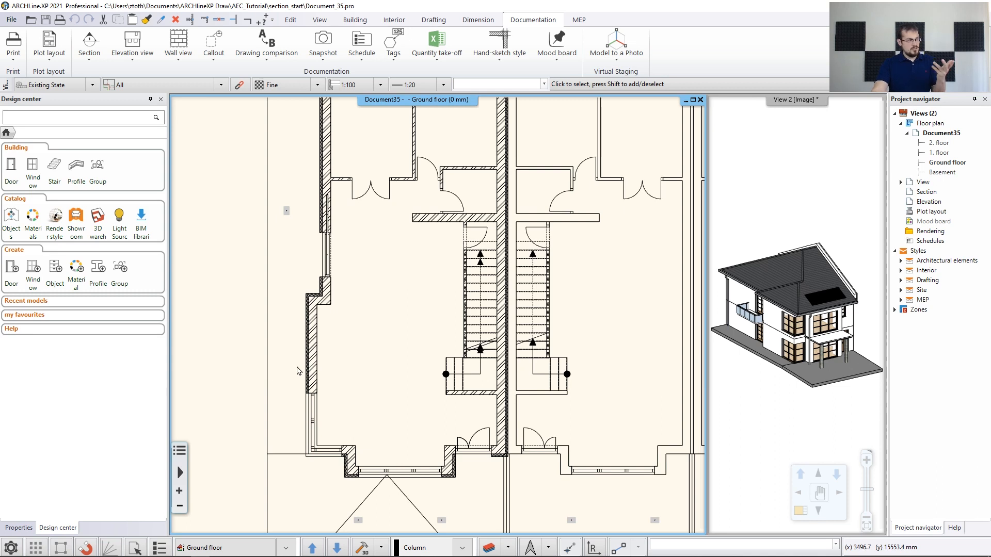
Create a horizontal section about 10 m long from outside the leftmost unit, across its lower stair steps, to just past the party wall, looking toward the stairs
{"action": "left_click", "coordinate": [90, 56]}
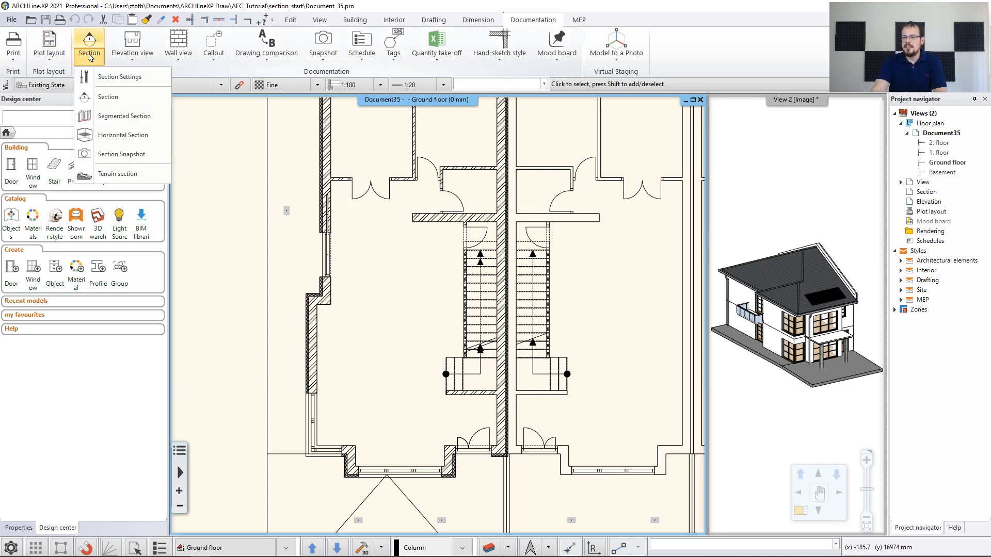
{"action": "left_click", "coordinate": [100, 98]}
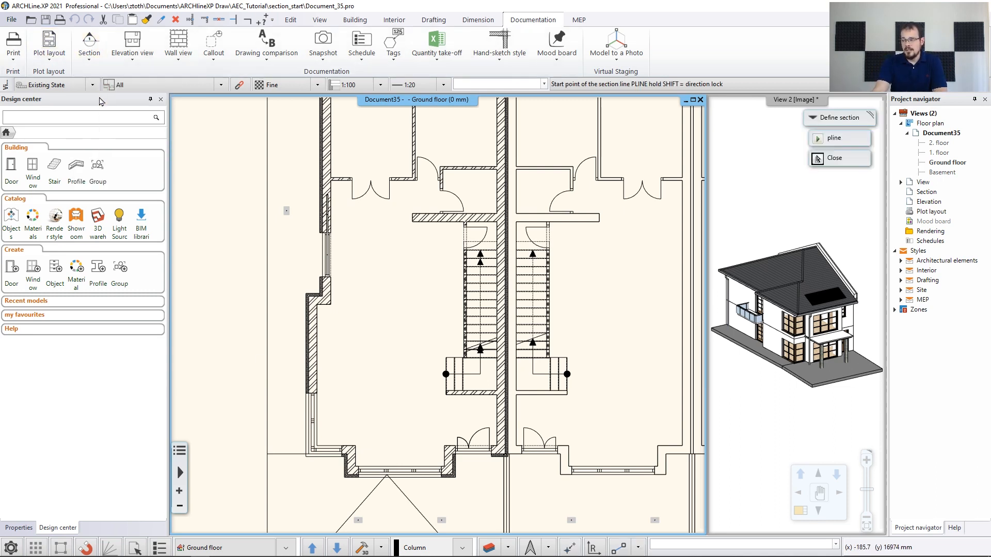
{"action": "left_click", "coordinate": [246, 374]}
{"action": "scroll", "coordinate": [464, 403], "scroll_direction": "up", "scroll_amount": 3}
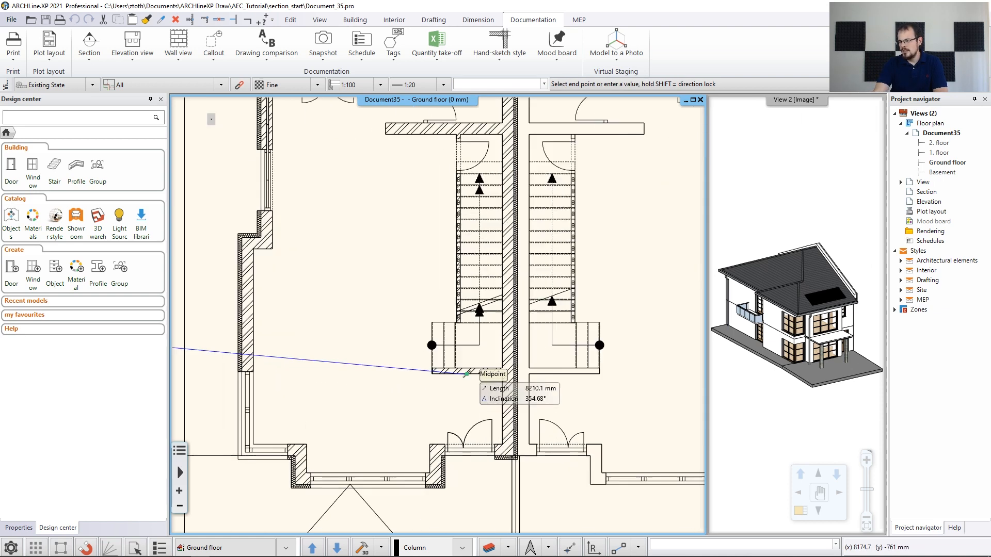
{"action": "scroll", "coordinate": [550, 276], "scroll_direction": "up", "scroll_amount": 1}
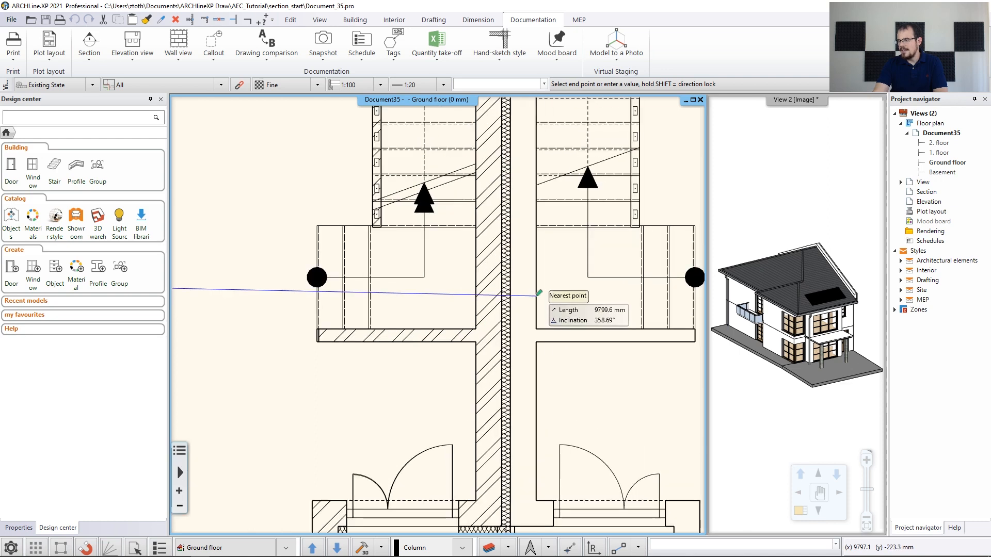
{"action": "left_click", "coordinate": [555, 274]}
{"action": "scroll", "coordinate": [361, 362], "scroll_direction": "down", "scroll_amount": 2}
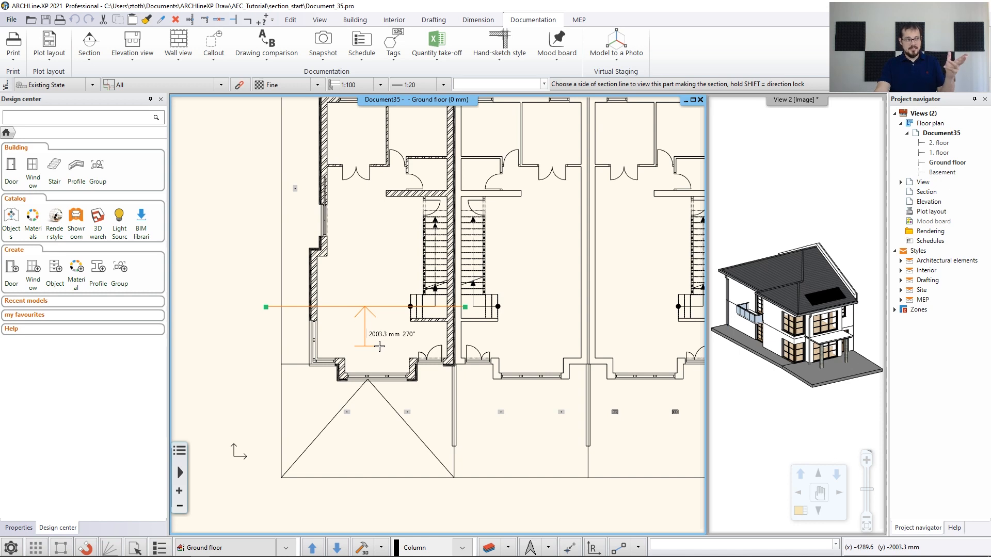
{"action": "left_click", "coordinate": [475, 359]}
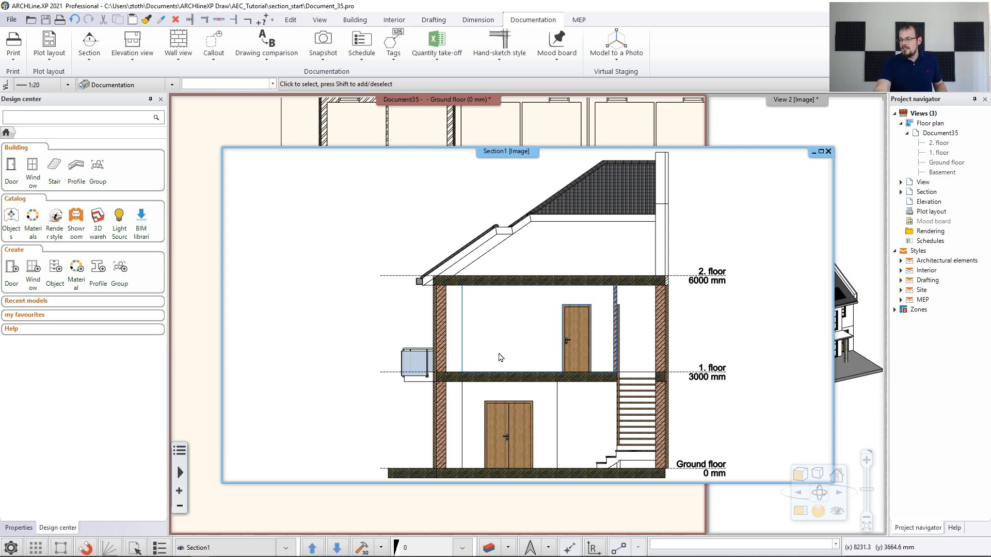
Select the single door on the first floor in the section view
{"action": "scroll", "coordinate": [583, 354], "scroll_direction": "up", "scroll_amount": 3}
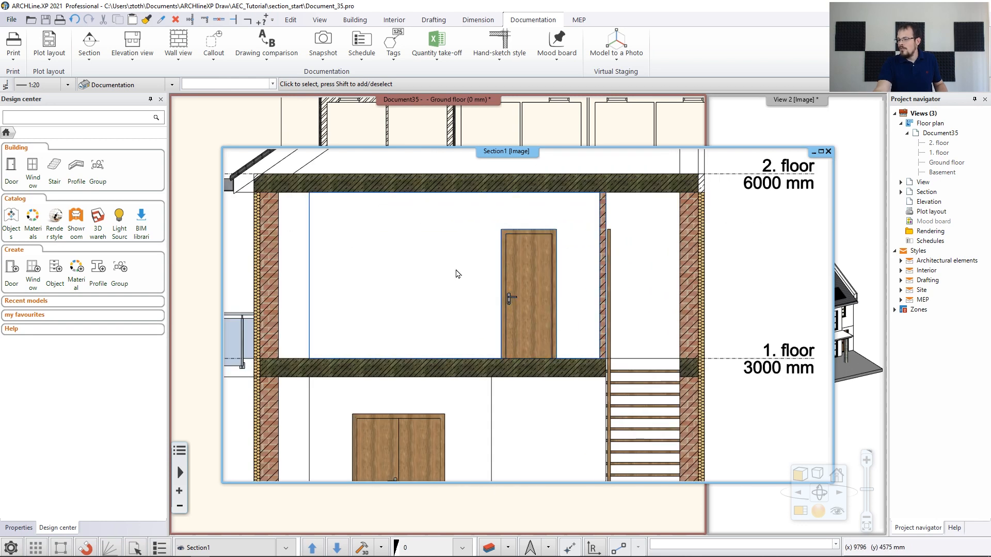
{"action": "left_click", "coordinate": [534, 277]}
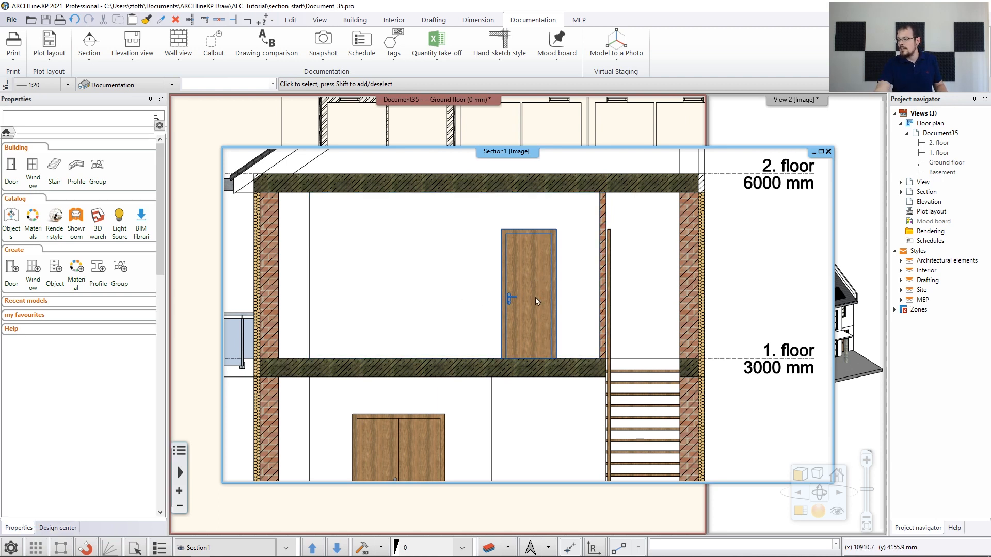
{"action": "left_click", "coordinate": [534, 300]}
{"action": "scroll", "coordinate": [536, 302], "scroll_direction": "down", "scroll_amount": 3}
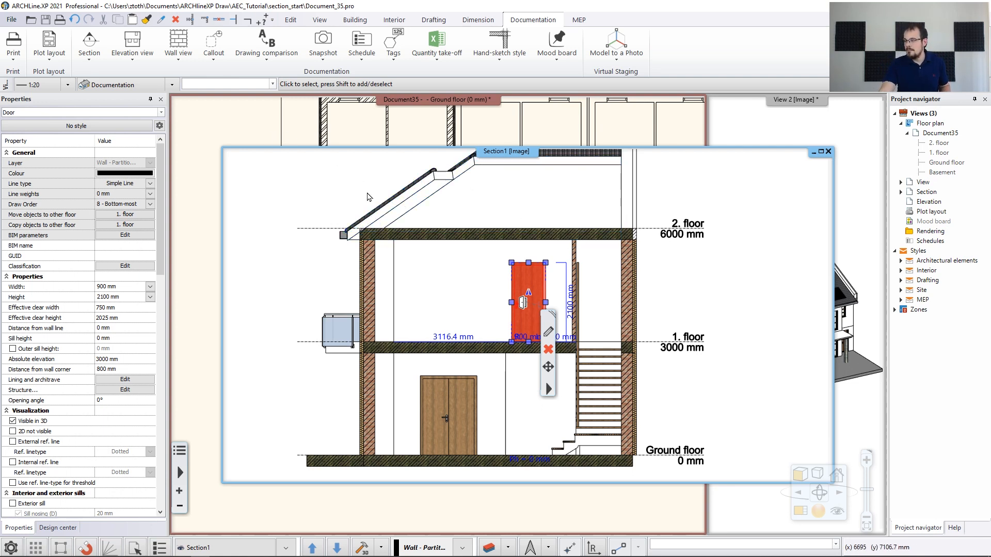
Select the first-floor exterior wall beside the balcony in the section view, and return to the ground floor plan
{"action": "left_click", "coordinate": [370, 324]}
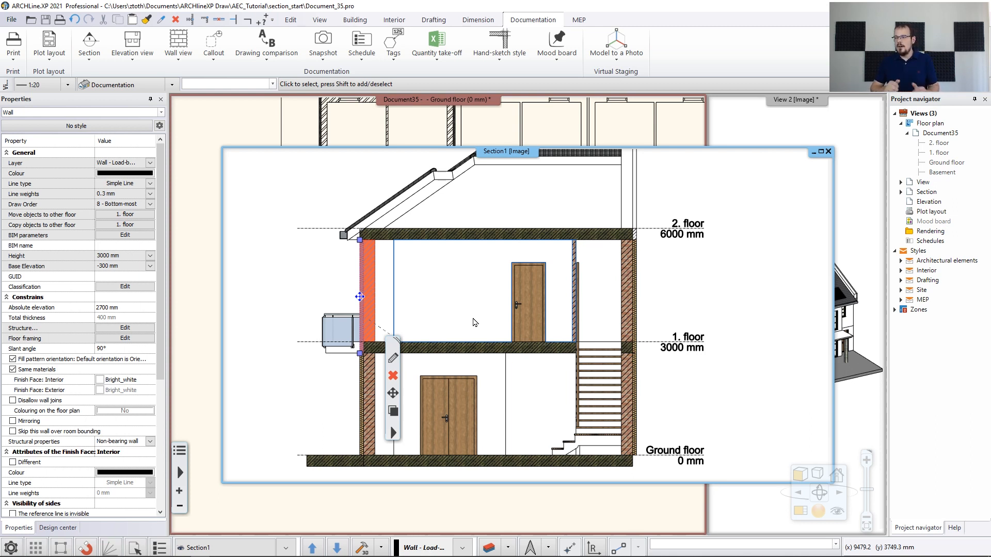
{"action": "left_click", "coordinate": [222, 130]}
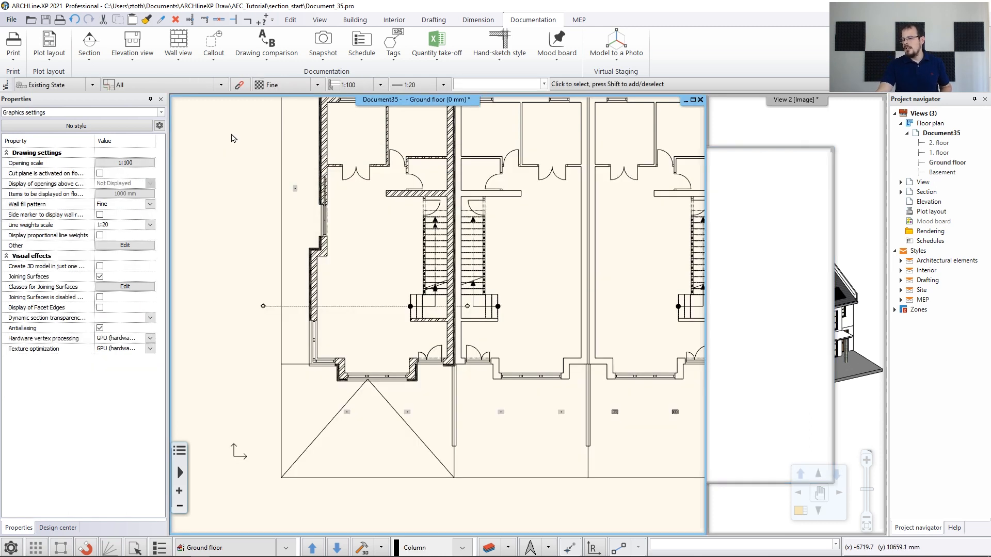
{"action": "scroll", "coordinate": [454, 247], "scroll_direction": "down", "scroll_amount": 2}
{"action": "scroll", "coordinate": [421, 260], "scroll_direction": "up", "scroll_amount": 3}
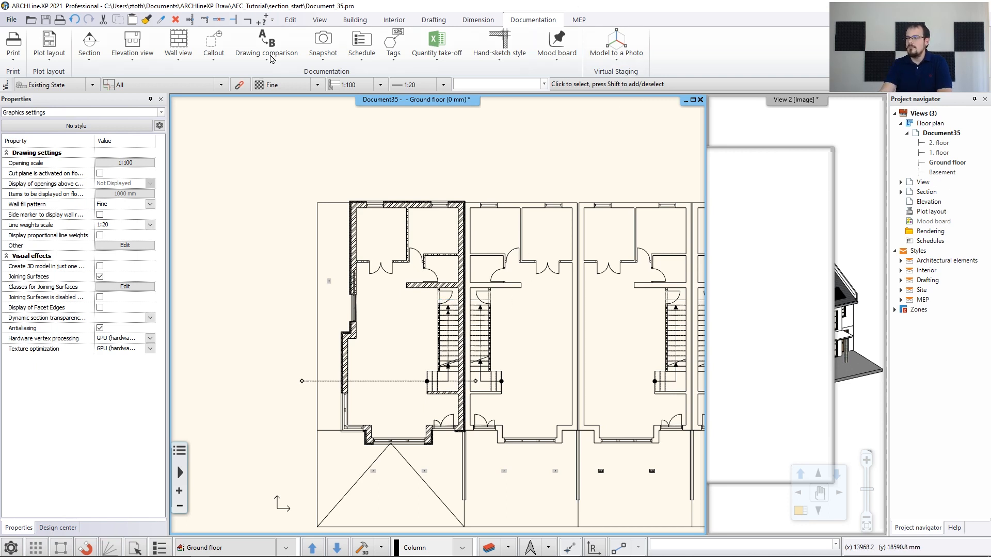
Set the section representation mode to Vector drawing with the Hidden line visual style and apply the settings
{"action": "left_click", "coordinate": [88, 61]}
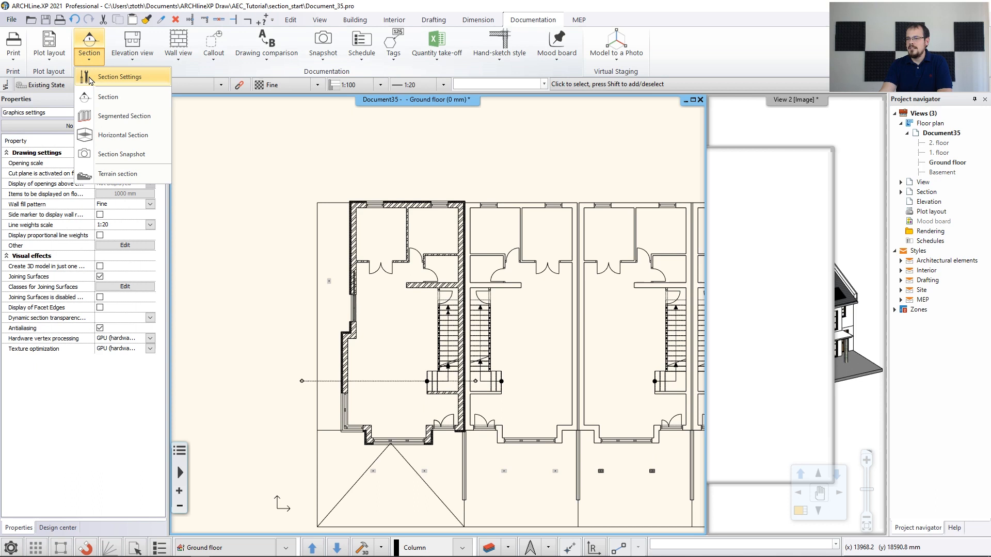
{"action": "left_click", "coordinate": [93, 78]}
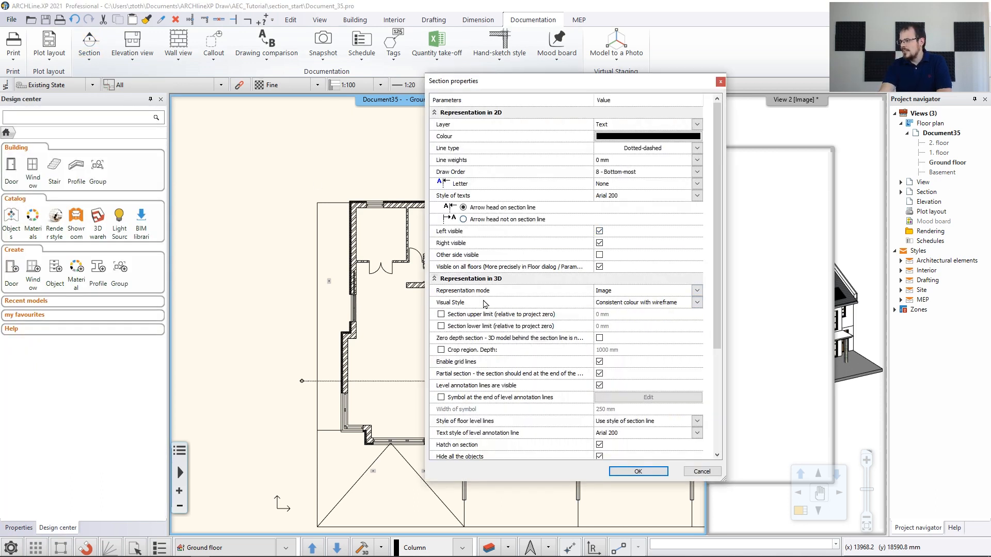
{"action": "left_click", "coordinate": [695, 292]}
{"action": "left_click", "coordinate": [627, 300]}
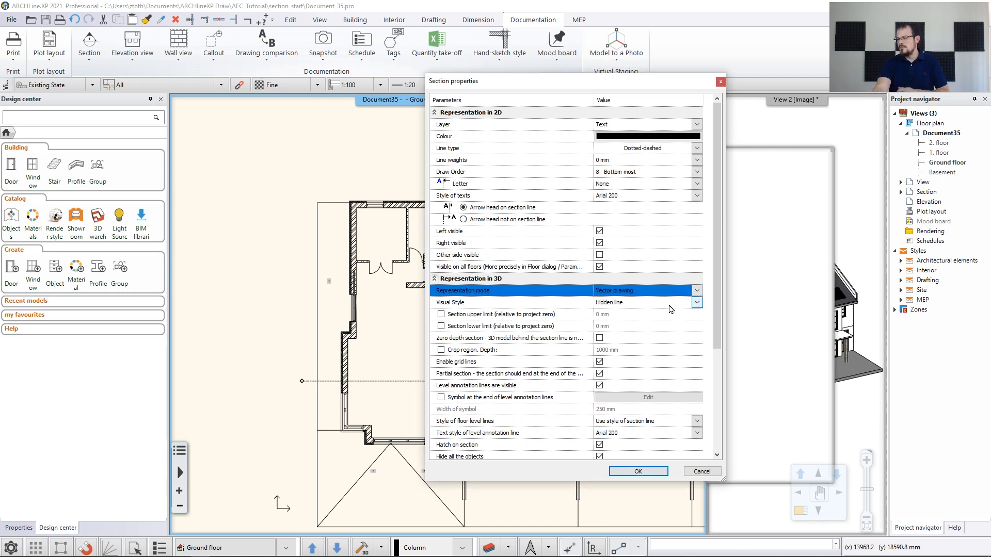
{"action": "left_click", "coordinate": [696, 304]}
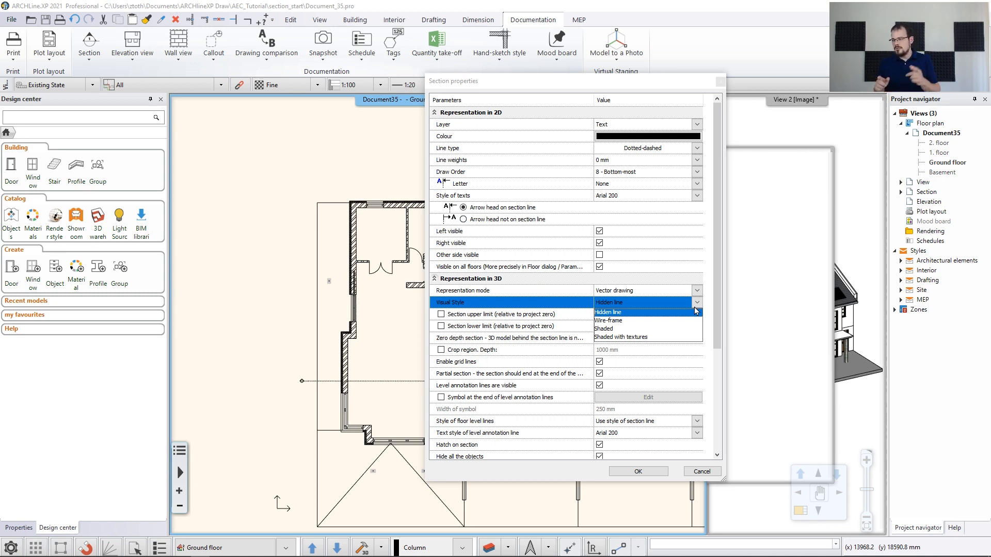
{"action": "left_click", "coordinate": [665, 316]}
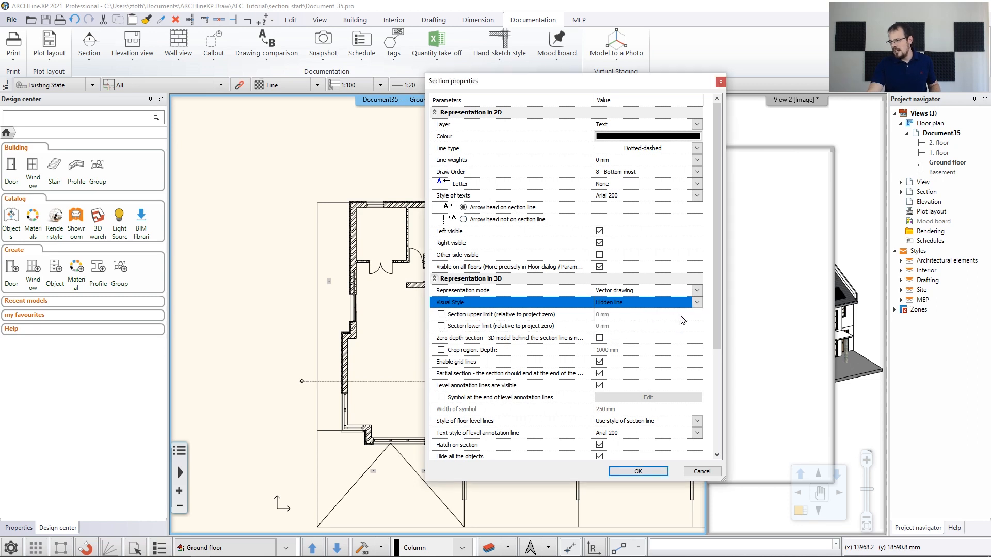
{"action": "left_click", "coordinate": [632, 472]}
Draw a vertical section line about 21 m long from outside the leftmost unit's window wall through its stair flight to past the plot edge
{"action": "scroll", "coordinate": [521, 382], "scroll_direction": "up", "scroll_amount": 3}
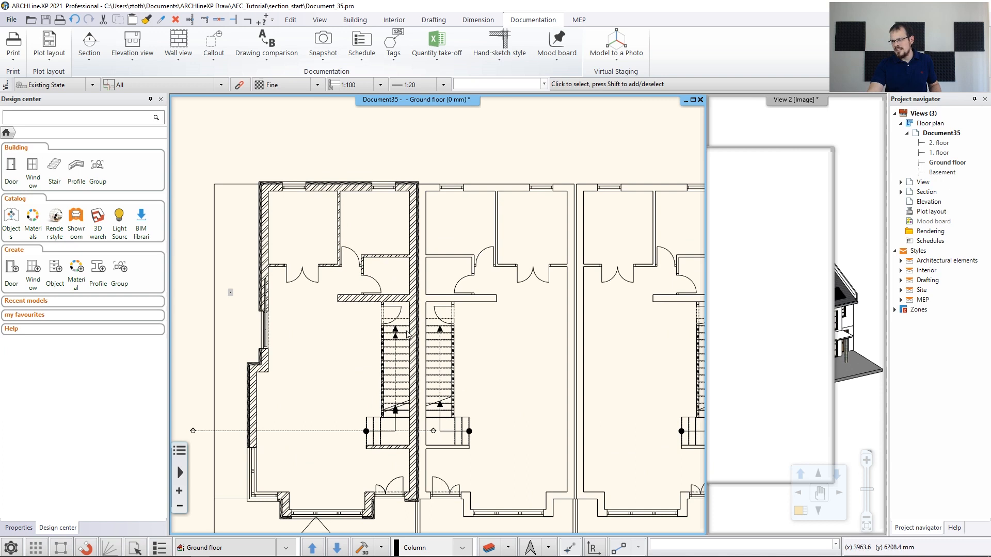
{"action": "scroll", "coordinate": [409, 335], "scroll_direction": "up", "scroll_amount": 3}
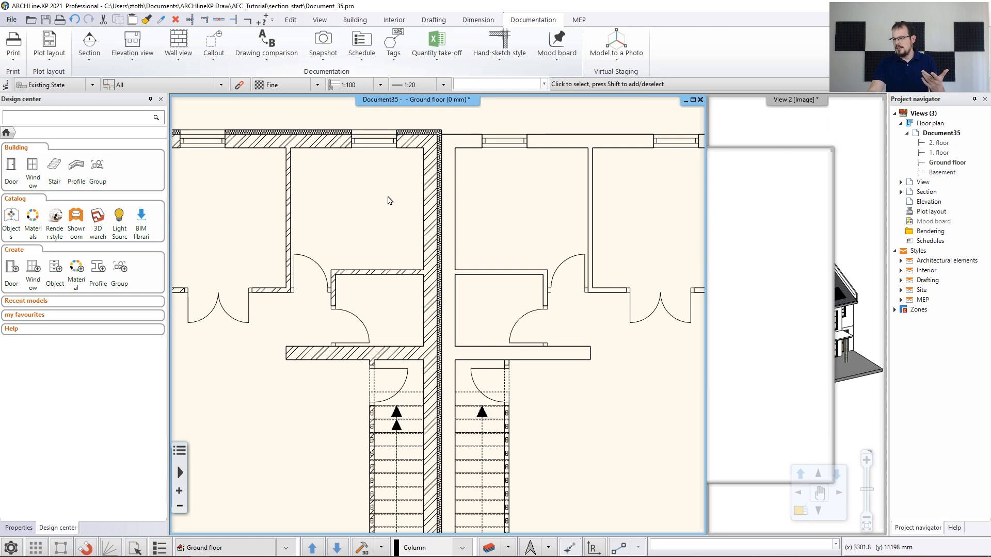
{"action": "scroll", "coordinate": [393, 415], "scroll_direction": "down", "scroll_amount": 5}
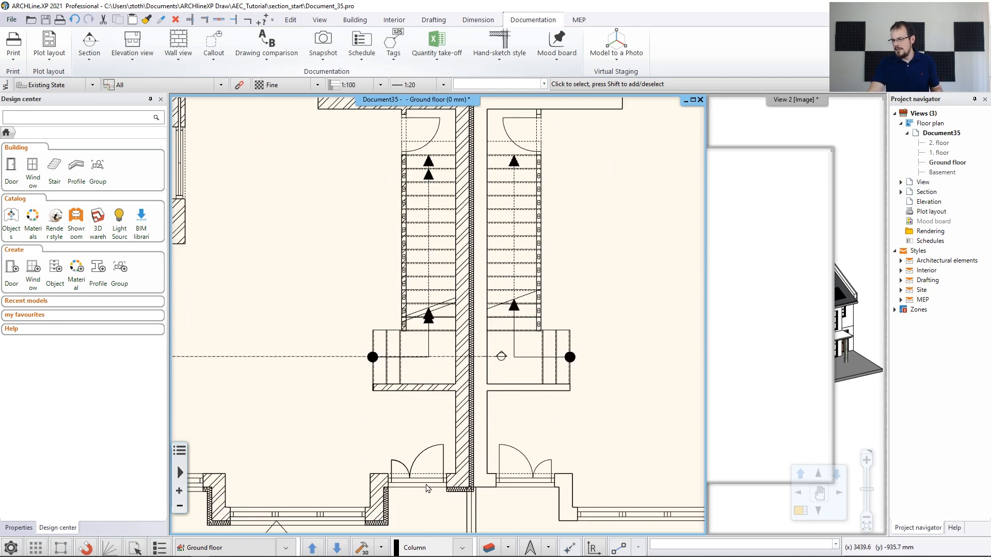
{"action": "scroll", "coordinate": [419, 393], "scroll_direction": "down", "scroll_amount": 2}
{"action": "middle_click_drag", "start_coordinate": [432, 289], "coordinate": [412, 411]}
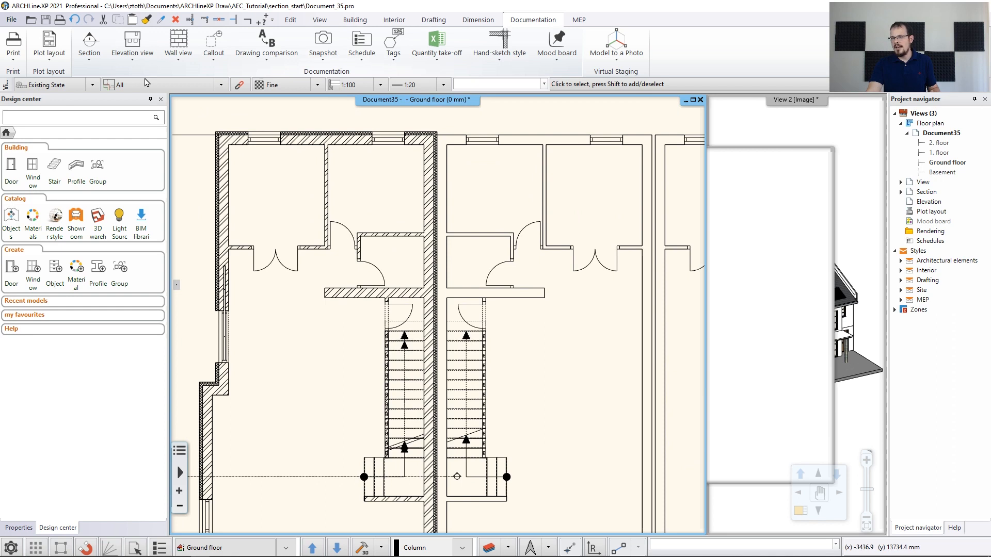
{"action": "left_click", "coordinate": [91, 55]}
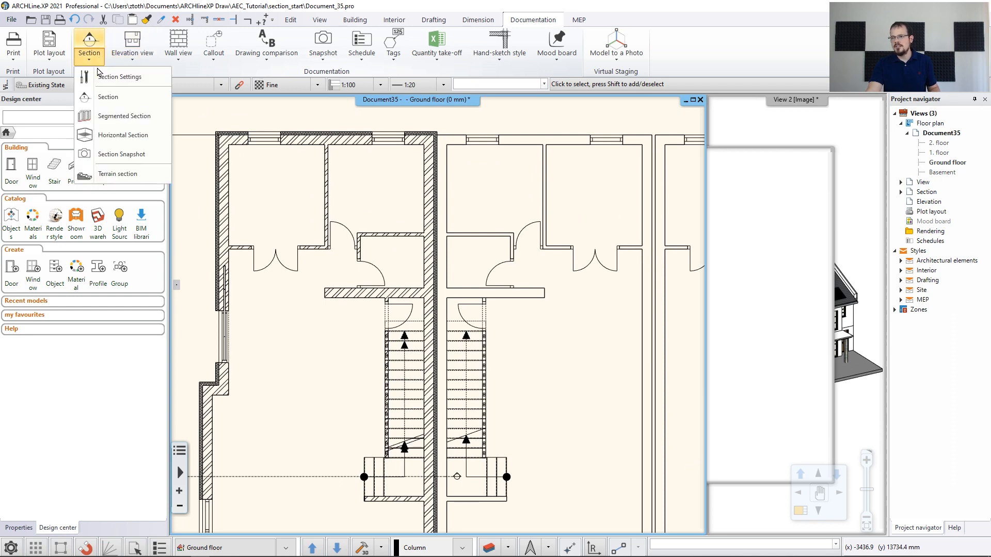
{"action": "left_click", "coordinate": [108, 97]}
{"action": "scroll", "coordinate": [406, 213], "scroll_direction": "up", "scroll_amount": 5}
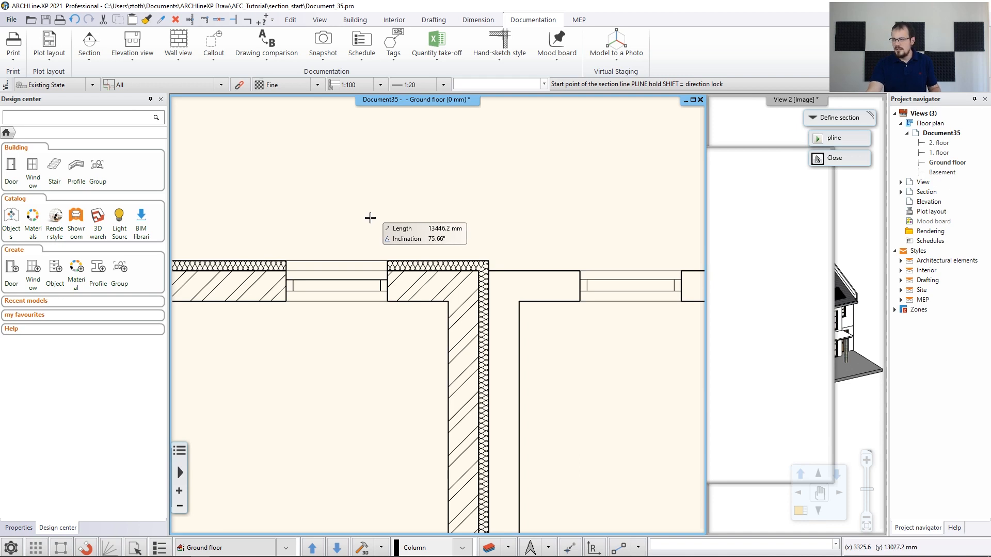
{"action": "left_click", "coordinate": [371, 219]}
{"action": "scroll", "coordinate": [360, 343], "scroll_direction": "down", "scroll_amount": 3}
{"action": "middle_click_drag", "start_coordinate": [397, 500], "coordinate": [402, 269]}
{"action": "middle_click_drag", "start_coordinate": [423, 415], "coordinate": [423, 291]}
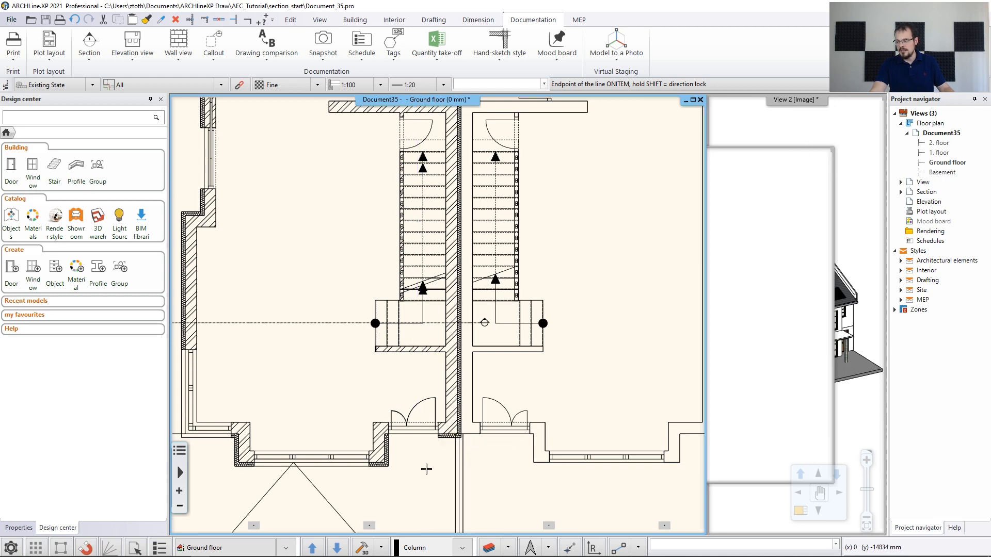
{"action": "scroll", "coordinate": [427, 469], "scroll_direction": "down", "scroll_amount": 2, "text": "shift"}
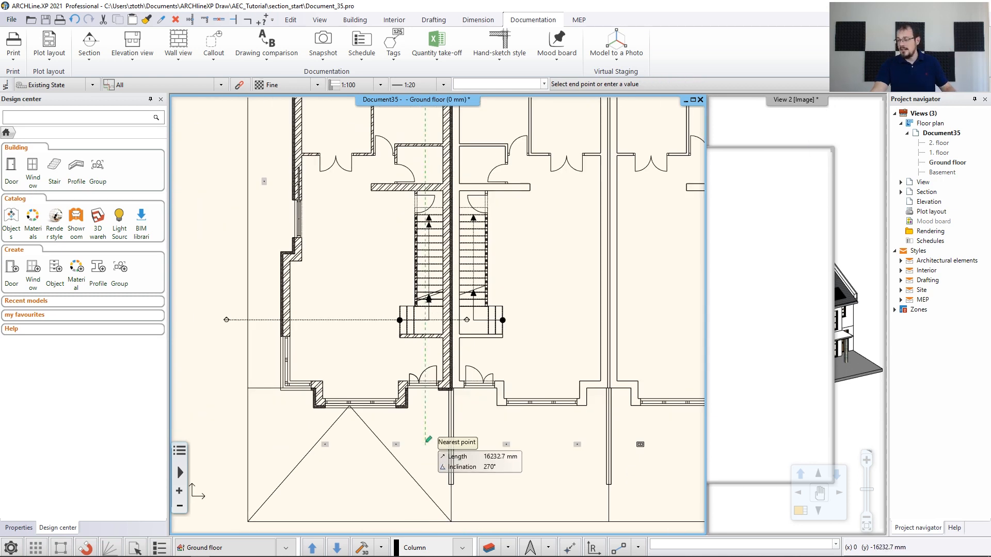
{"action": "scroll", "coordinate": [428, 445], "scroll_direction": "down", "scroll_amount": 2}
{"action": "middle_click_drag", "start_coordinate": [431, 466], "coordinate": [428, 369]}
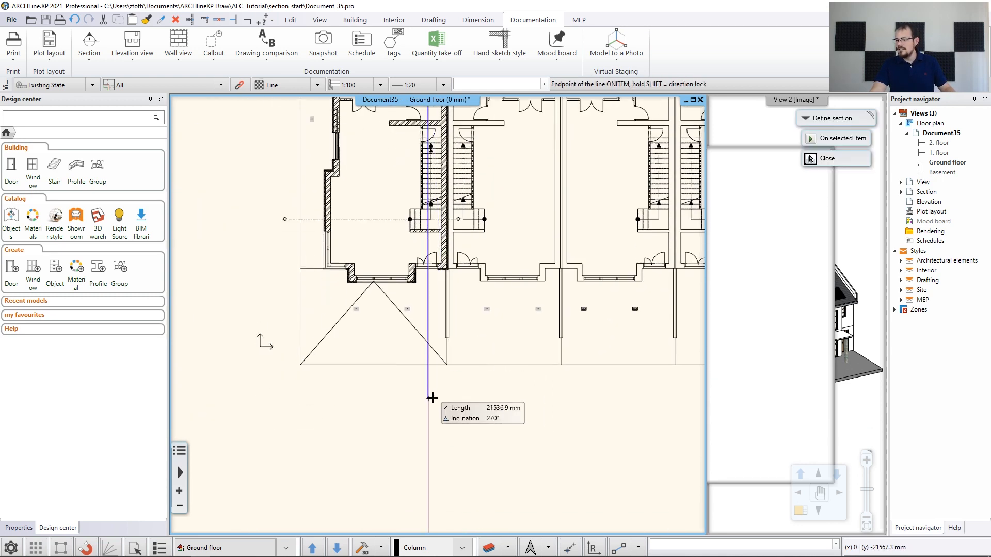
{"action": "left_click", "coordinate": [429, 385]}
{"action": "key", "text": "Return"}
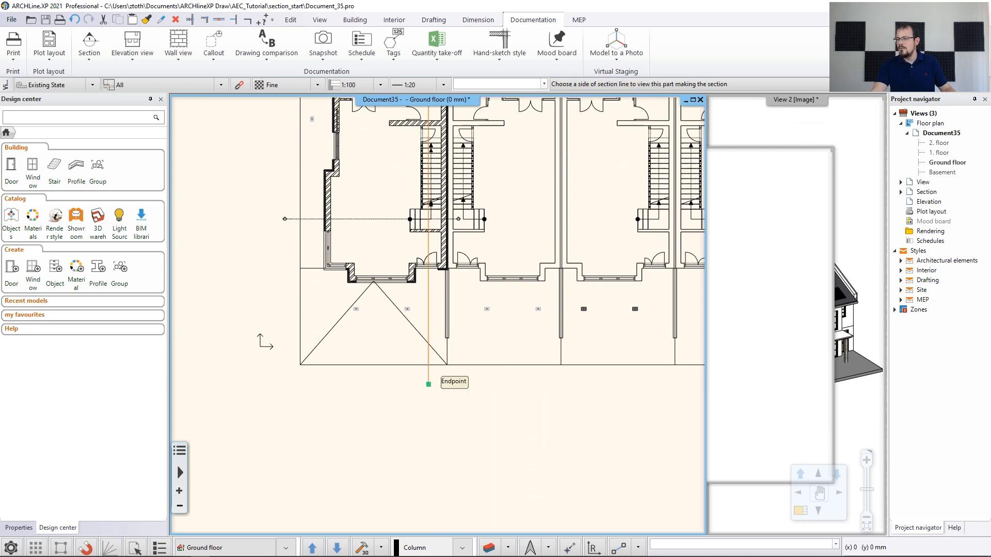
Set the new vertical section to look away from the party wall, toward the unit's living area, and generate its view
{"action": "scroll", "coordinate": [380, 194], "scroll_direction": "down", "scroll_amount": 3}
{"action": "middle_click_drag", "start_coordinate": [396, 254], "coordinate": [364, 299]}
{"action": "scroll", "coordinate": [364, 299], "scroll_direction": "up", "scroll_amount": 3}
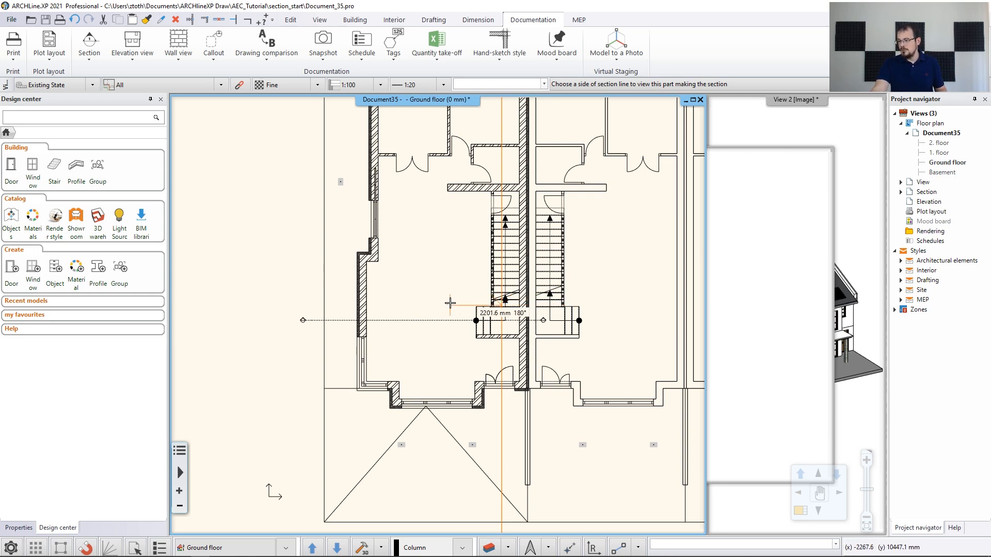
{"action": "scroll", "coordinate": [451, 302], "scroll_direction": "up", "scroll_amount": 2}
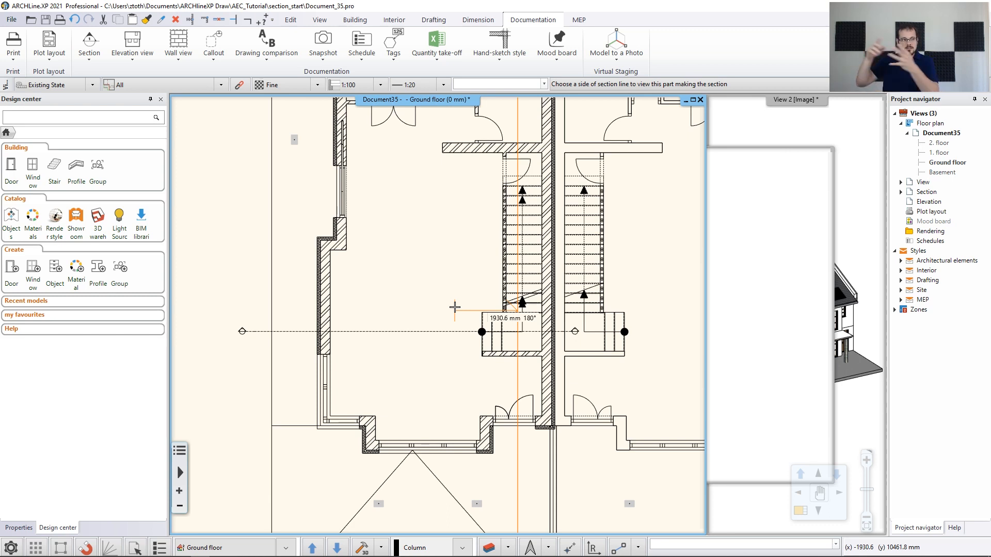
{"action": "left_click", "coordinate": [447, 309]}
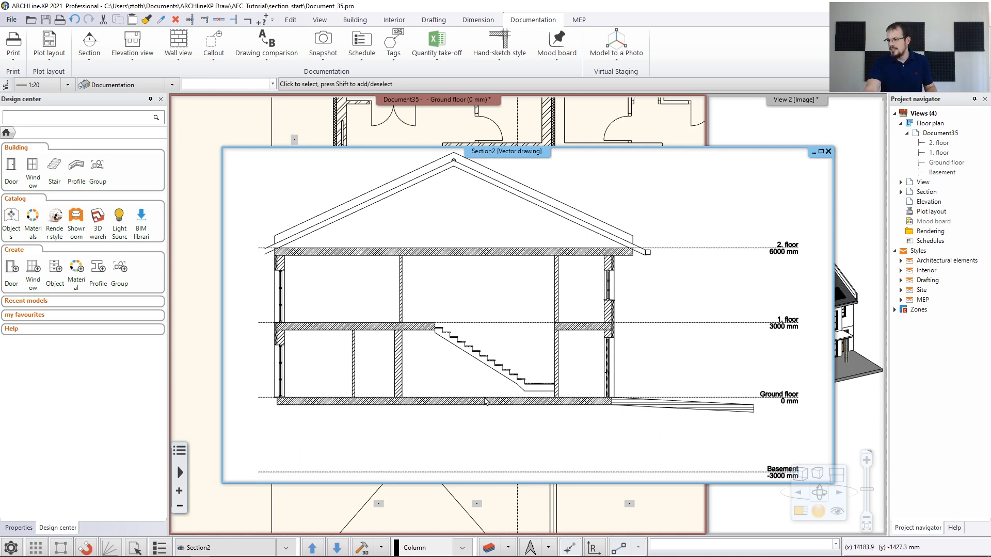
Review the first-floor slab's properties from the section view, close them unchanged, and inspect the slab's junction with the exterior wall
{"action": "middle_click_drag", "start_coordinate": [388, 298], "coordinate": [372, 271]}
{"action": "scroll", "coordinate": [413, 309], "scroll_direction": "up", "scroll_amount": 5}
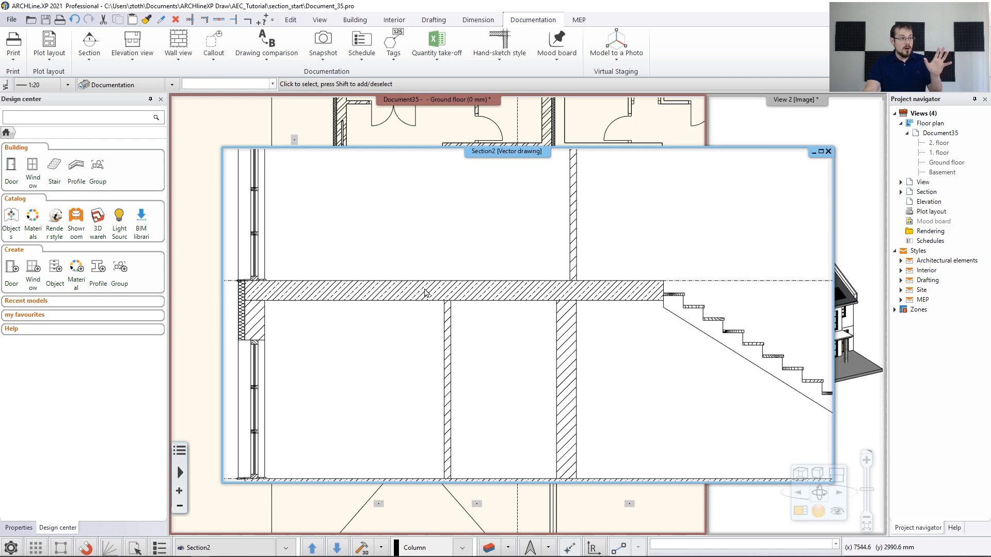
{"action": "left_click", "coordinate": [426, 291]}
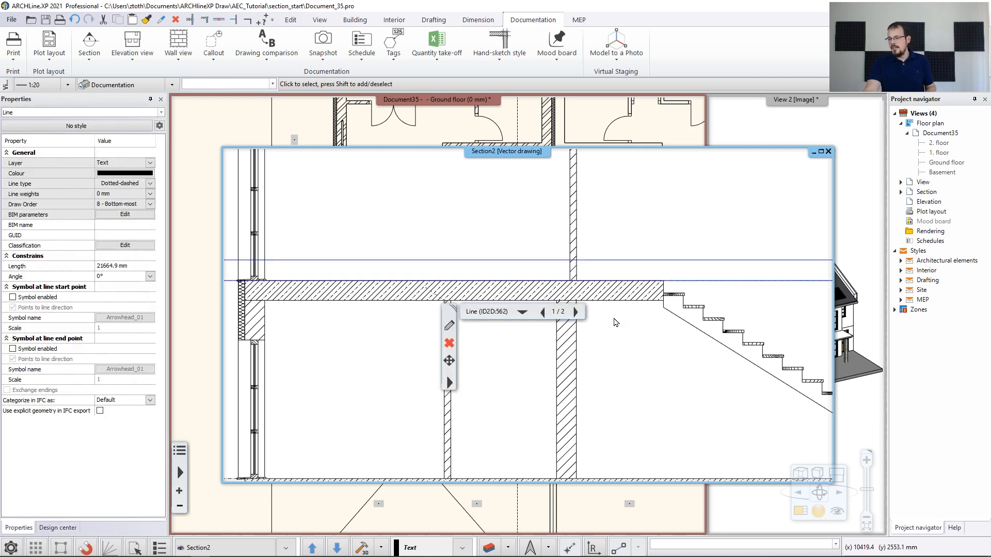
{"action": "left_click", "coordinate": [354, 304]}
{"action": "scroll", "coordinate": [361, 315], "scroll_direction": "down", "scroll_amount": 2}
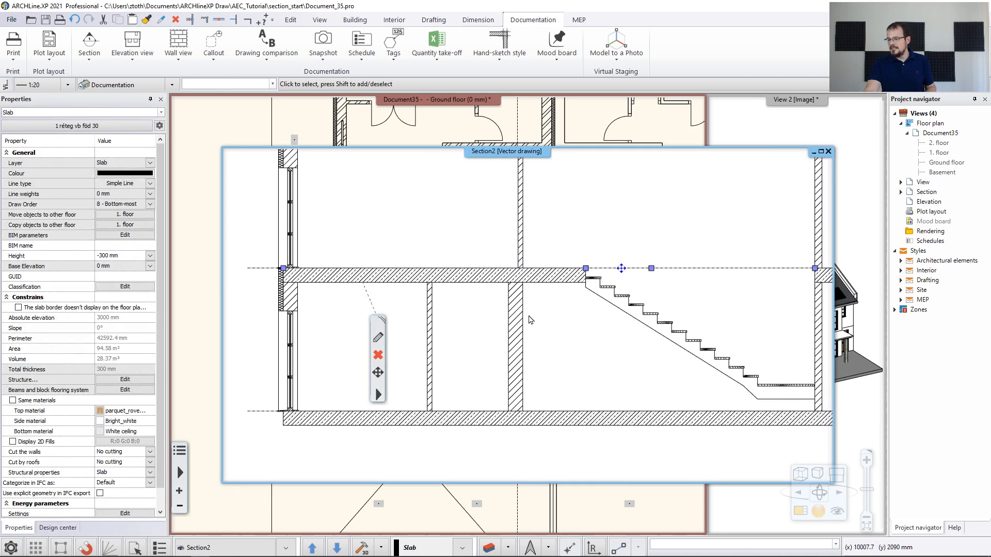
{"action": "left_click", "coordinate": [378, 338]}
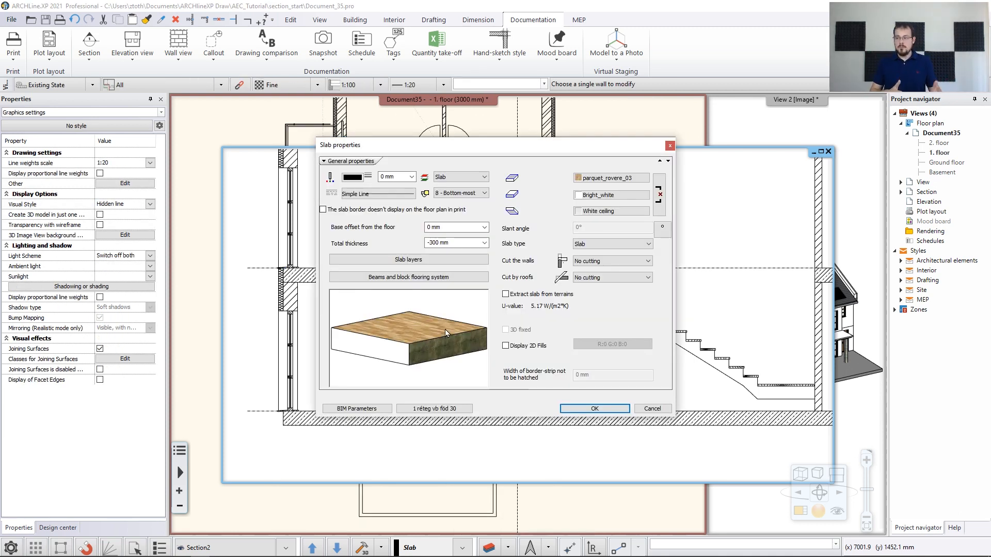
{"action": "left_click", "coordinate": [669, 146]}
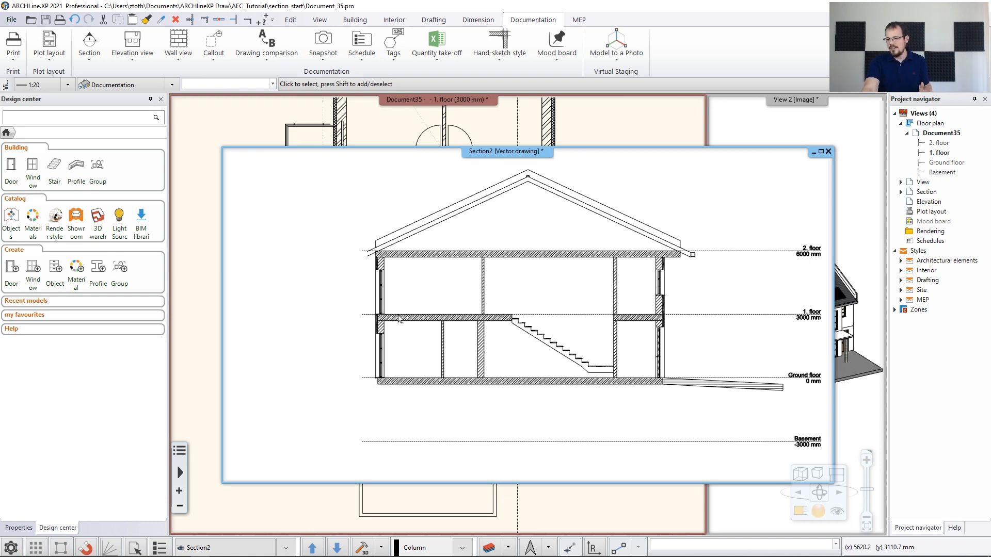
{"action": "scroll", "coordinate": [379, 318], "scroll_direction": "up", "scroll_amount": 5}
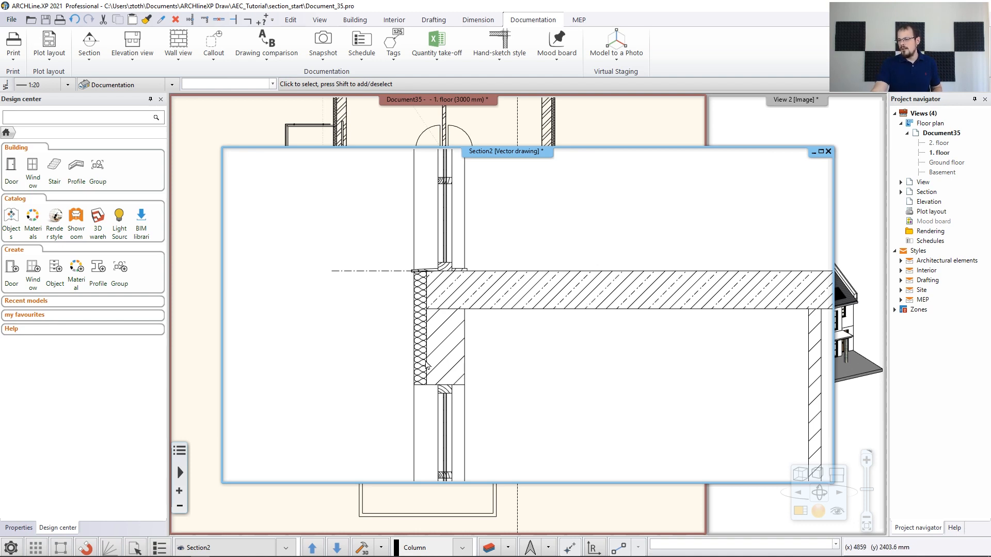
{"action": "middle_click_drag", "start_coordinate": [725, 289], "coordinate": [626, 303]}
{"action": "scroll", "coordinate": [503, 317], "scroll_direction": "down", "scroll_amount": 1}
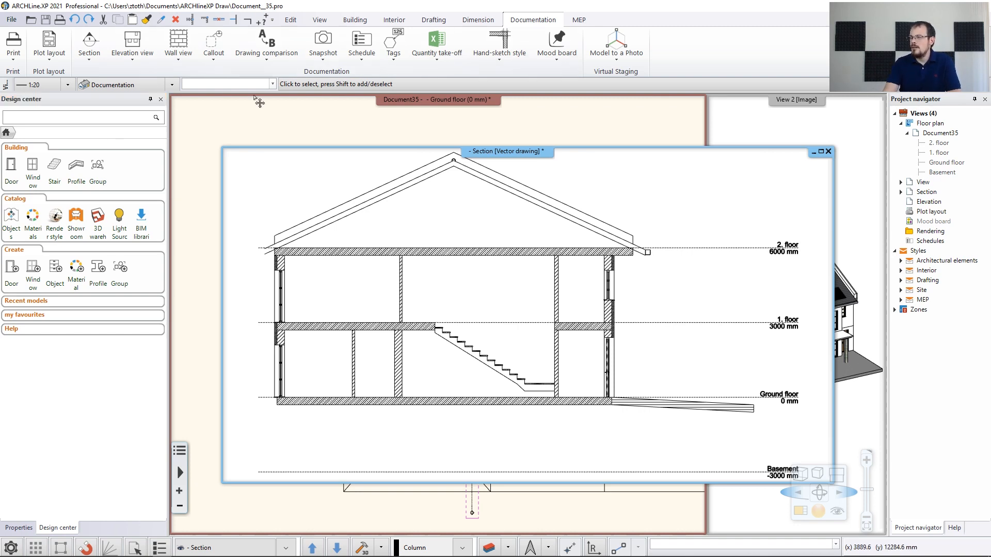
Select the vertical section line on the ground floor plan and switch to its section view
{"action": "left_click", "coordinate": [264, 124]}
{"action": "middle_click_drag", "start_coordinate": [499, 387], "coordinate": [462, 327]}
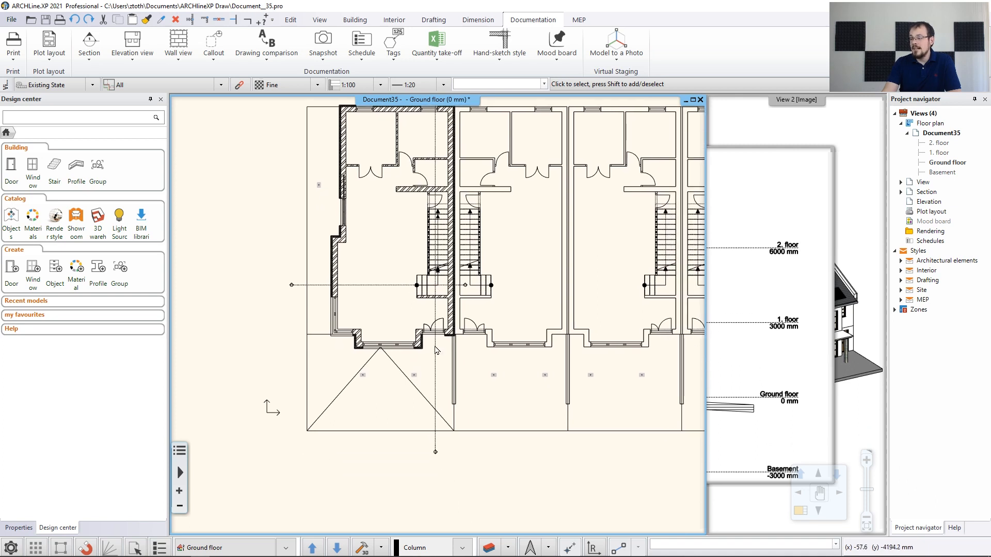
{"action": "left_click", "coordinate": [436, 396]}
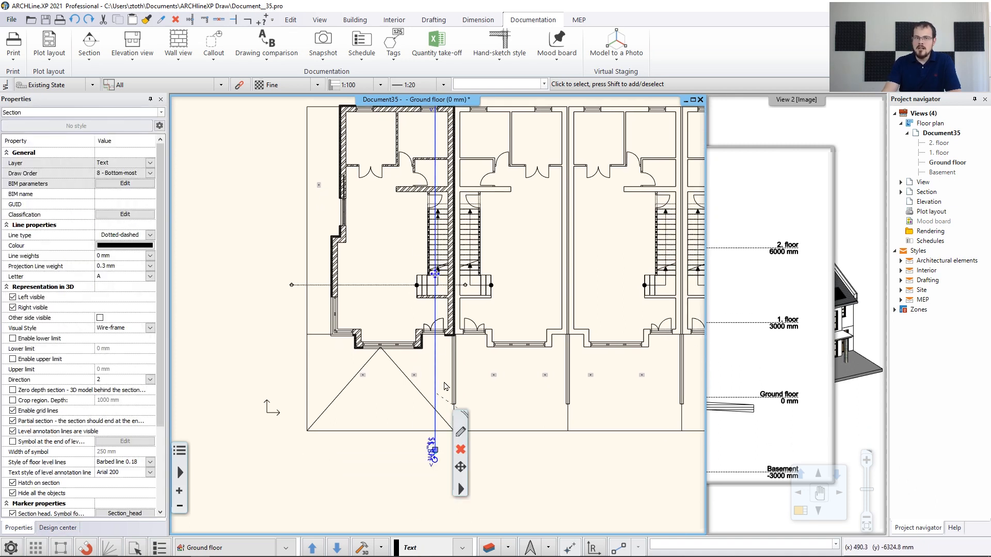
{"action": "left_click", "coordinate": [767, 201]}
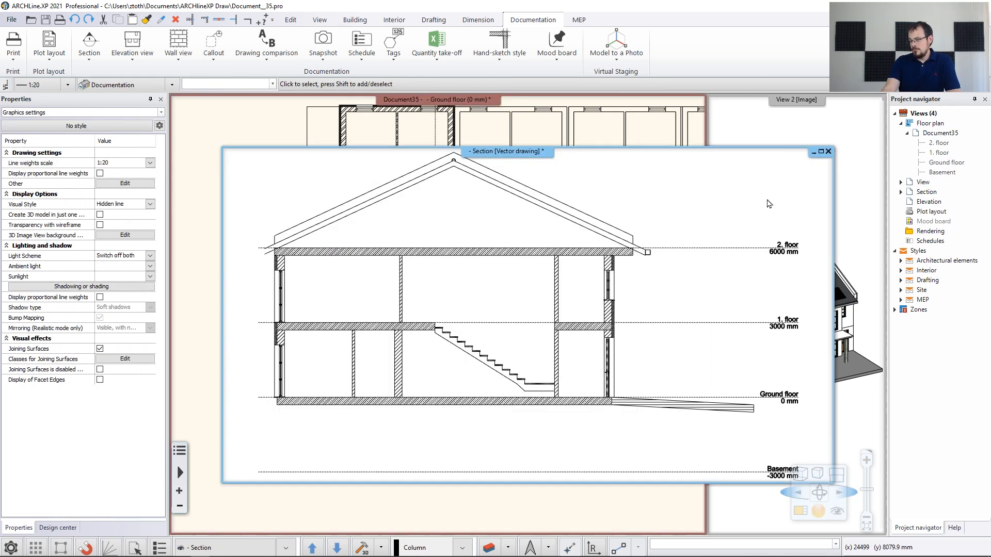
Insert a node in the vertical section line on the ground floor plan, just below the thick cross wall by the stair-top door
{"action": "left_click", "coordinate": [208, 125]}
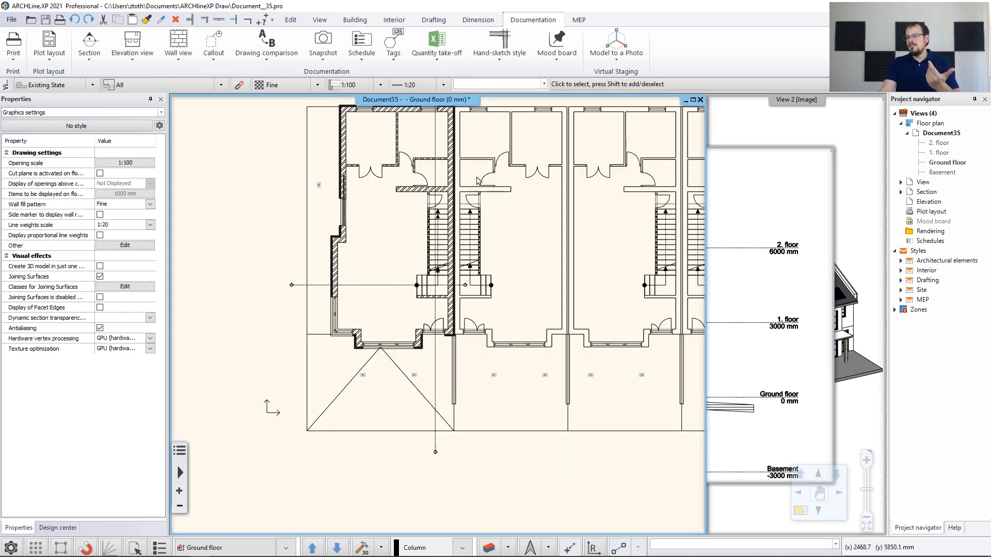
{"action": "scroll", "coordinate": [412, 206], "scroll_direction": "up", "scroll_amount": 2}
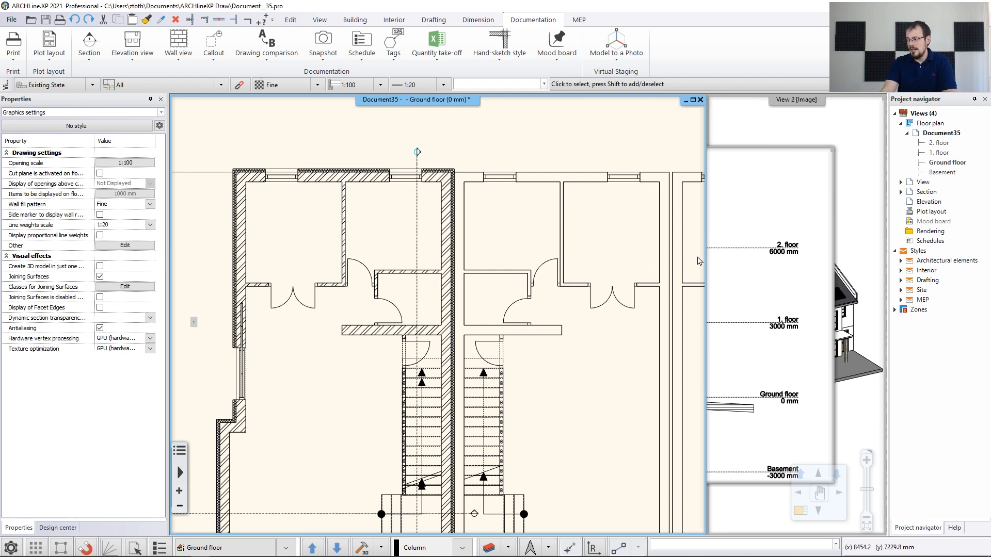
{"action": "left_click", "coordinate": [417, 250]}
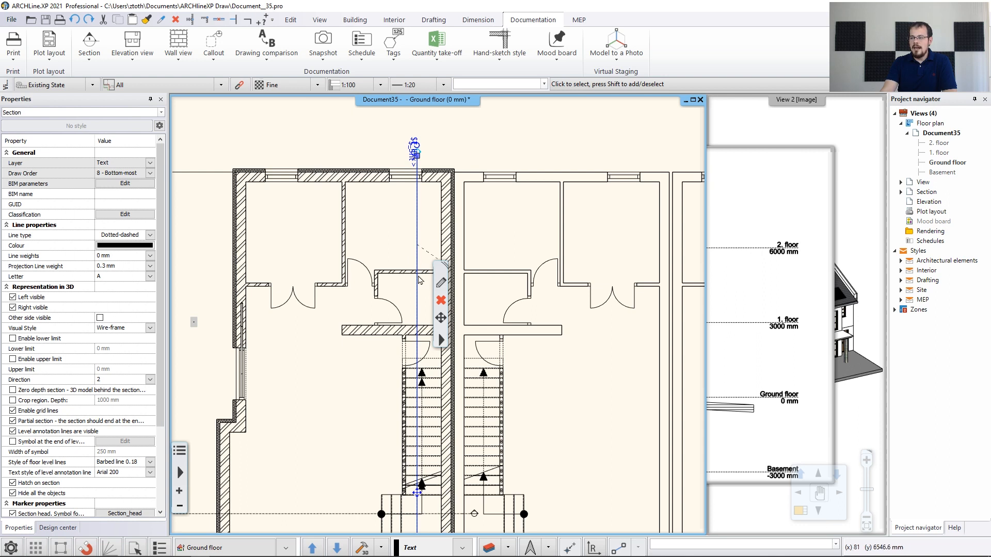
{"action": "right_click", "coordinate": [419, 251]}
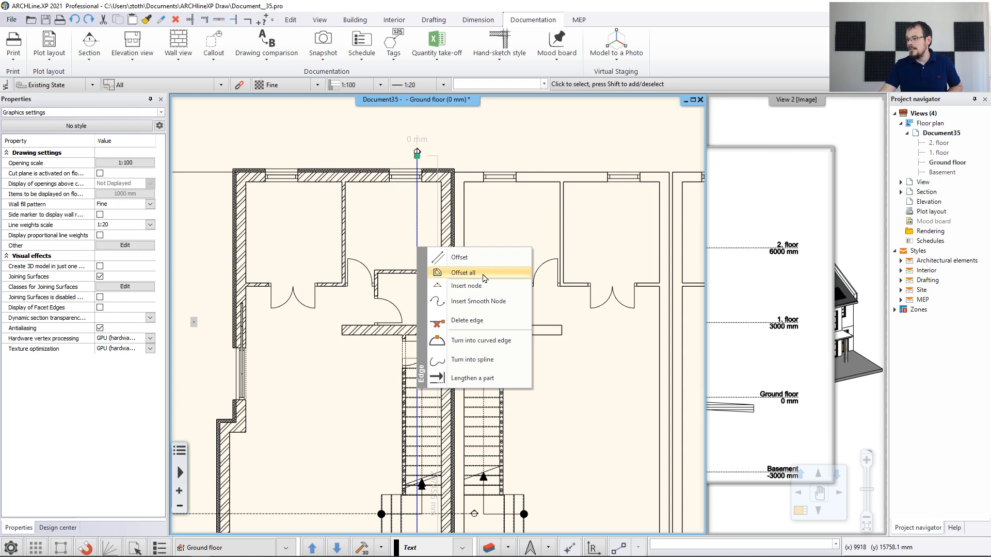
{"action": "left_click", "coordinate": [475, 285]}
{"action": "scroll", "coordinate": [428, 322], "scroll_direction": "up", "scroll_amount": 3}
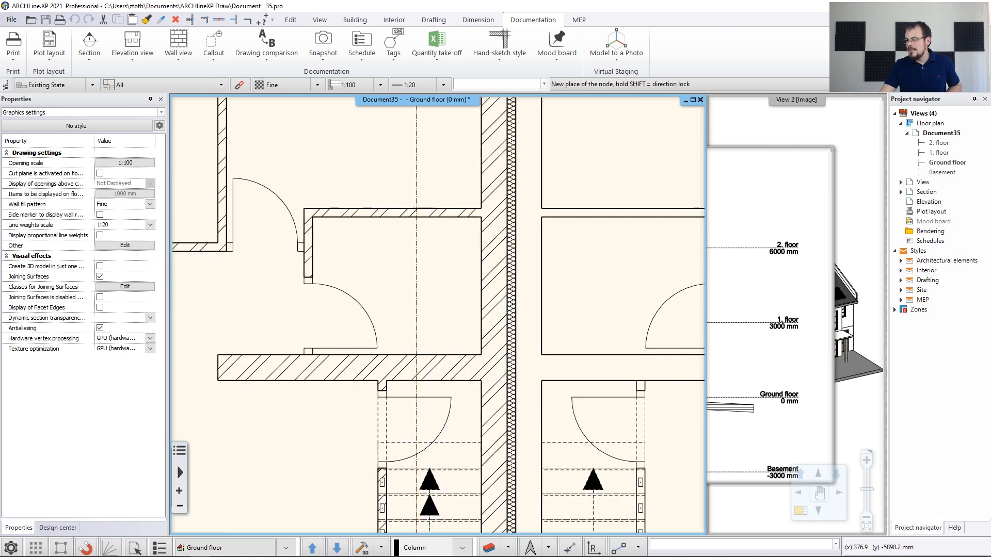
{"action": "scroll", "coordinate": [398, 270], "scroll_direction": "up", "scroll_amount": 4}
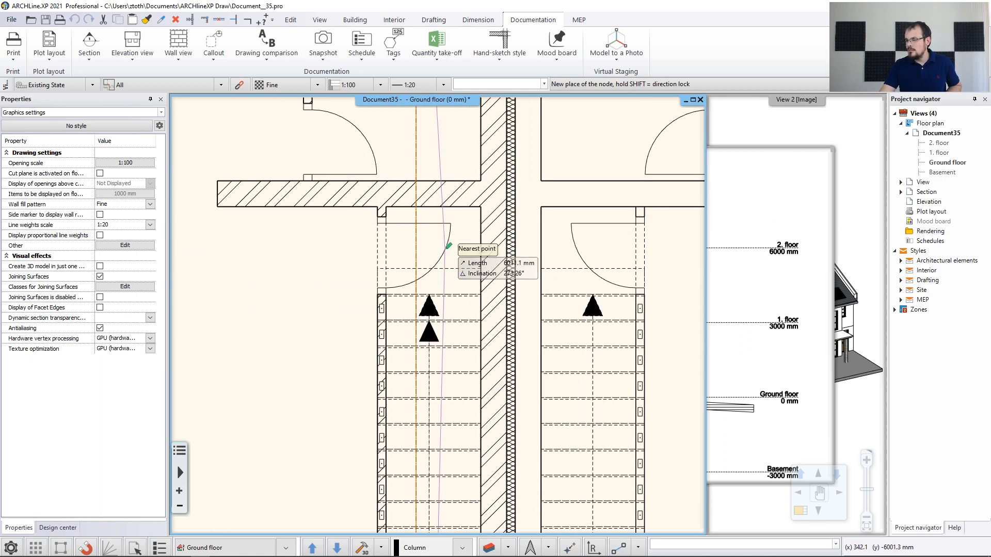
{"action": "left_click", "coordinate": [370, 263]}
{"action": "scroll", "coordinate": [441, 217], "scroll_direction": "down", "scroll_amount": 6}
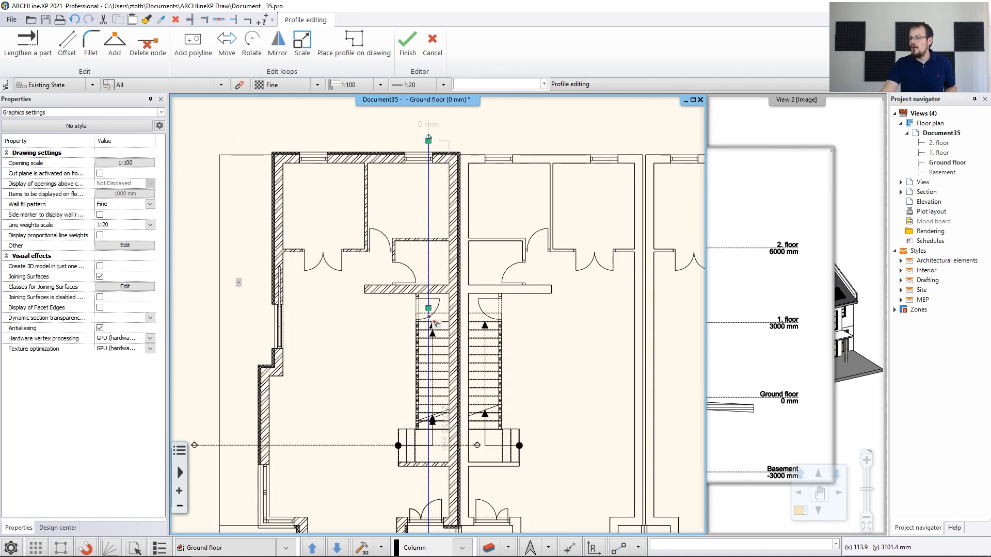
Offset the upper segment of the section line by about 3815 mm so it passes through the double door of the neighbouring room
{"action": "middle_click_drag", "start_coordinate": [451, 338], "coordinate": [460, 269]}
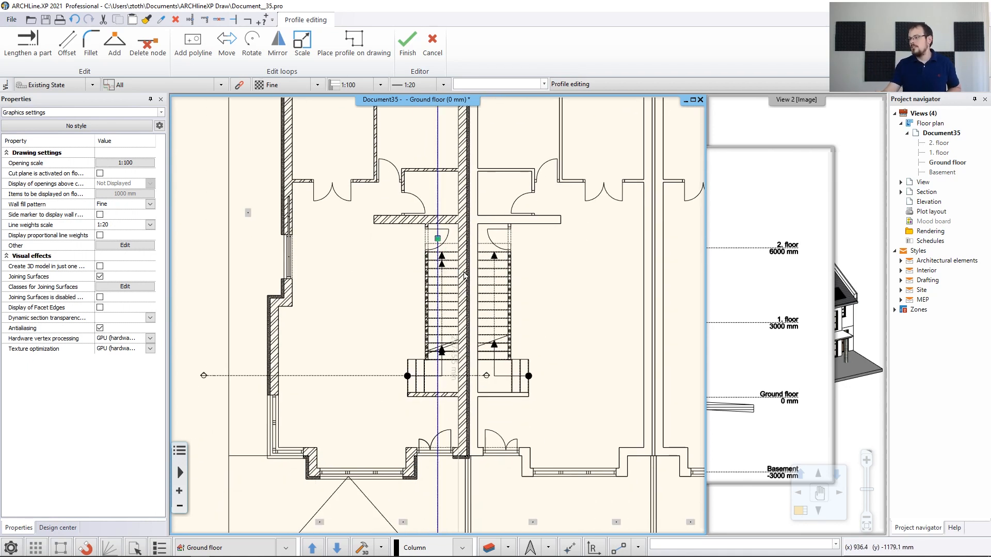
{"action": "middle_click_drag", "start_coordinate": [417, 173], "coordinate": [408, 230]}
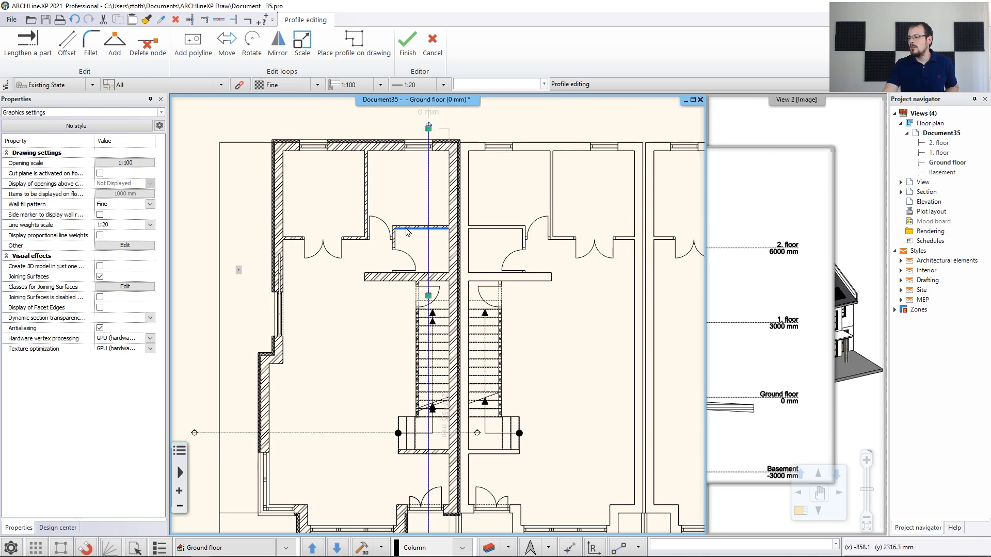
{"action": "right_click", "coordinate": [428, 181]}
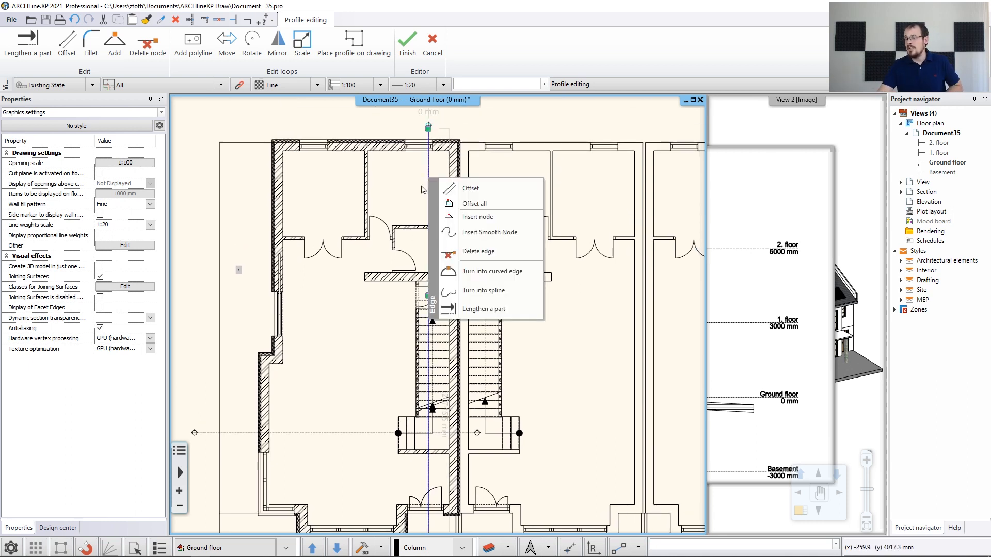
{"action": "left_click", "coordinate": [467, 188]}
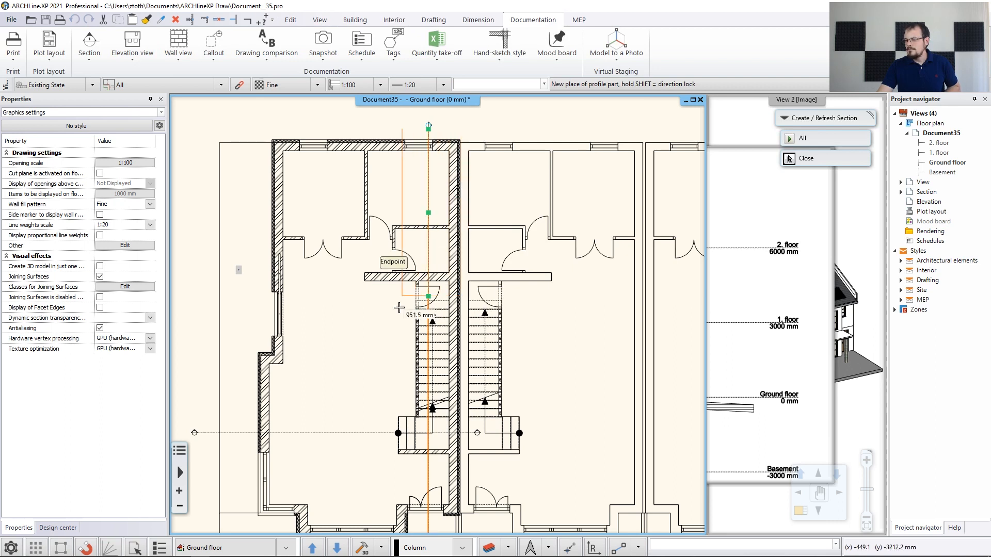
{"action": "scroll", "coordinate": [399, 308], "scroll_direction": "up", "scroll_amount": 3}
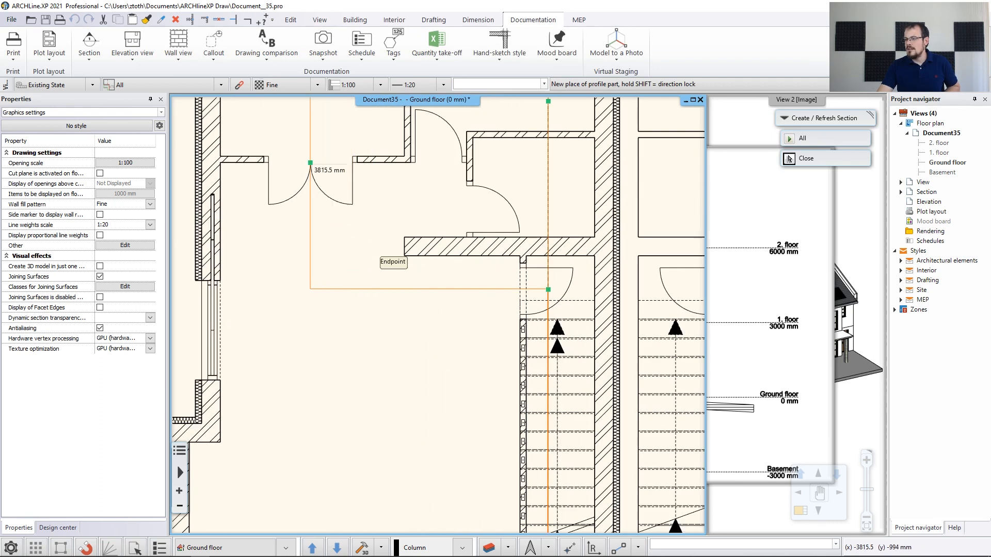
{"action": "scroll", "coordinate": [438, 316], "scroll_direction": "down", "scroll_amount": 3}
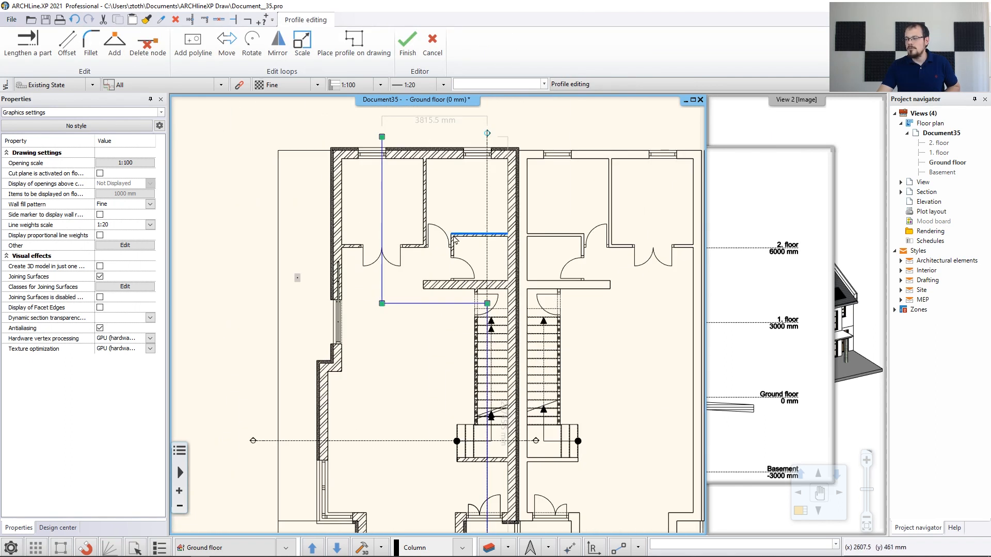
Finish editing the stepped section line, update its section view, and clear the slab selection there
{"action": "middle_click_drag", "start_coordinate": [454, 236], "coordinate": [424, 189]}
{"action": "scroll", "coordinate": [418, 190], "scroll_direction": "down", "scroll_amount": 2}
{"action": "key", "text": "Return"}
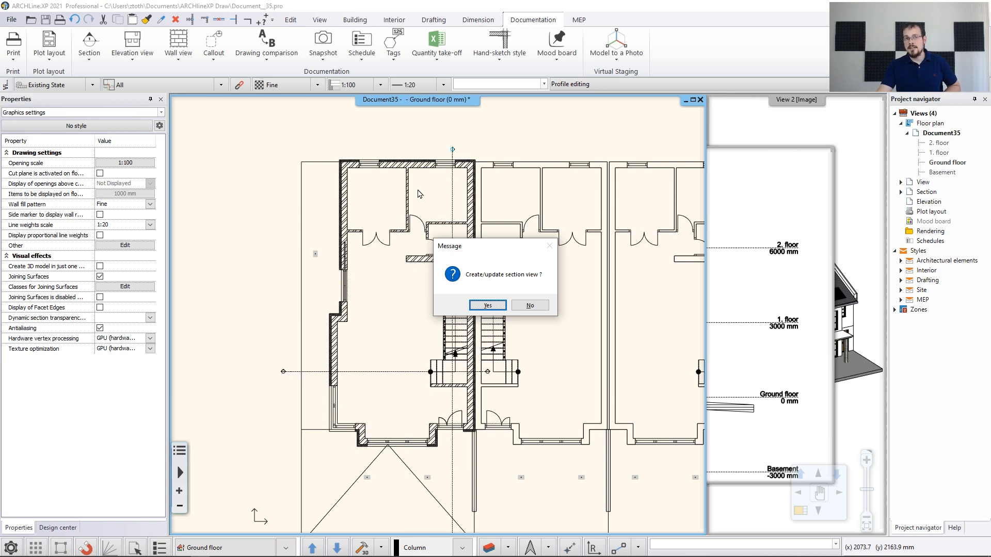
{"action": "left_click", "coordinate": [486, 306]}
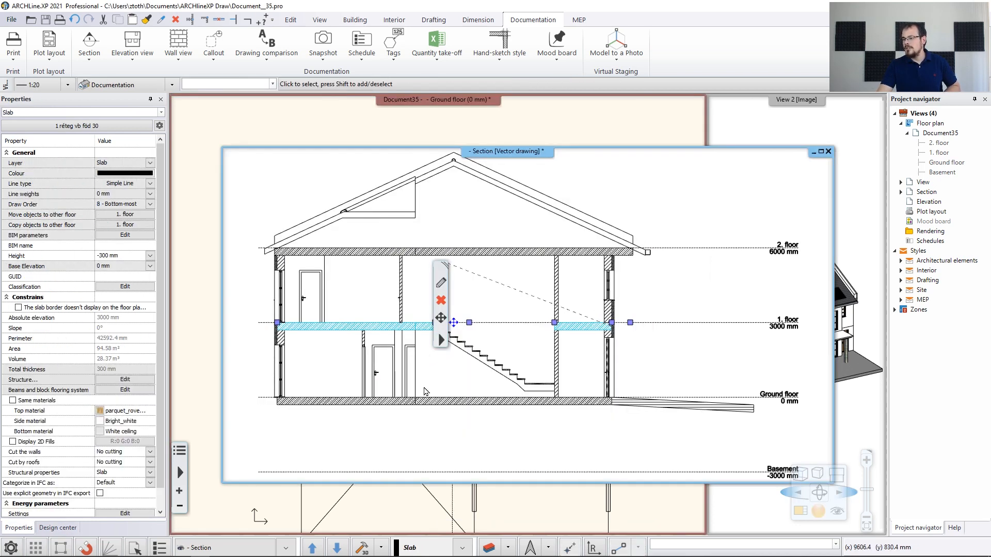
{"action": "key", "text": "Escape"}
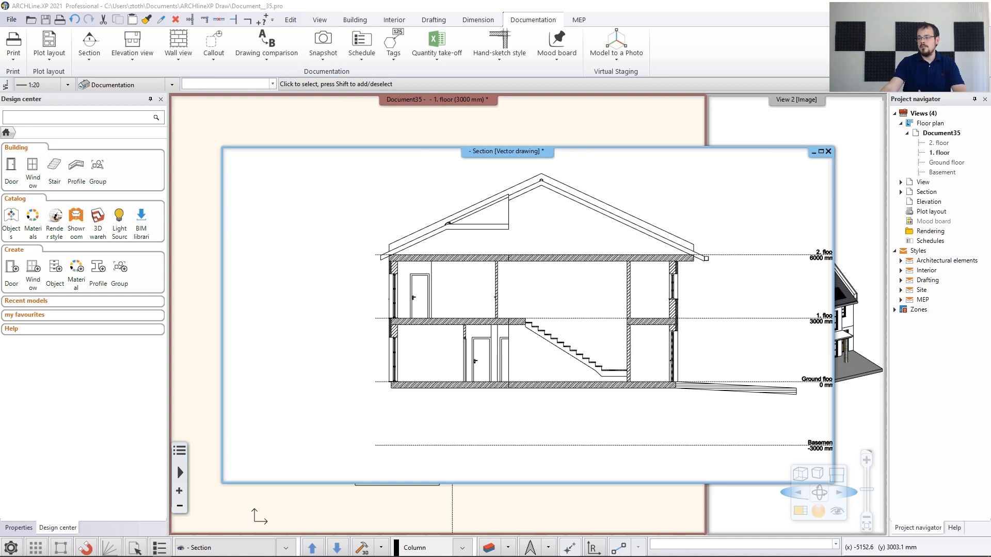
Inspect the slab between the two storeys in the section view and open its layer structure from the slab properties
{"action": "scroll", "coordinate": [497, 324], "scroll_direction": "up", "scroll_amount": 3}
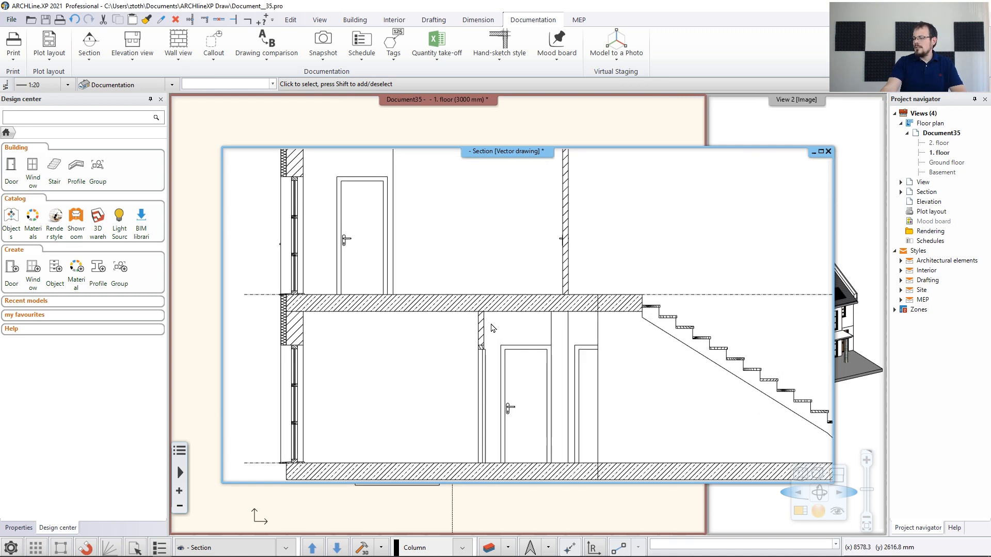
{"action": "scroll", "coordinate": [491, 327], "scroll_direction": "up", "scroll_amount": 2}
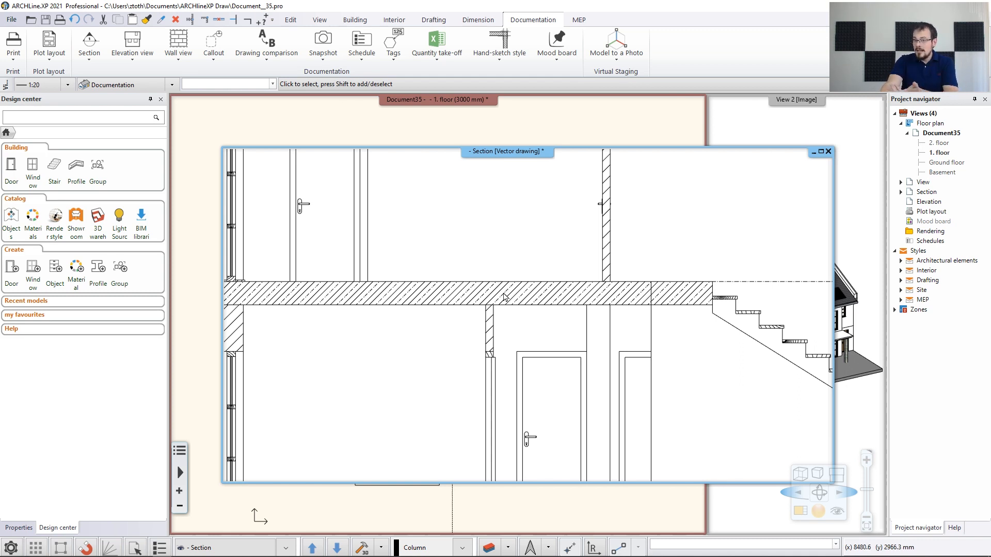
{"action": "scroll", "coordinate": [504, 297], "scroll_direction": "down", "scroll_amount": 1}
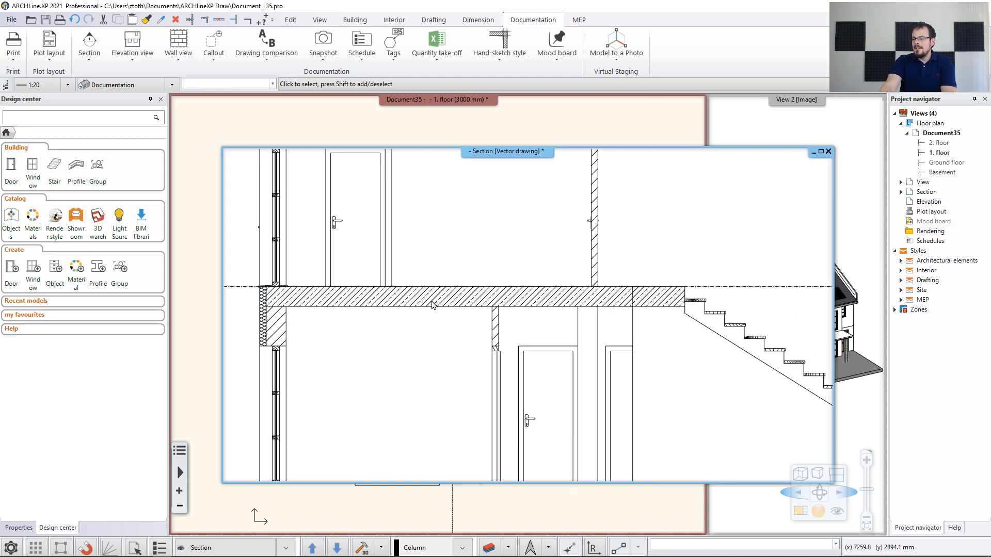
{"action": "left_click", "coordinate": [599, 297]}
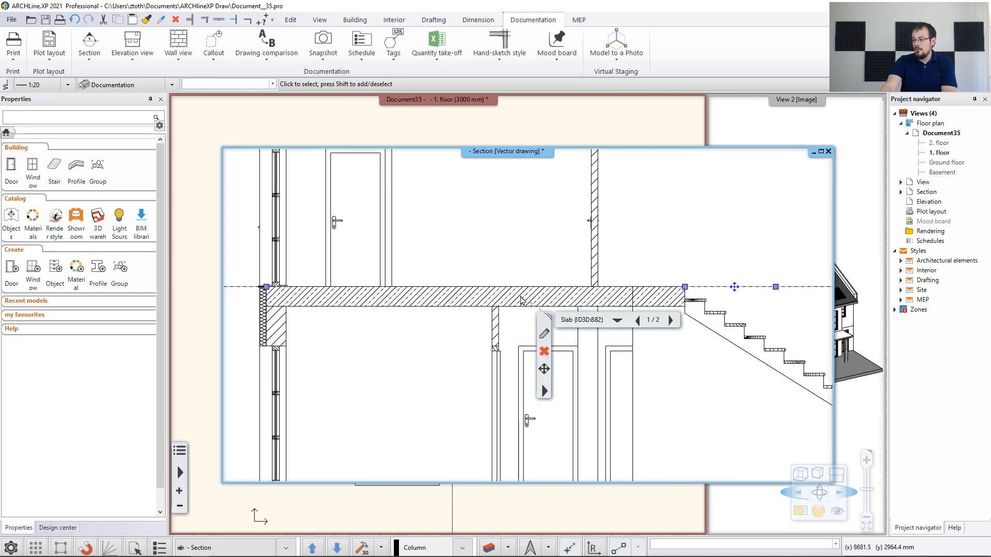
{"action": "scroll", "coordinate": [521, 300], "scroll_direction": "down", "scroll_amount": 1}
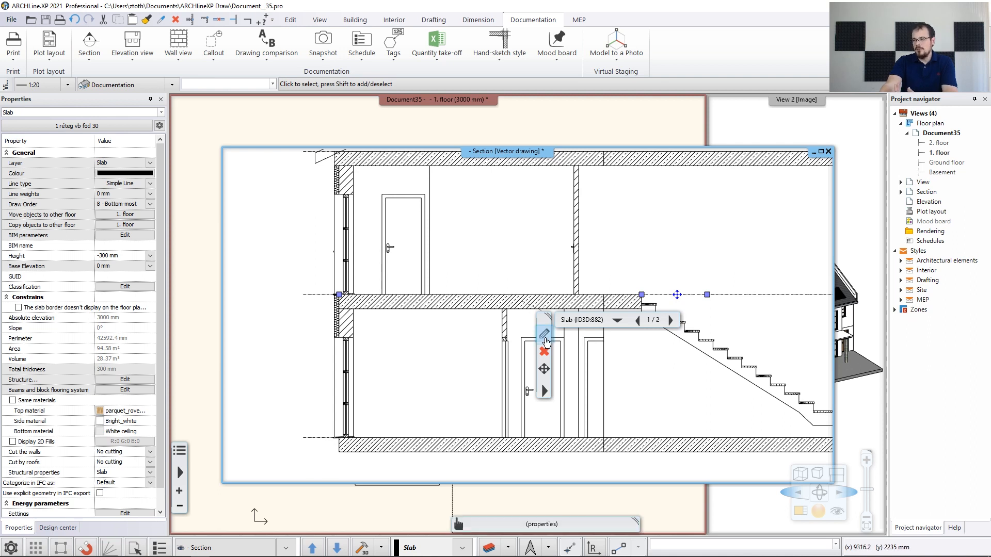
{"action": "left_click", "coordinate": [545, 335]}
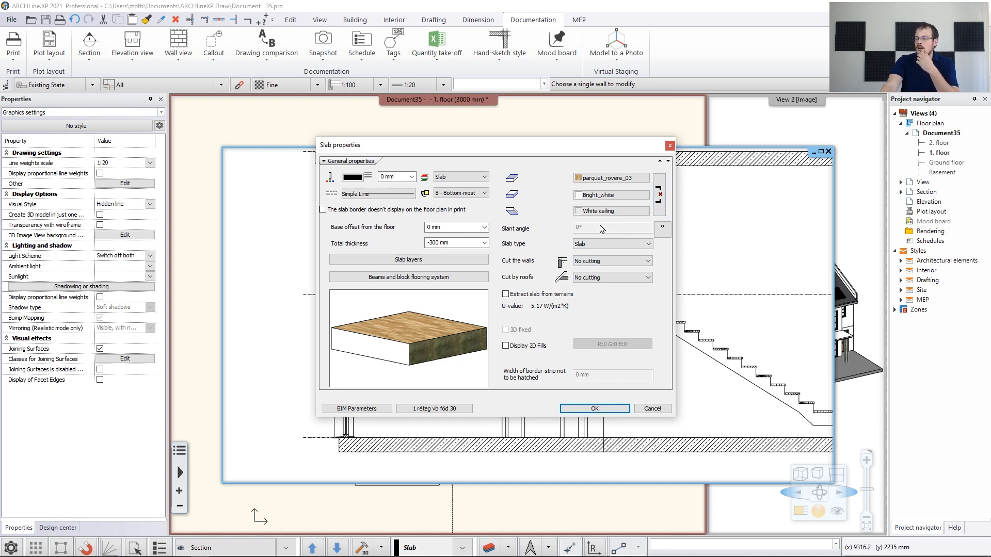
{"action": "left_click", "coordinate": [403, 260]}
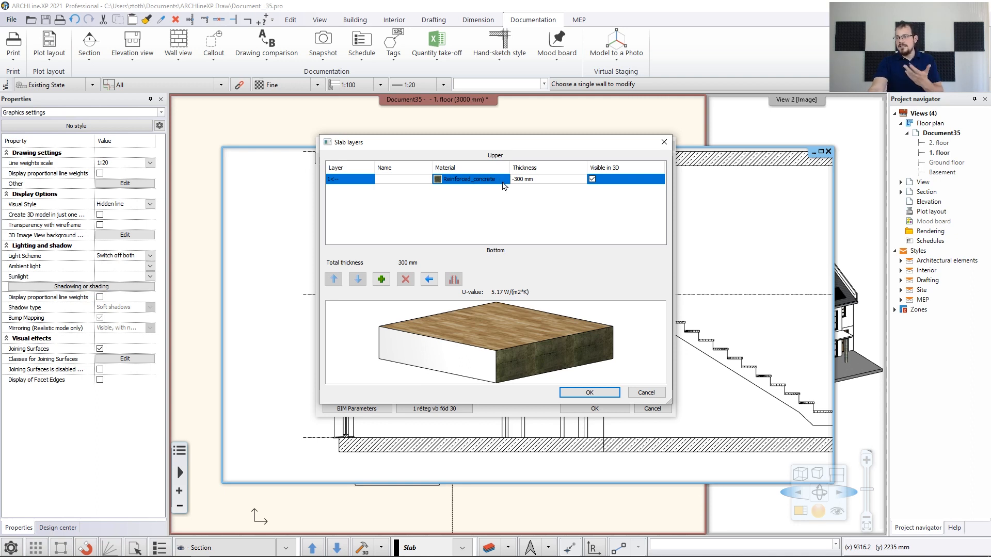
Open the material properties of the slab layer's Reinforced_concrete material
{"action": "left_click", "coordinate": [474, 183]}
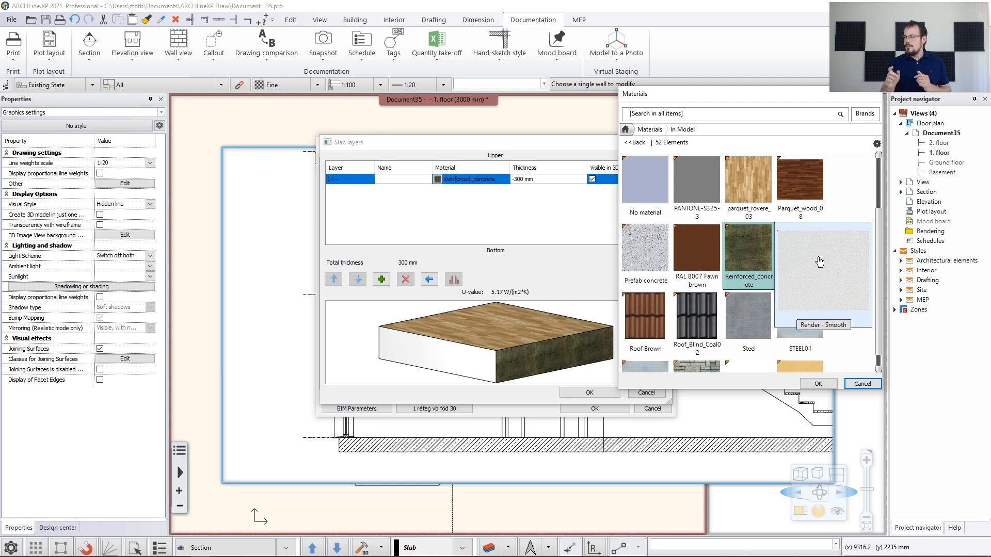
{"action": "mouse_move", "coordinate": [755, 273]}
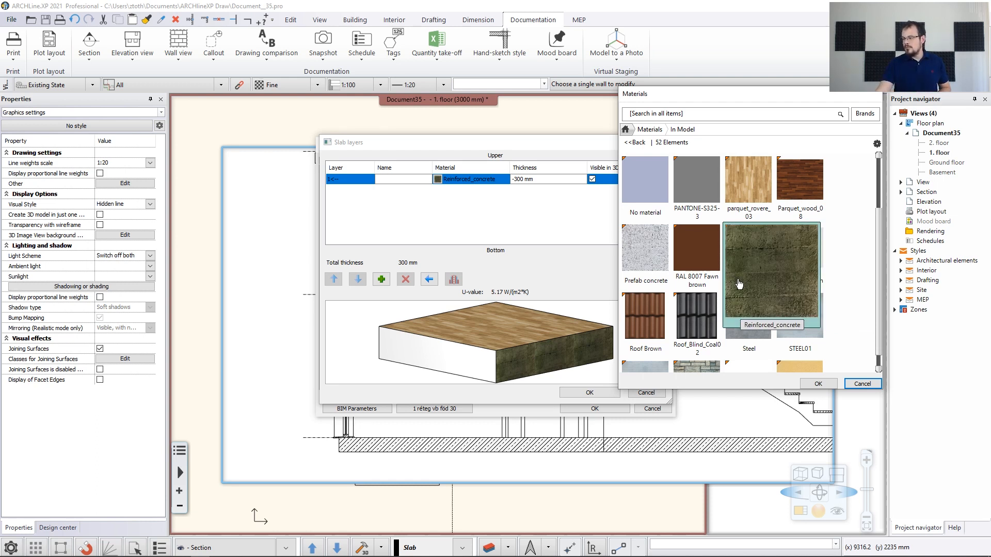
{"action": "left_click", "coordinate": [877, 145]}
{"action": "left_click", "coordinate": [793, 153]}
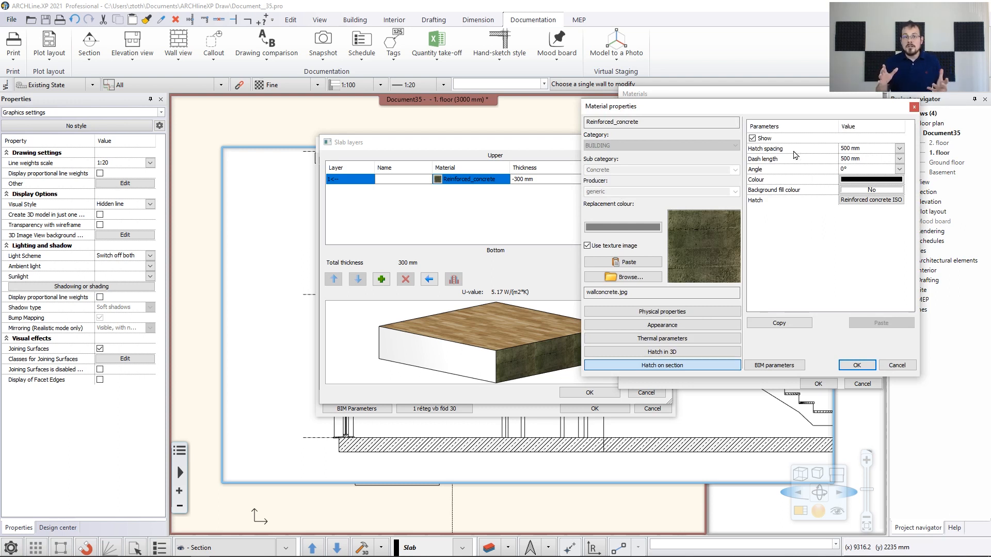
Review the reinforced concrete material's physical, appearance, thermal and section hatch settings, and look at its hatch pattern selection
{"action": "left_click", "coordinate": [664, 312]}
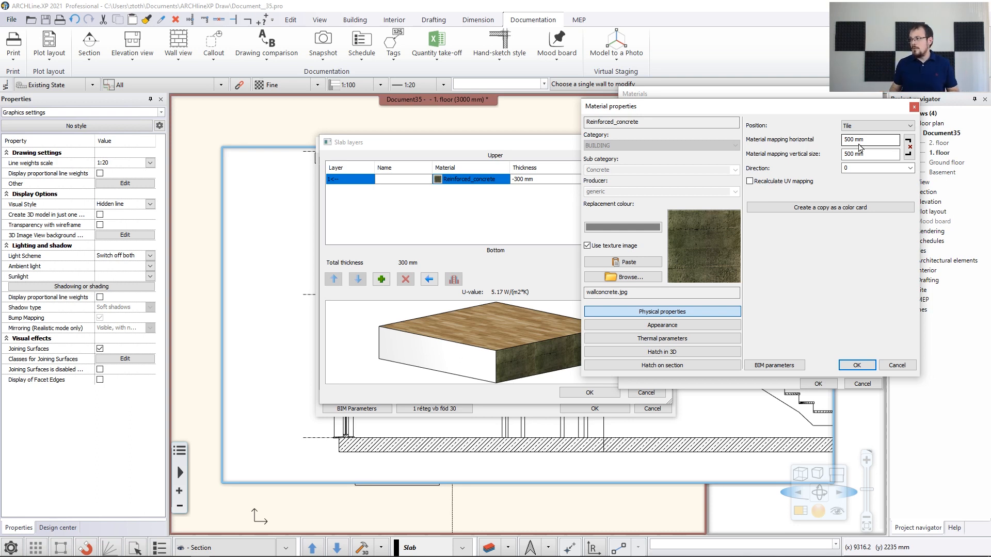
{"action": "left_click", "coordinate": [667, 331]}
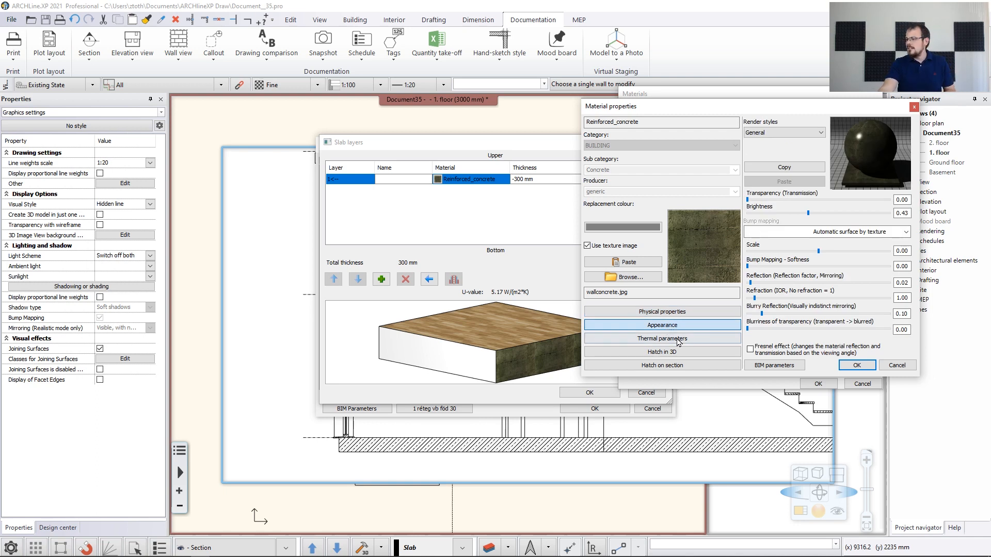
{"action": "left_click", "coordinate": [679, 340]}
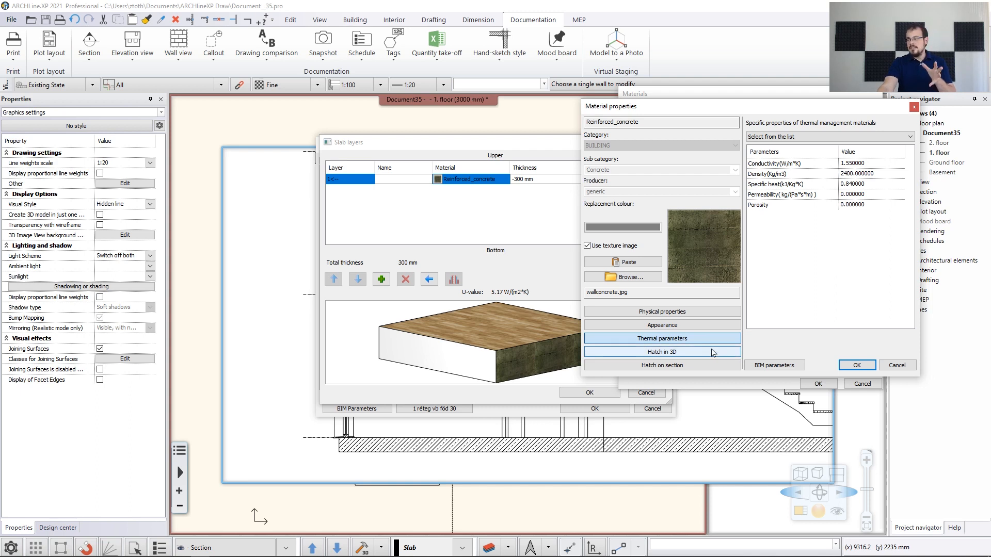
{"action": "left_click", "coordinate": [697, 364]}
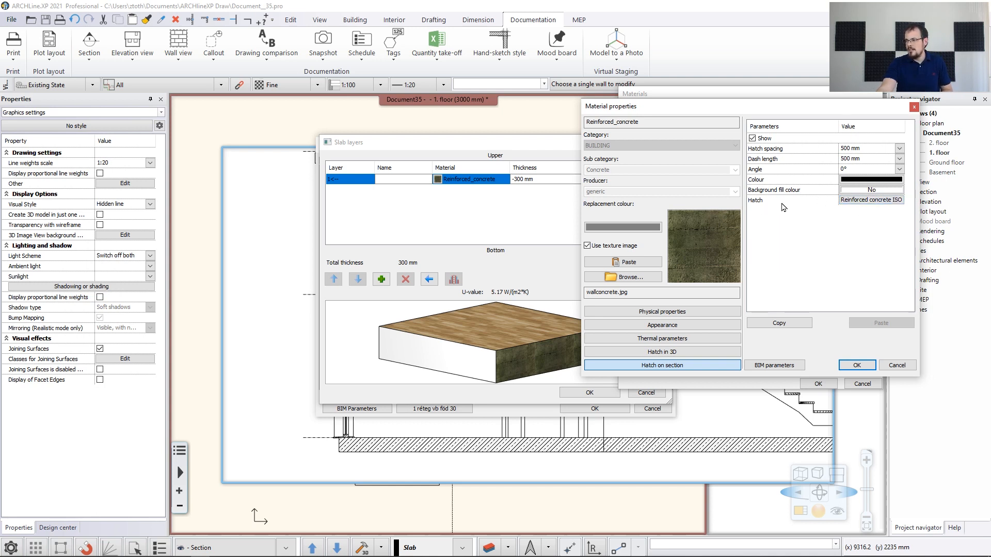
{"action": "left_click", "coordinate": [858, 202]}
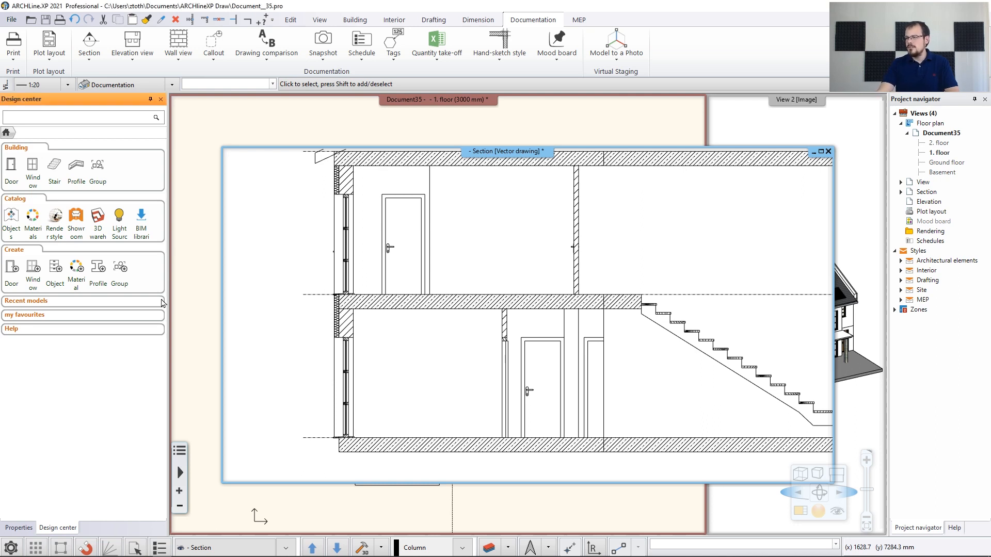
Arrange the floor plan, 3D view and both sections side by side, and switch the plan from the first floor to the ground floor
{"action": "left_click", "coordinate": [615, 136]}
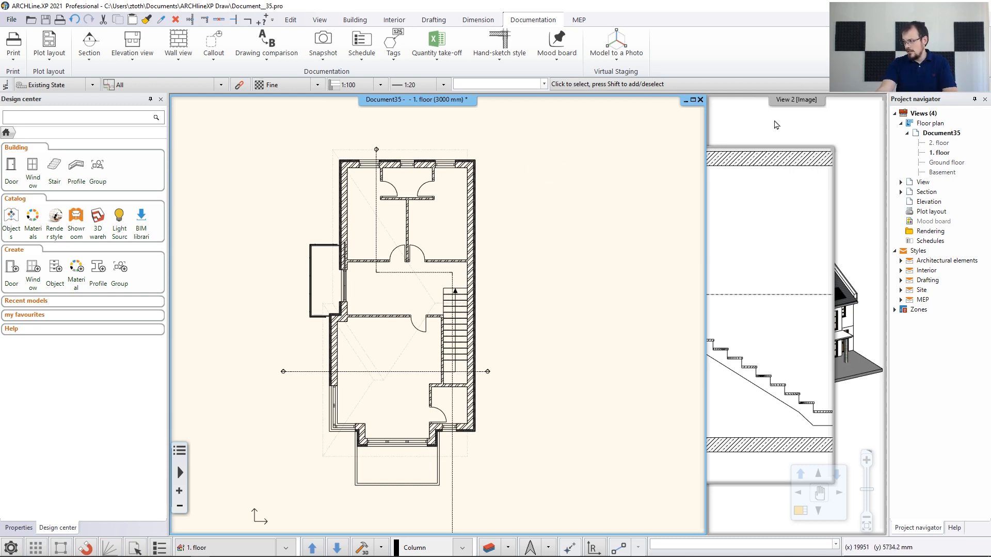
{"action": "left_click", "coordinate": [798, 512]}
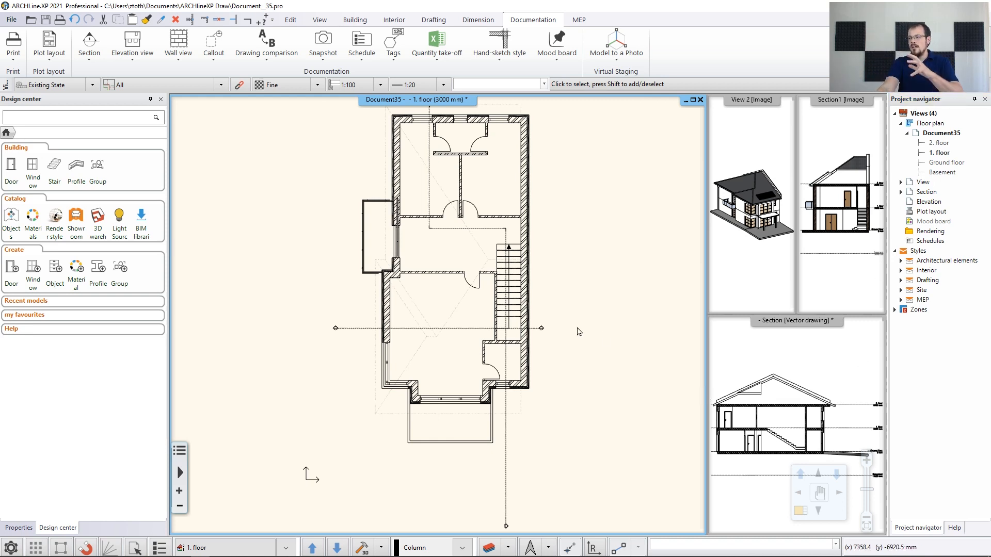
{"action": "middle_click_drag", "start_coordinate": [575, 213], "coordinate": [588, 229]}
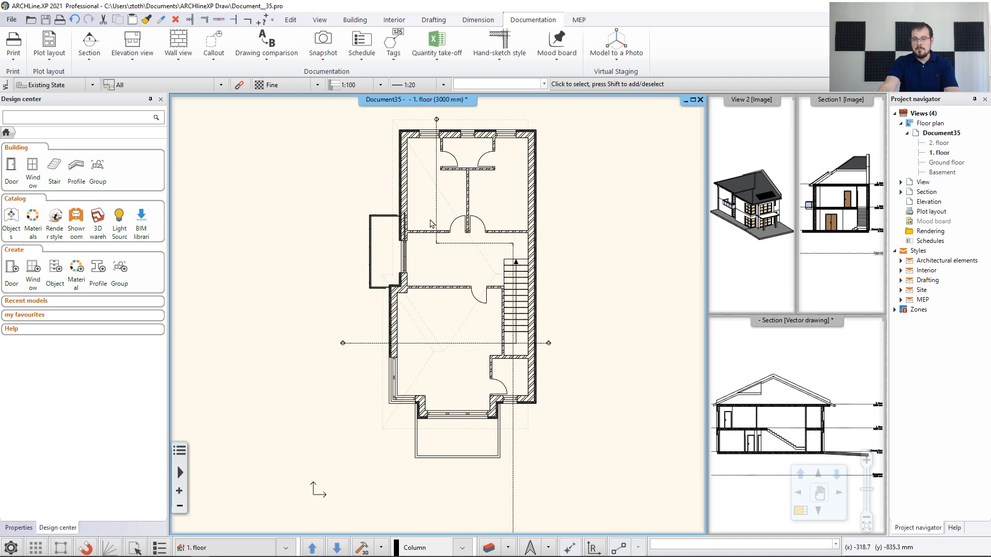
{"action": "left_click", "coordinate": [337, 547]}
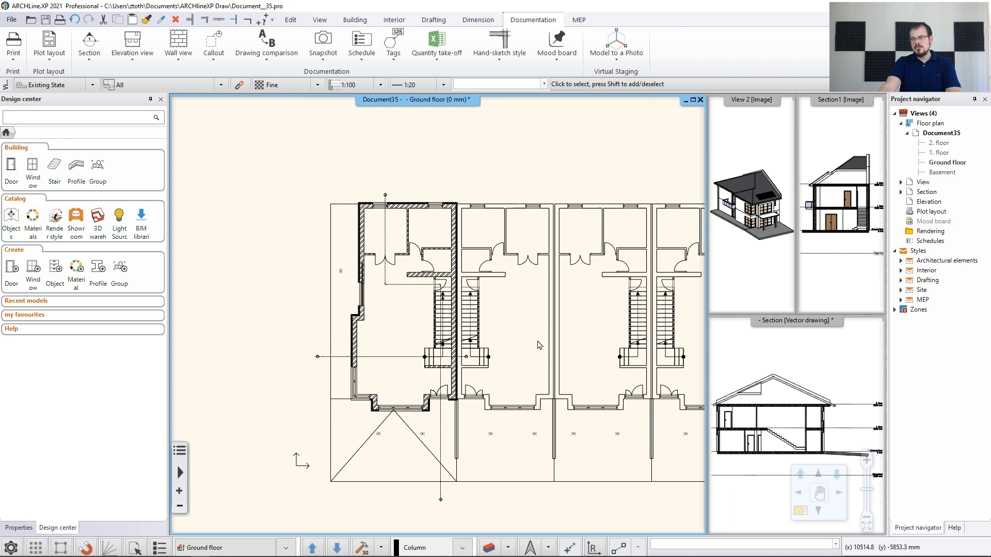
Hide the six elata_nova_START-Ground floor layers (Column, Line, Slab, Stair, load-bearing and partition walls) with Layer Walk
{"action": "middle_click_drag", "start_coordinate": [679, 299], "coordinate": [544, 317]}
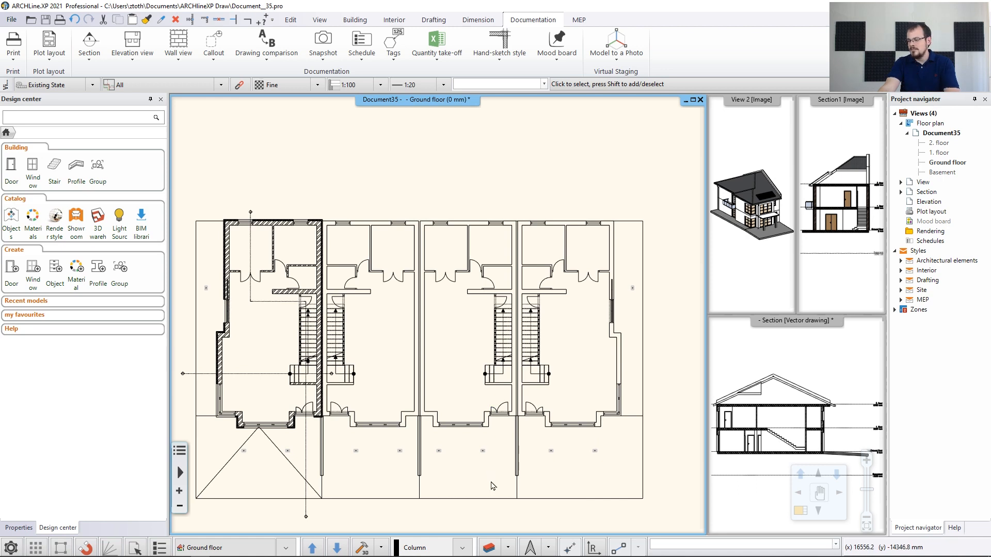
{"action": "left_click", "coordinate": [508, 546]}
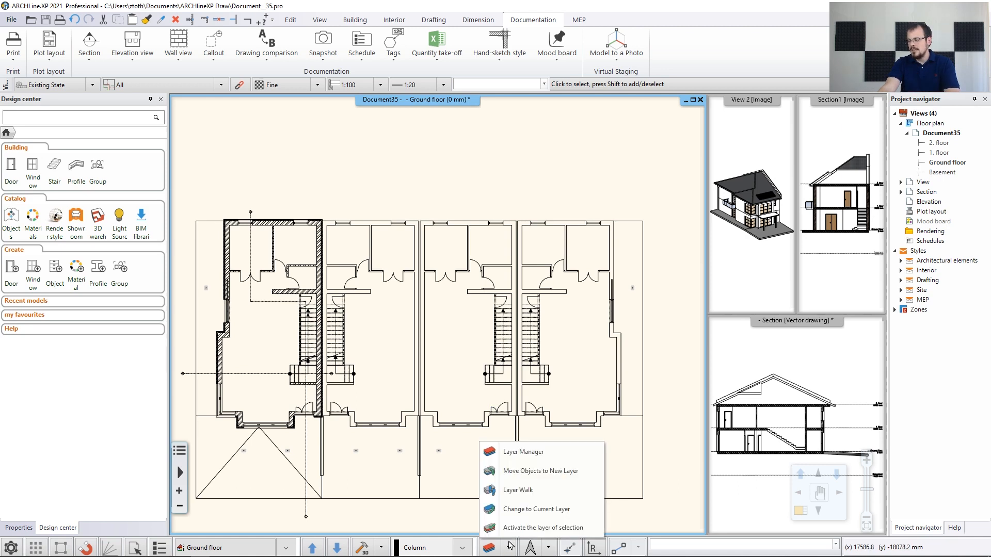
{"action": "left_click", "coordinate": [511, 490]}
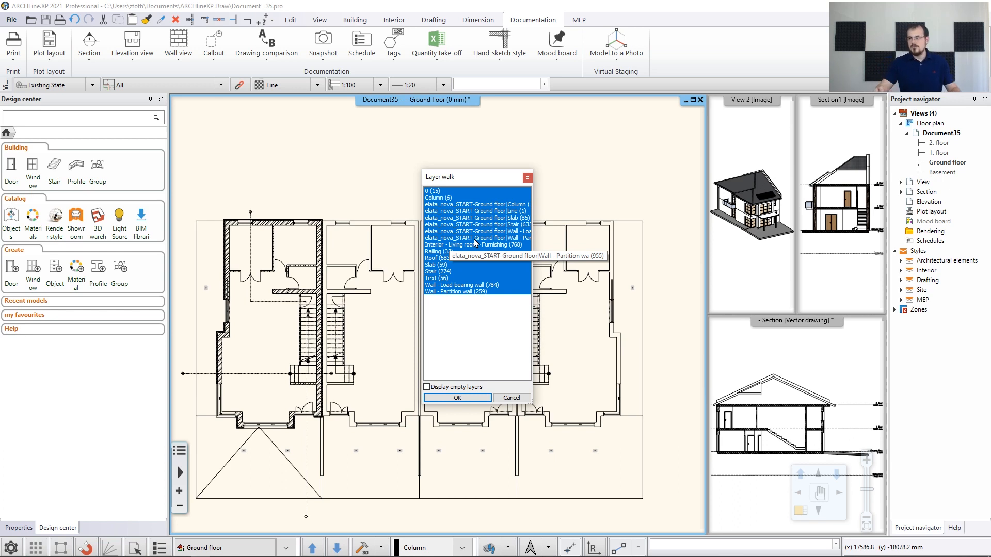
{"action": "left_click", "coordinate": [460, 205], "text": "ctrl"}
{"action": "left_click", "coordinate": [461, 212], "text": "ctrl"}
{"action": "left_click", "coordinate": [462, 218], "text": "ctrl"}
{"action": "left_click", "coordinate": [463, 225], "text": "ctrl"}
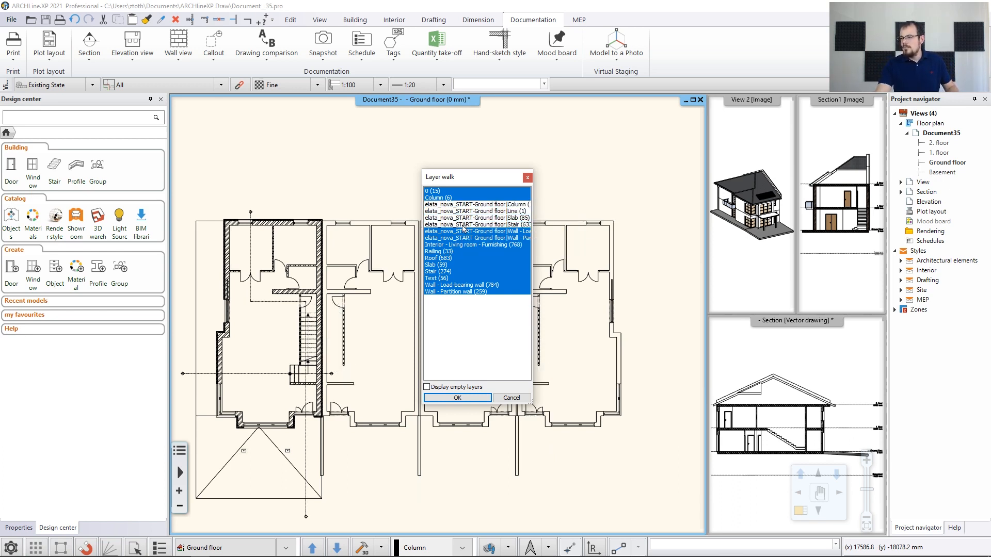
{"action": "left_click", "coordinate": [465, 232], "text": "ctrl"}
{"action": "left_click", "coordinate": [465, 238], "text": "ctrl"}
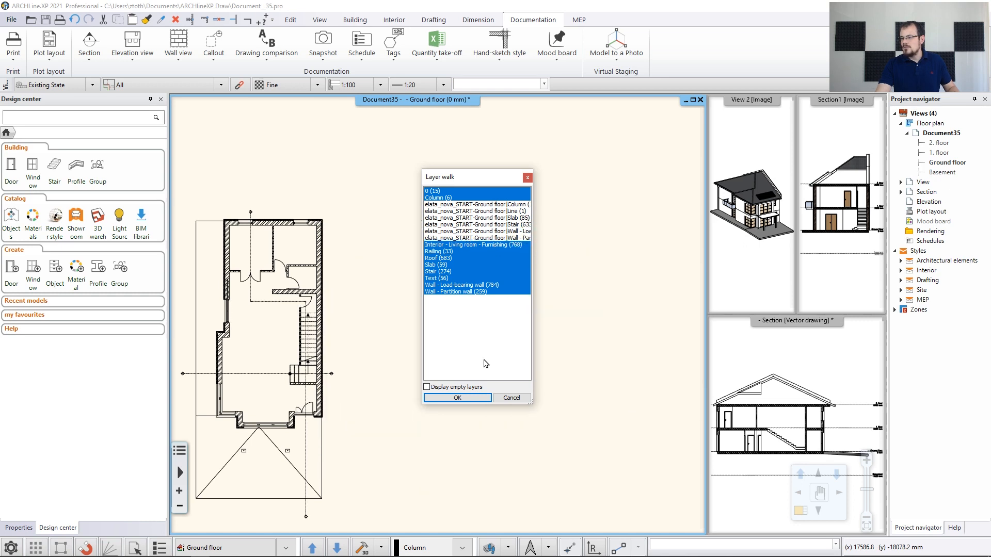
{"action": "left_click", "coordinate": [457, 398]}
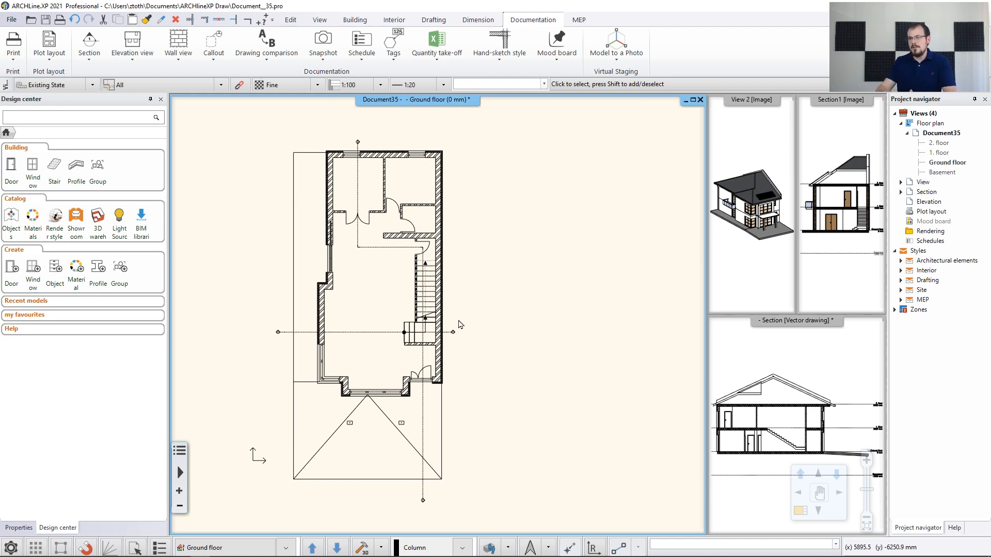
Open the BIM project parameters and specify the project location by Google Maps
{"action": "left_click", "coordinate": [11, 22]}
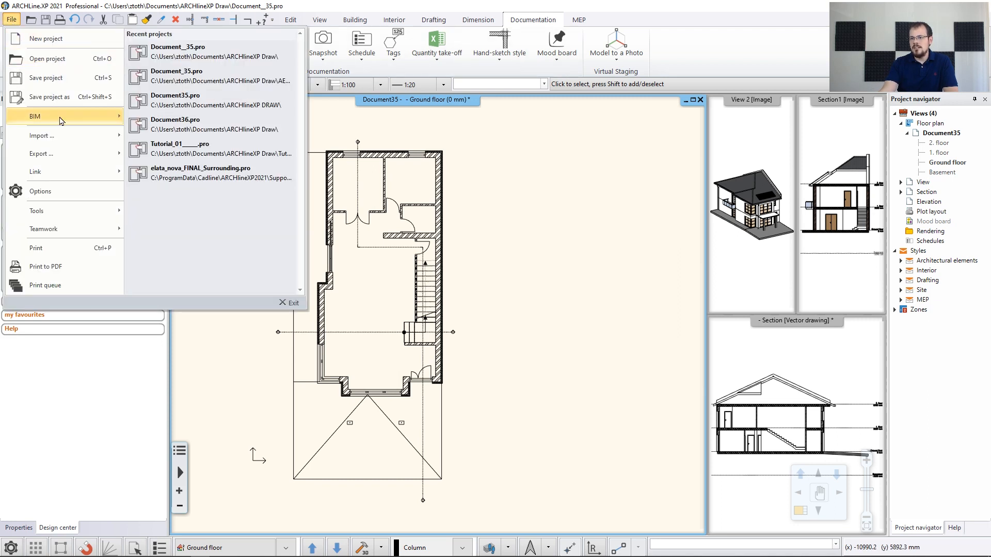
{"action": "mouse_move", "coordinate": [62, 121]}
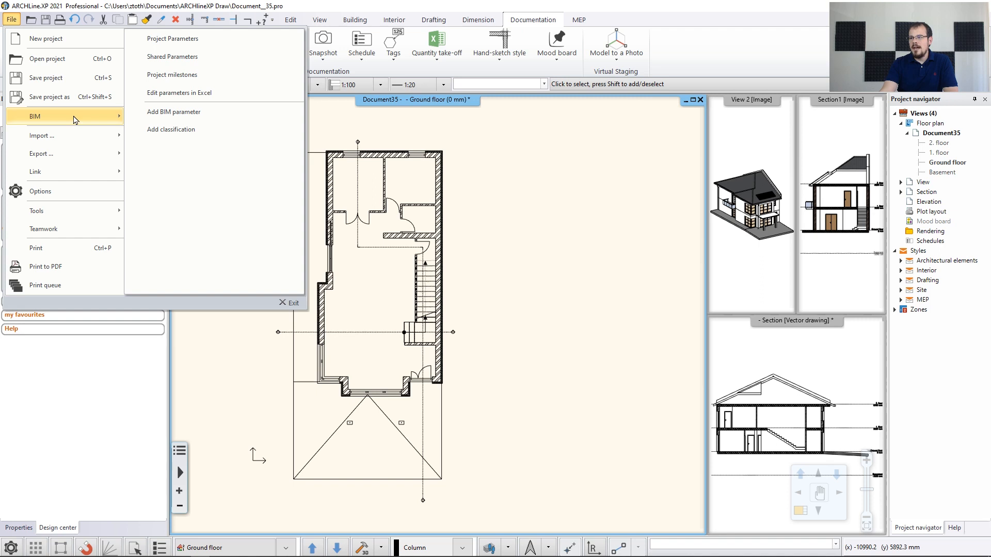
{"action": "left_click", "coordinate": [173, 39]}
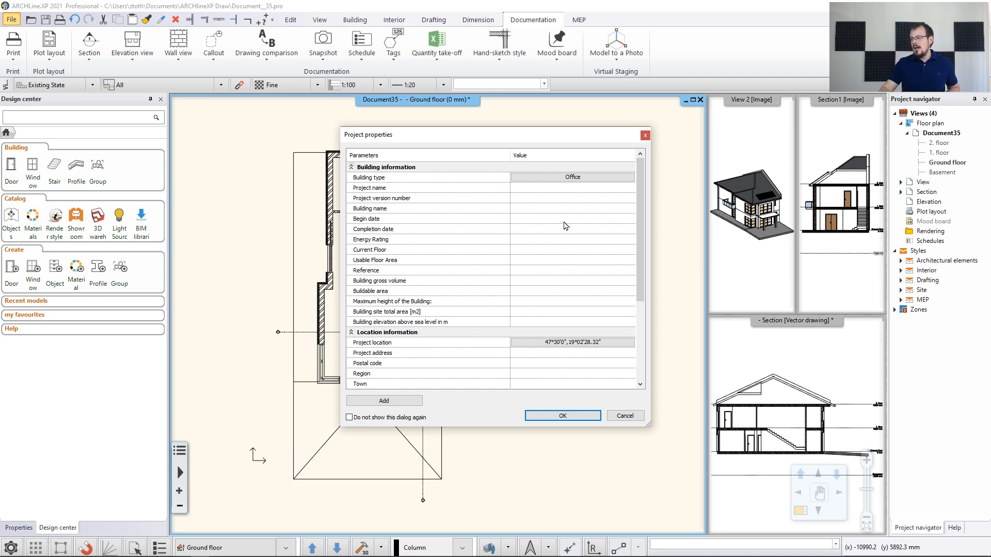
{"action": "left_click", "coordinate": [588, 342]}
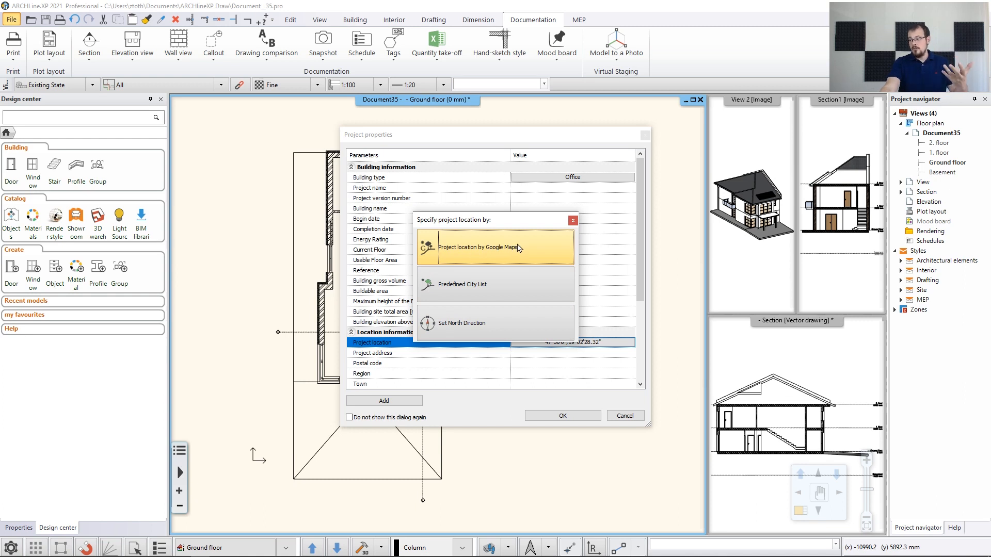
{"action": "left_click", "coordinate": [480, 248]}
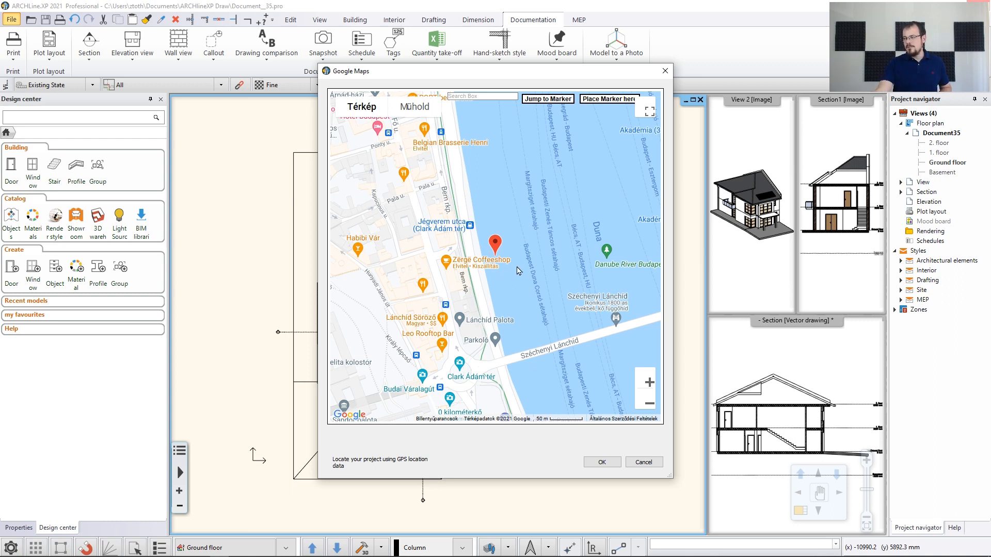
Search the map for the project's street and town
{"action": "left_click", "coordinate": [650, 404]}
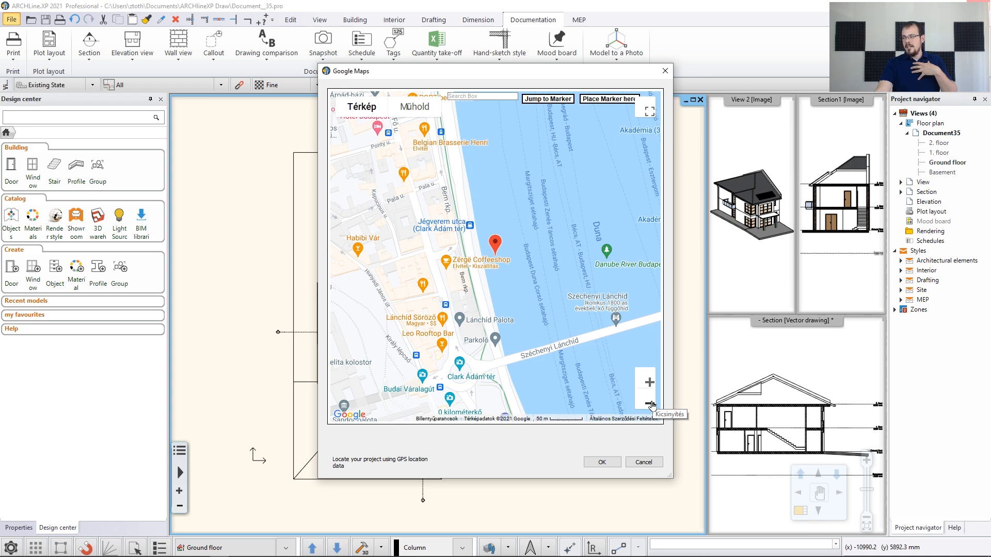
{"action": "left_click", "coordinate": [649, 404]}
{"action": "left_click", "coordinate": [649, 404]}
{"action": "left_click", "coordinate": [649, 404]}
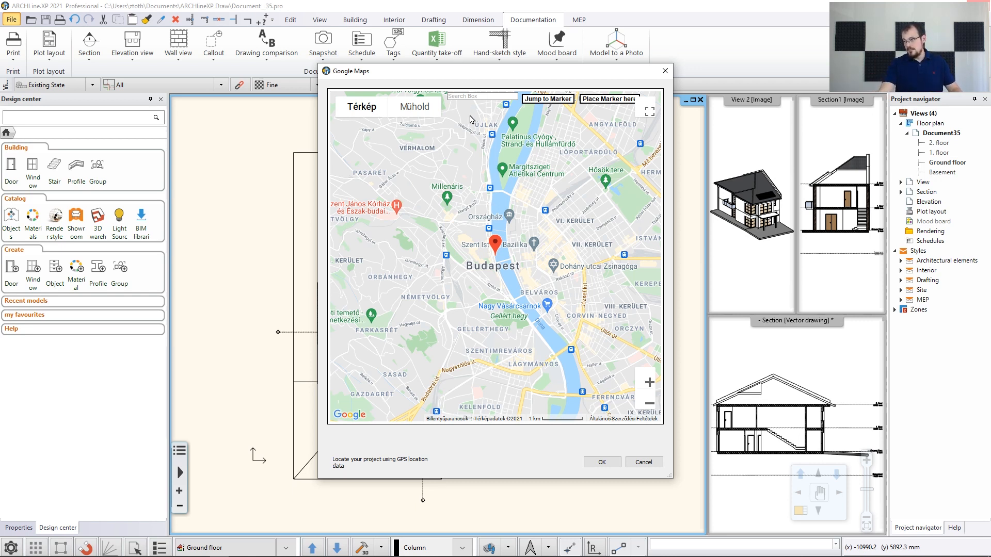
{"action": "left_click", "coordinate": [474, 95]}
{"action": "type", "text": "carmel avenue el e"}
{"action": "type", "text": "errito"}
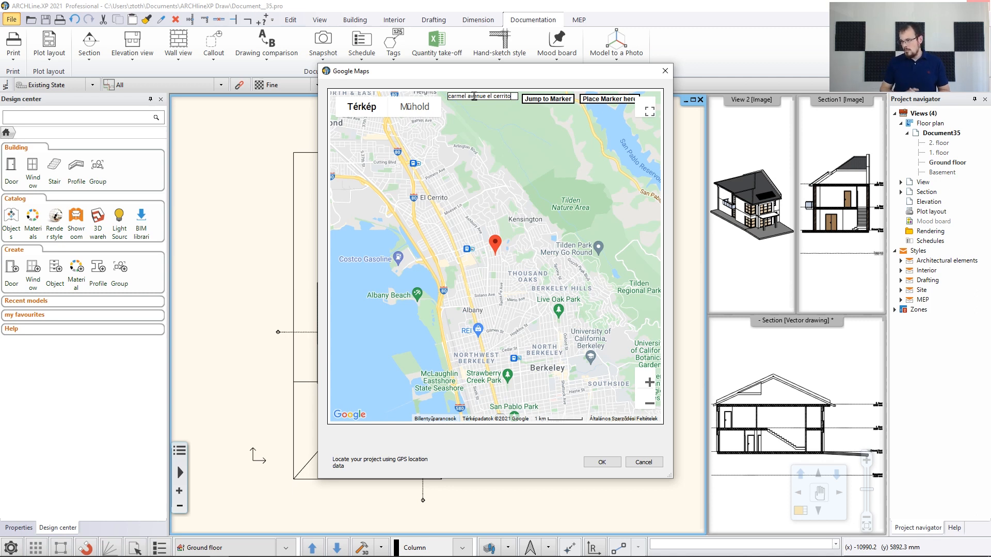
Switch the map to satellite imagery and move the location marker onto the green field north of the church
{"action": "left_click", "coordinate": [649, 384]}
{"action": "left_click", "coordinate": [649, 384]}
{"action": "left_click", "coordinate": [649, 384]}
{"action": "left_click", "coordinate": [645, 381]}
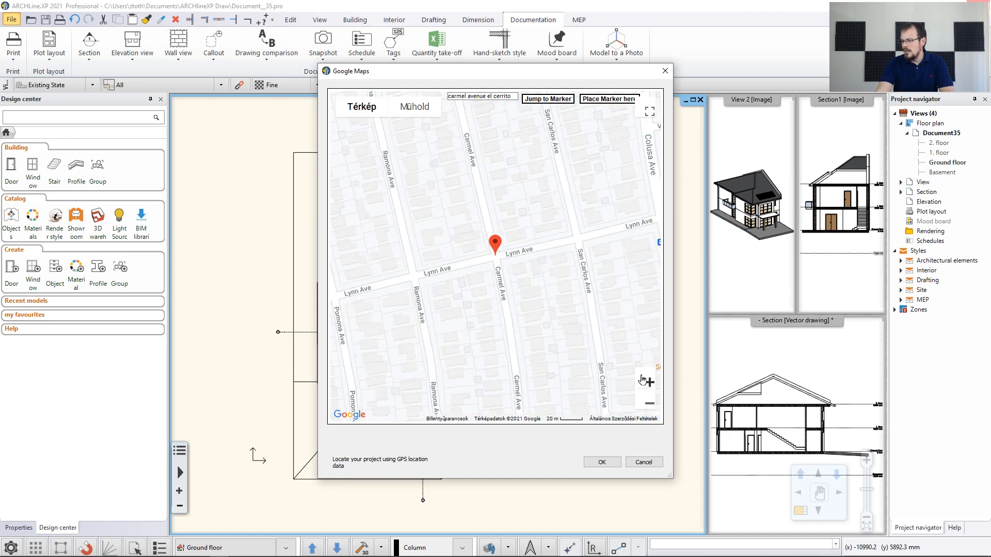
{"action": "scroll", "coordinate": [516, 322], "scroll_direction": "down", "scroll_amount": 1}
{"action": "left_click", "coordinate": [649, 403]}
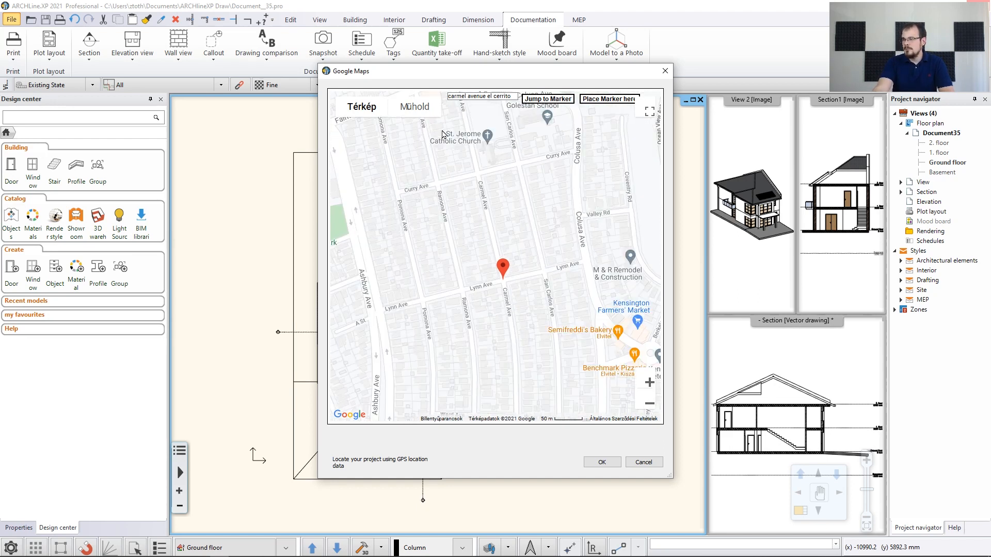
{"action": "left_click", "coordinate": [416, 110]}
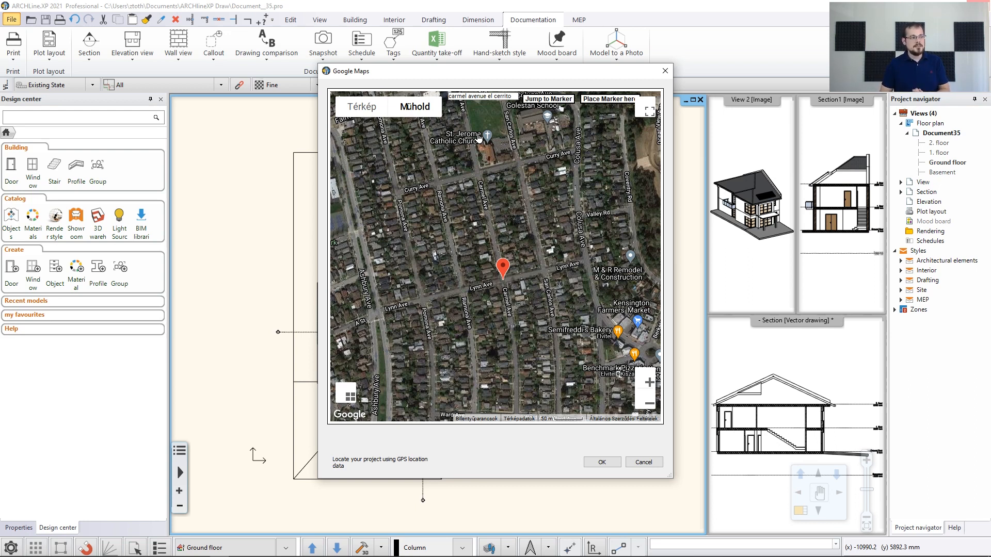
{"action": "left_click_drag", "start_coordinate": [489, 121], "coordinate": [489, 185]}
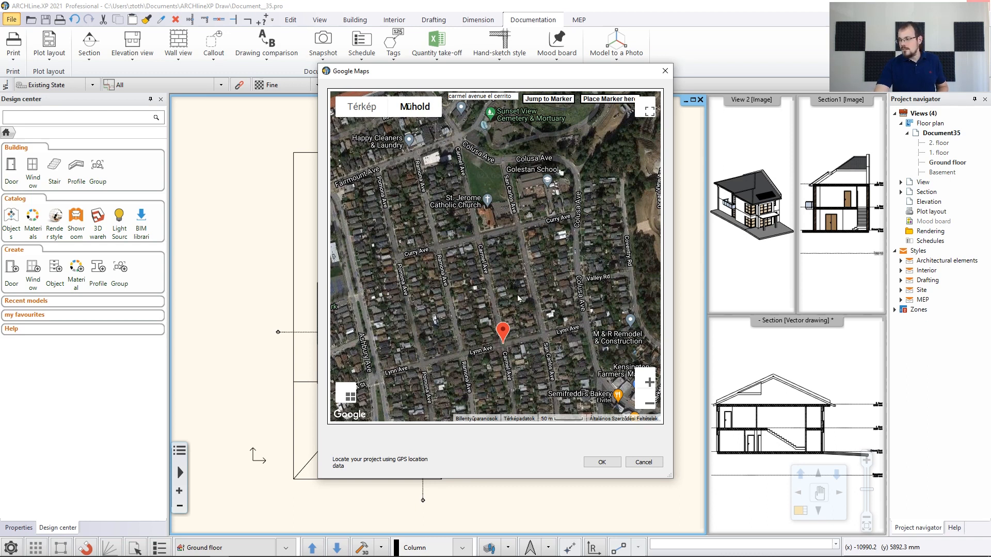
{"action": "mouse_move", "coordinate": [505, 335]}
{"action": "left_mouse_down"}
{"action": "mouse_move", "coordinate": [497, 216]}
{"action": "mouse_move", "coordinate": [476, 167]}
{"action": "left_mouse_up"}
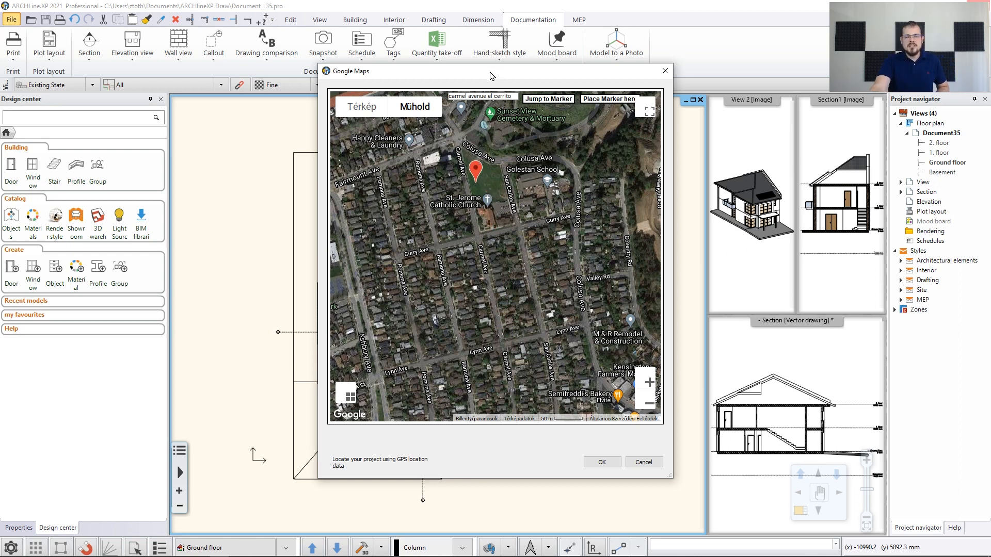
Fine-tune the marker's position near the field's western edge, then accept the location and the project properties
{"action": "left_click", "coordinate": [645, 383]}
{"action": "left_click", "coordinate": [648, 383]}
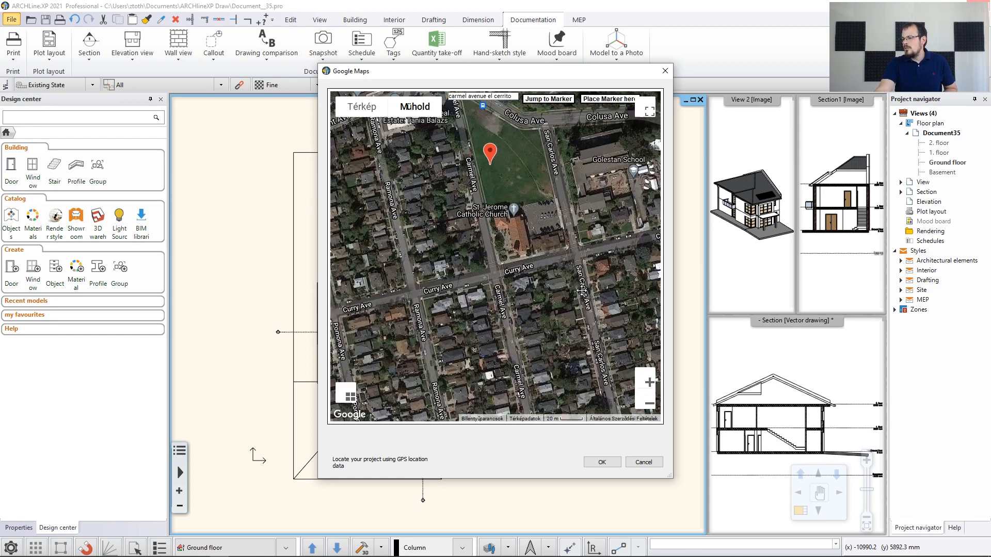
{"action": "left_click", "coordinate": [650, 385]}
{"action": "left_click_drag", "start_coordinate": [597, 271], "coordinate": [552, 257]}
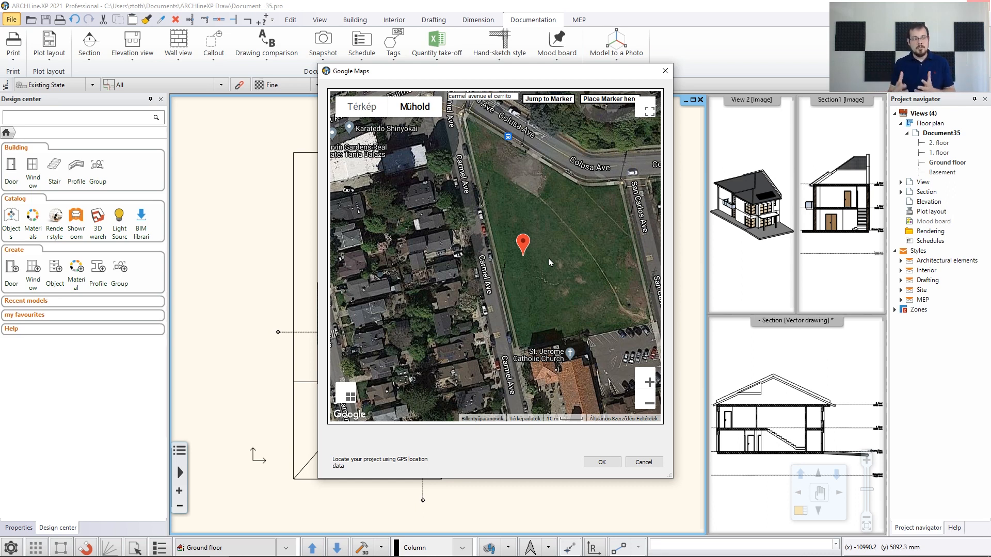
{"action": "left_click_drag", "start_coordinate": [523, 246], "coordinate": [516, 255]}
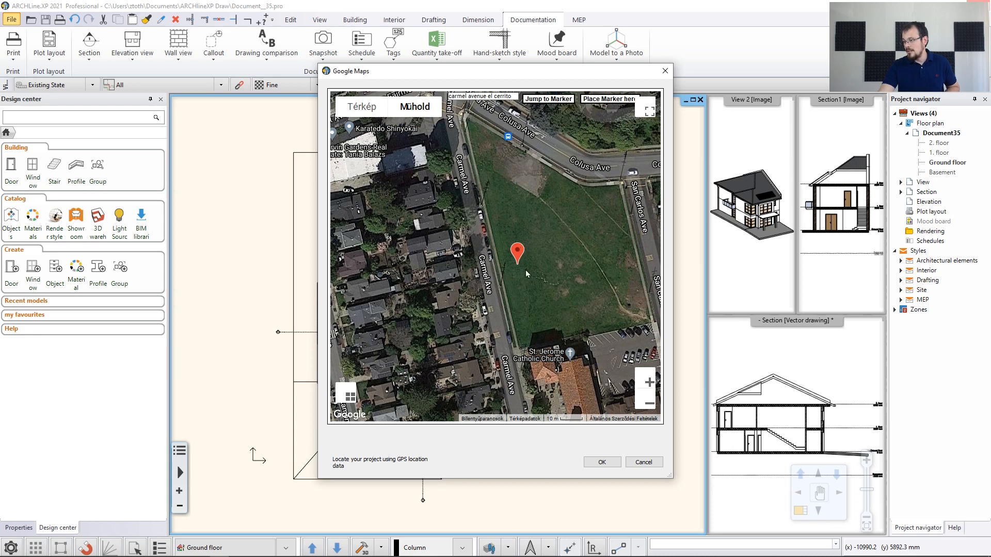
{"action": "mouse_move", "coordinate": [483, 75]}
{"action": "left_mouse_down"}
{"action": "mouse_move", "coordinate": [645, 64]}
{"action": "mouse_move", "coordinate": [633, 63]}
{"action": "left_mouse_up"}
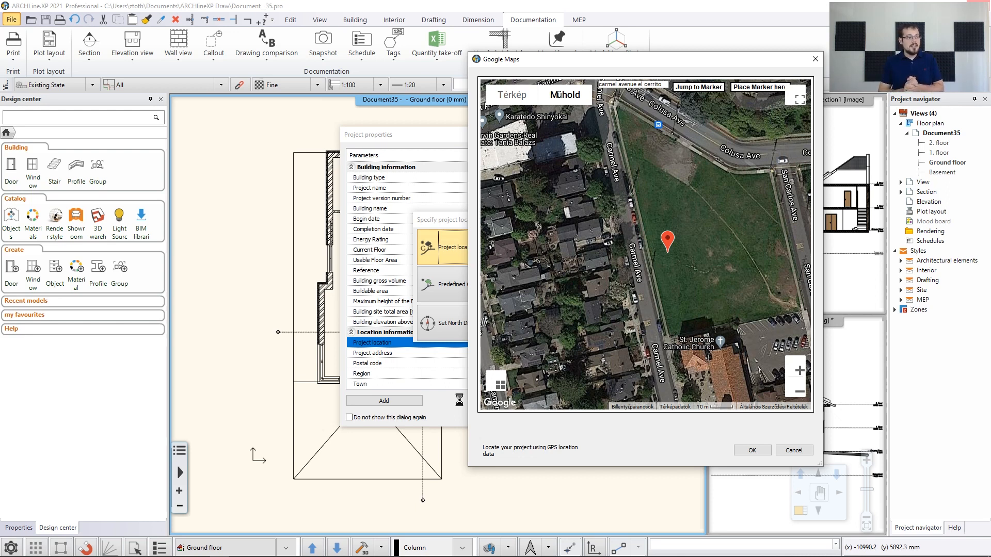
{"action": "left_click", "coordinate": [752, 450]}
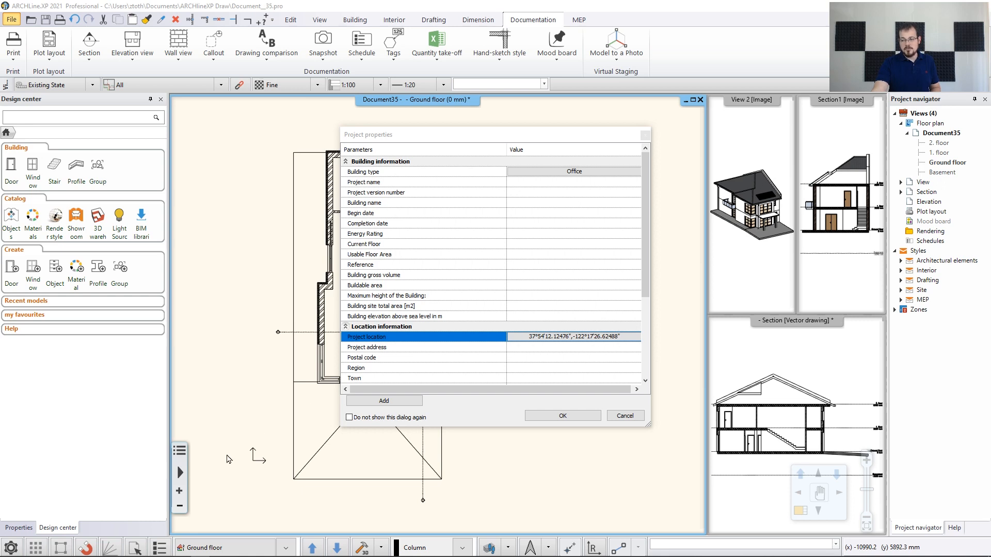
{"action": "left_click", "coordinate": [569, 416]}
{"action": "middle_click_drag", "start_coordinate": [411, 388], "coordinate": [452, 388]}
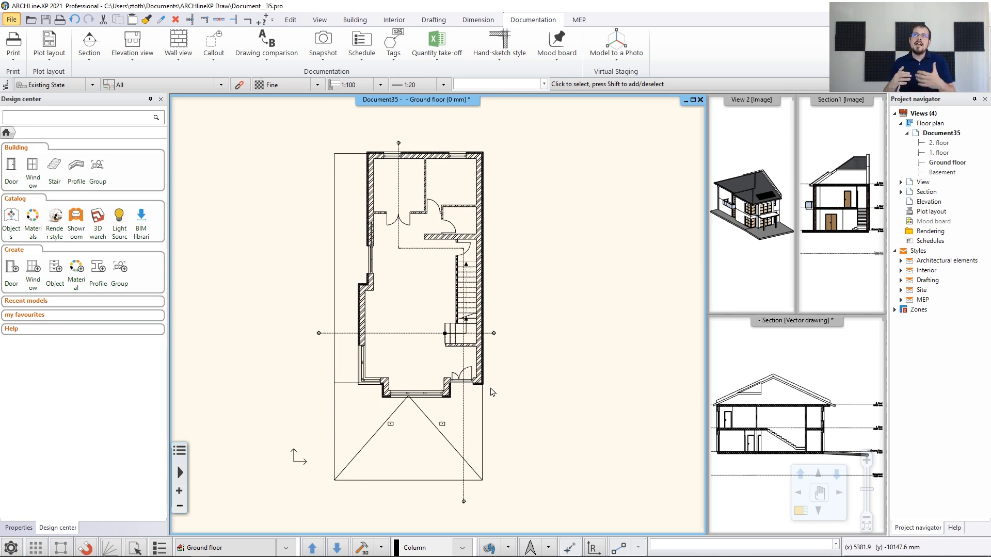
Set the project's north direction toward the plan's upper right, fine-tuning its angle in whole degrees
{"action": "left_click", "coordinate": [533, 549]}
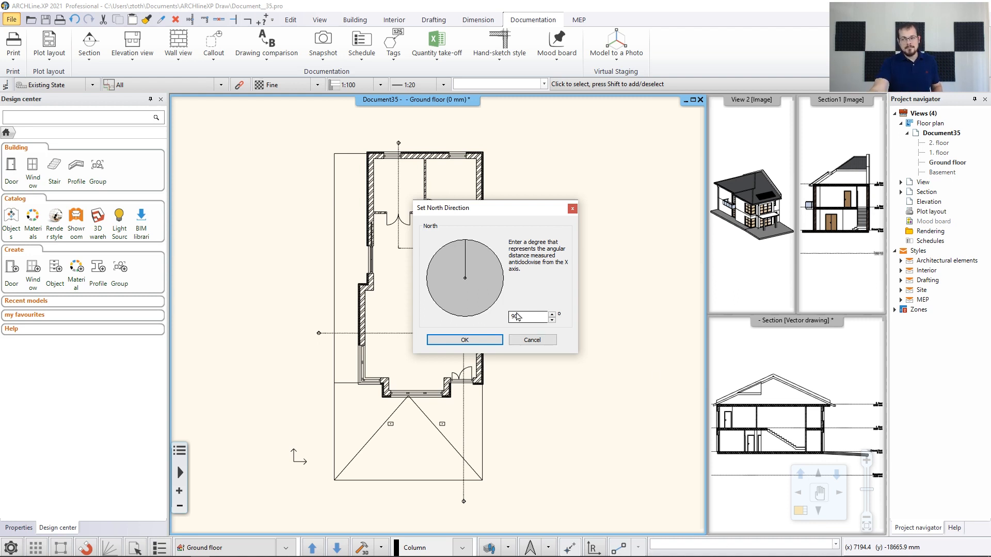
{"action": "left_click_drag", "start_coordinate": [466, 252], "coordinate": [502, 253]}
{"action": "left_click", "coordinate": [532, 318]}
{"action": "key", "text": "BackSpace"}
{"action": "type", "text": "2"}
{"action": "left_click", "coordinate": [493, 337]}
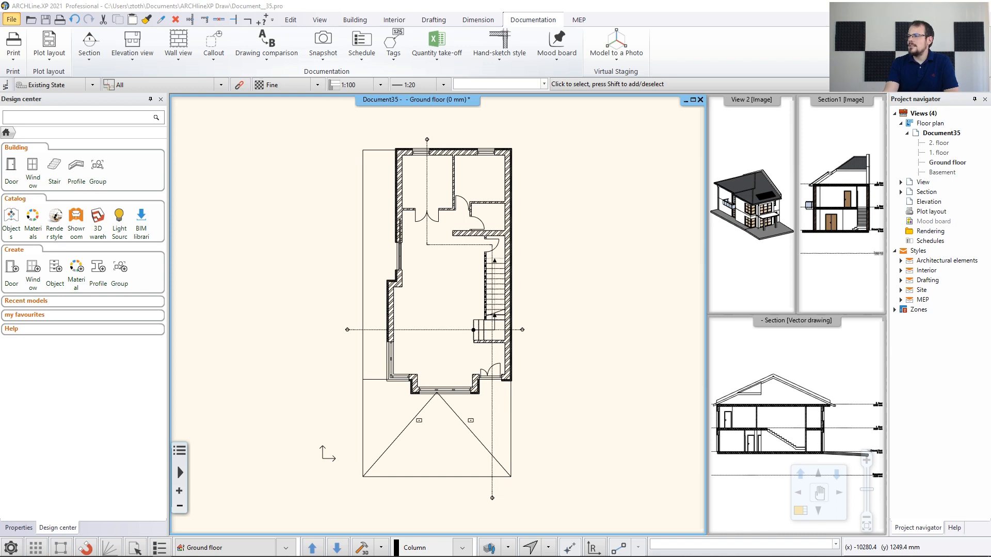
Open the elevation view settings and set the elevation layer to Text
{"action": "left_click", "coordinate": [130, 61]}
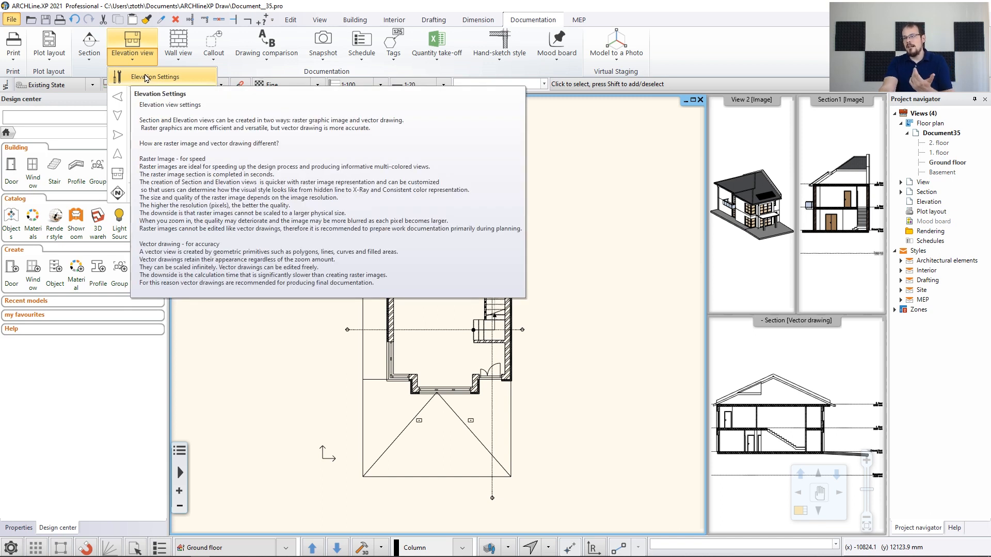
{"action": "left_click", "coordinate": [146, 77]}
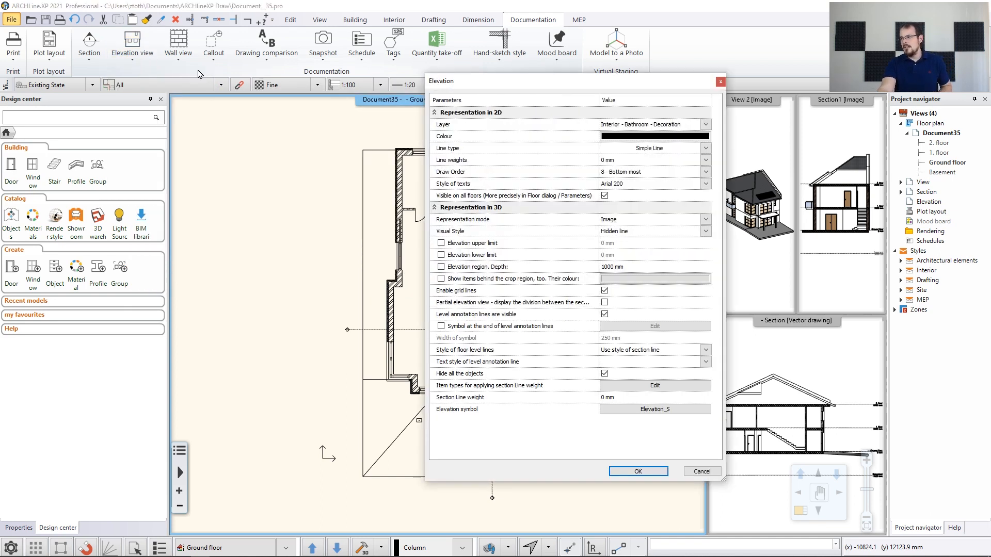
{"action": "left_click", "coordinate": [638, 126]}
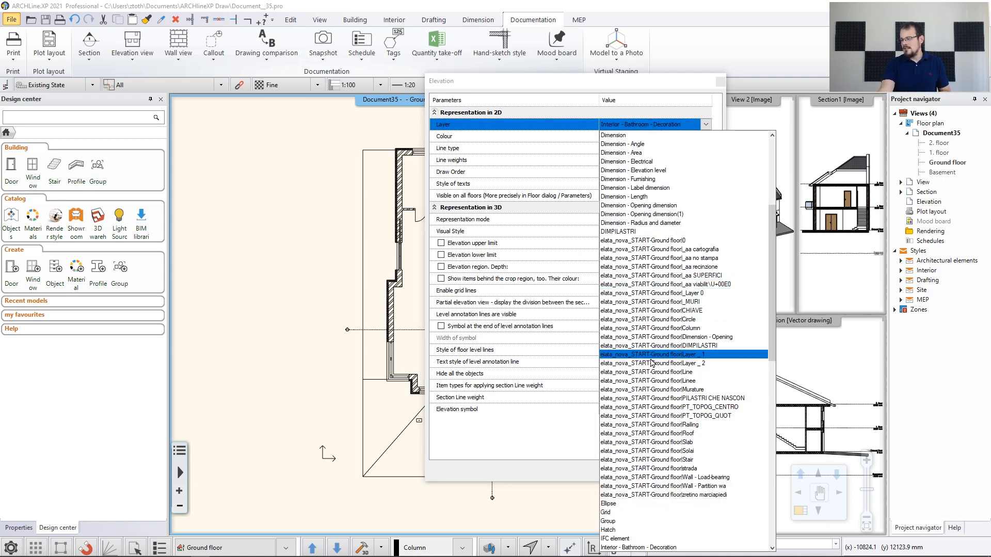
{"action": "scroll", "coordinate": [651, 320], "scroll_direction": "down", "scroll_amount": 15}
{"action": "scroll", "coordinate": [658, 344], "scroll_direction": "down", "scroll_amount": 3}
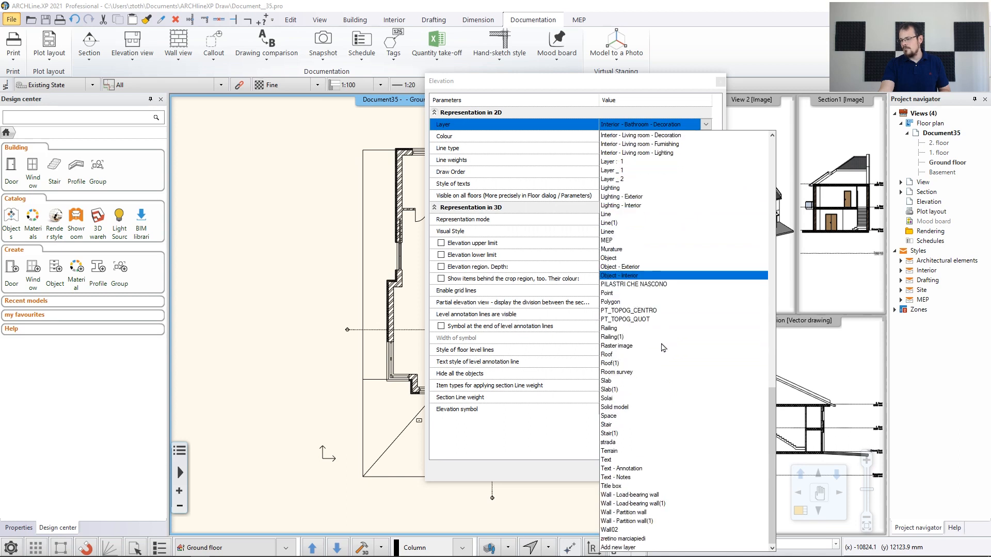
{"action": "left_click", "coordinate": [610, 460]}
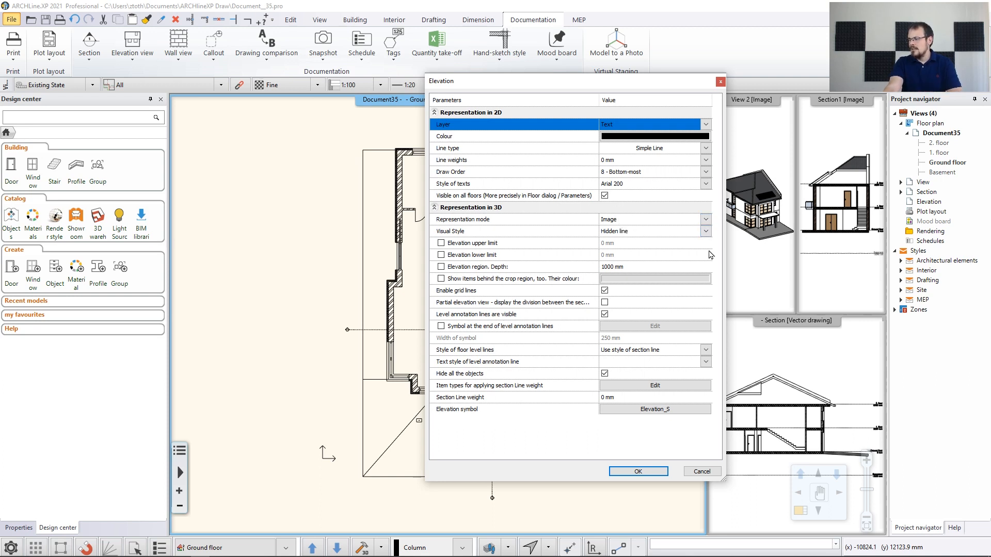
Browse the elevation symbols in the group library, keep the Elevation_S symbol, and accept the elevation settings
{"action": "left_click", "coordinate": [637, 410]}
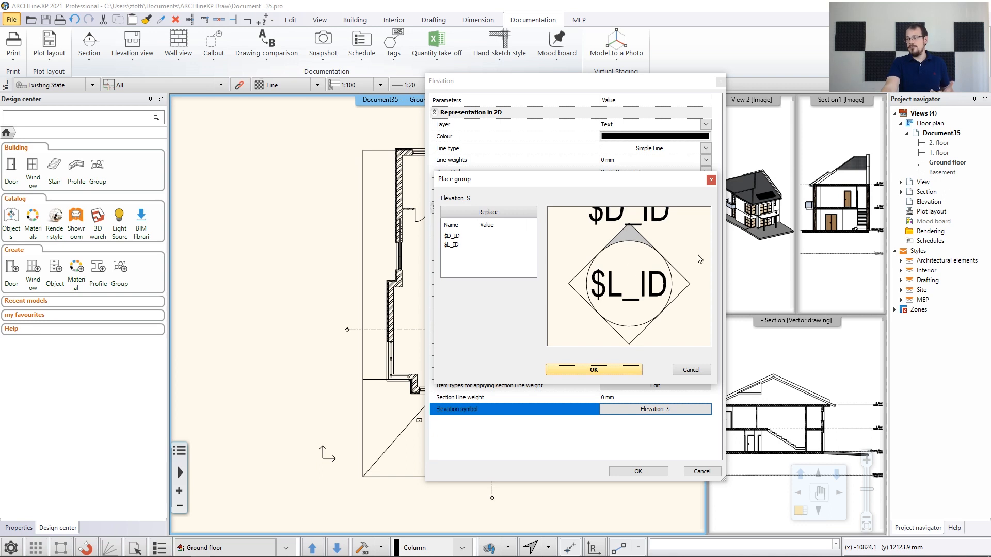
{"action": "left_click", "coordinate": [506, 218]}
{"action": "scroll", "coordinate": [860, 272], "scroll_direction": "down", "scroll_amount": 1}
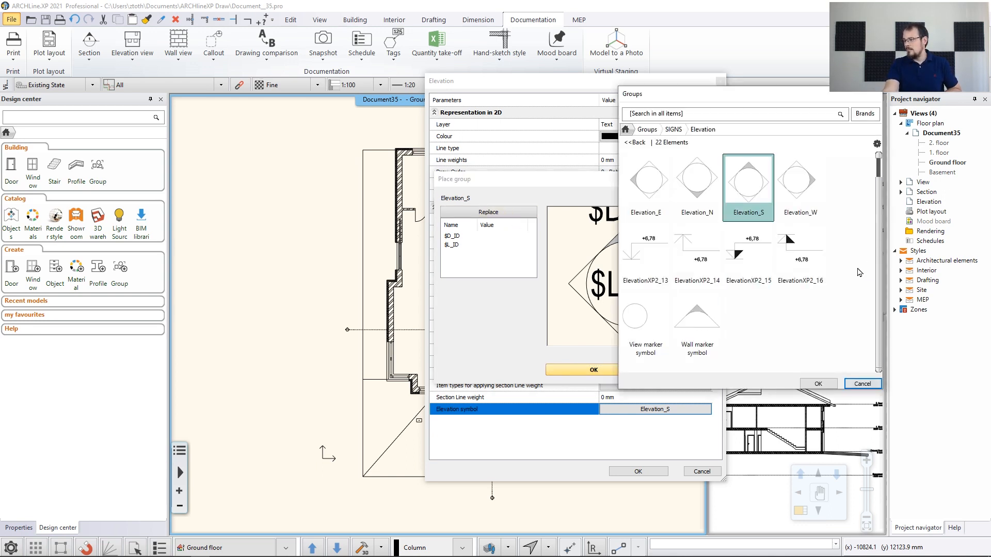
{"action": "scroll", "coordinate": [852, 262], "scroll_direction": "up", "scroll_amount": 1}
{"action": "scroll", "coordinate": [831, 289], "scroll_direction": "down", "scroll_amount": 1}
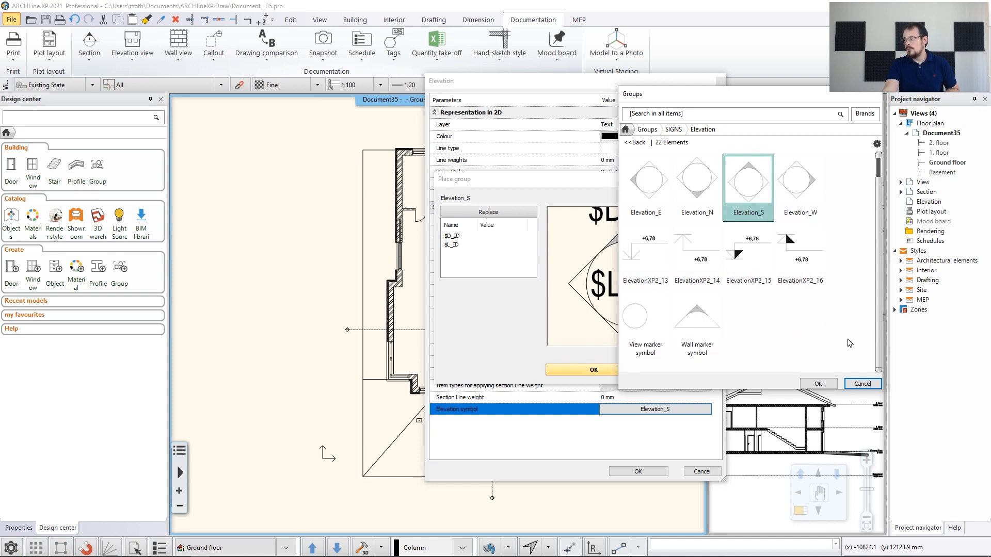
{"action": "left_click", "coordinate": [862, 384]}
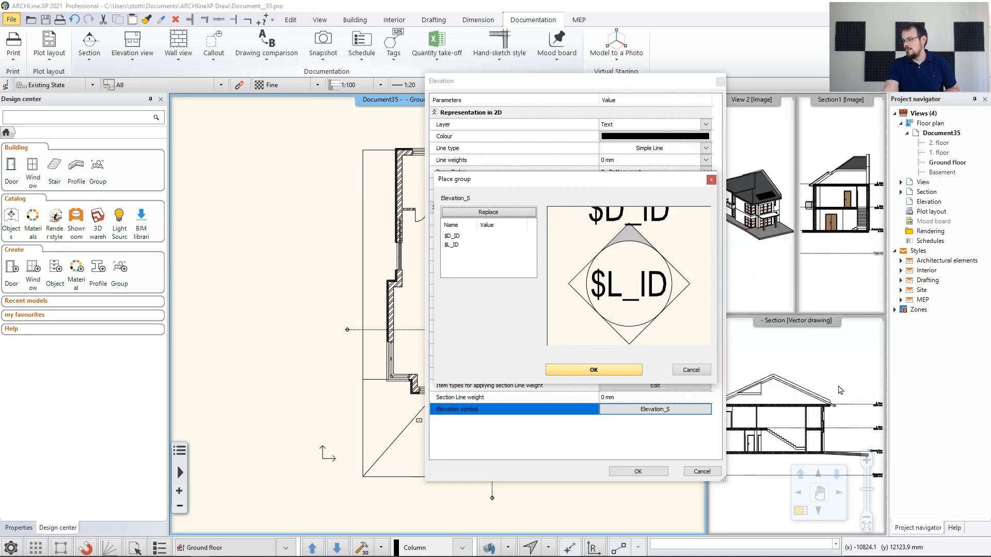
{"action": "left_click", "coordinate": [609, 370]}
{"action": "left_click", "coordinate": [637, 472]}
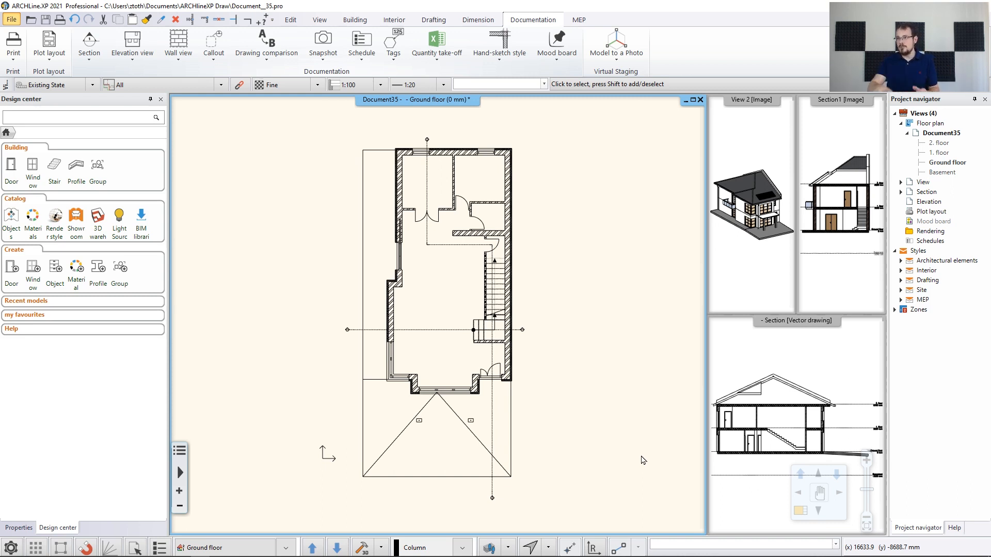
Create the west, north and south elevation views of the house
{"action": "left_click", "coordinate": [144, 59]}
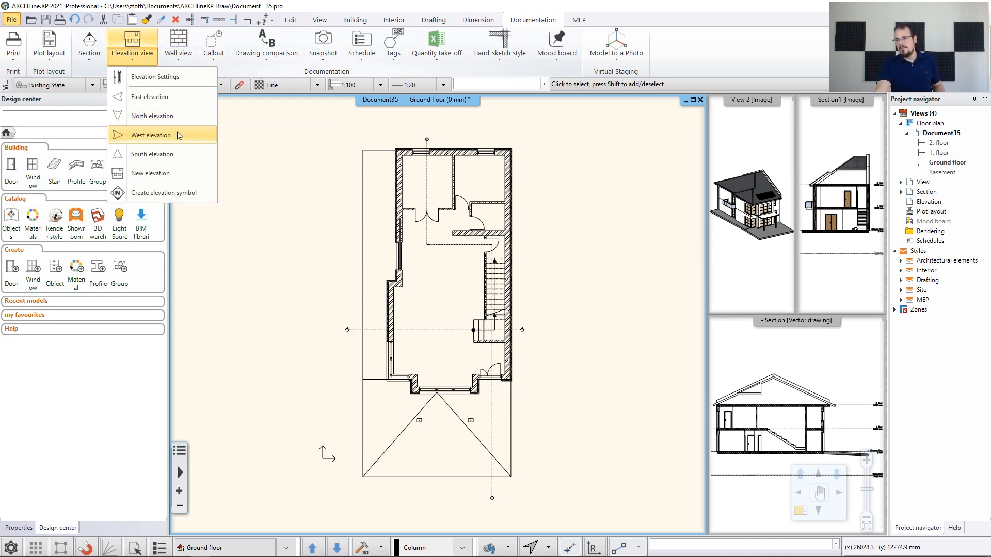
{"action": "left_click", "coordinate": [161, 136]}
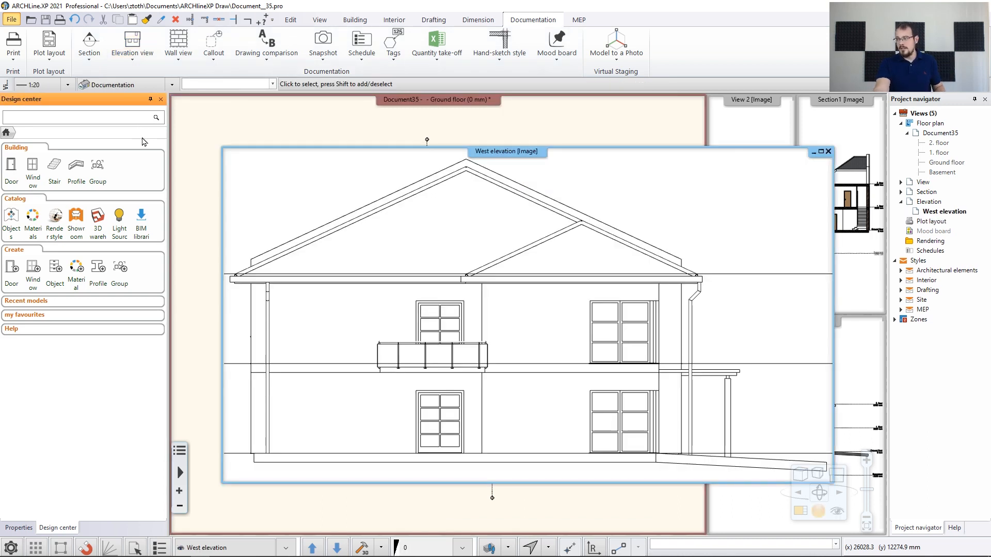
{"action": "left_click", "coordinate": [128, 56]}
{"action": "left_click", "coordinate": [135, 60]}
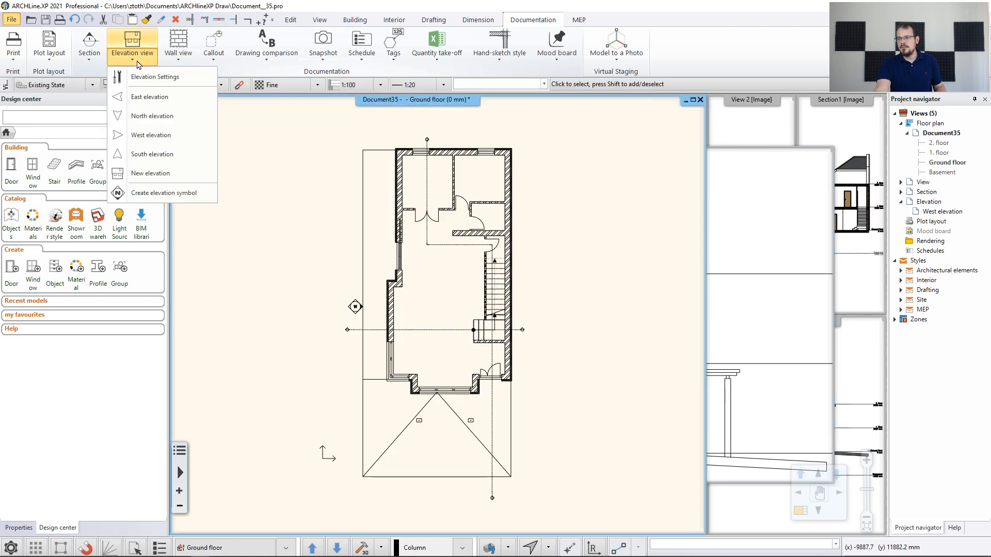
{"action": "left_click", "coordinate": [152, 116]}
{"action": "left_click", "coordinate": [144, 66]}
{"action": "left_click", "coordinate": [163, 155]}
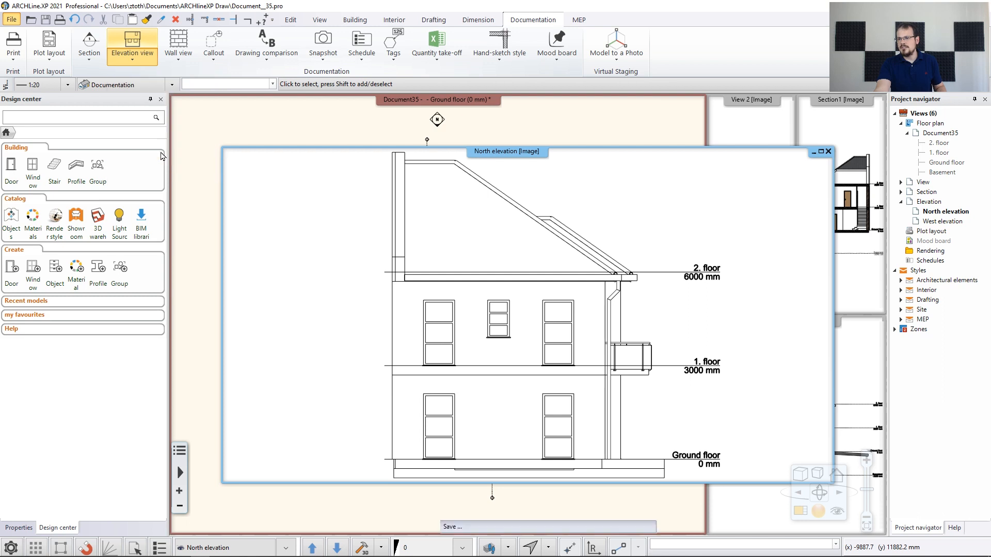
Tile all open views around the enlarged ground floor plan and inspect the north elevation marker on it
{"action": "left_click", "coordinate": [331, 122]}
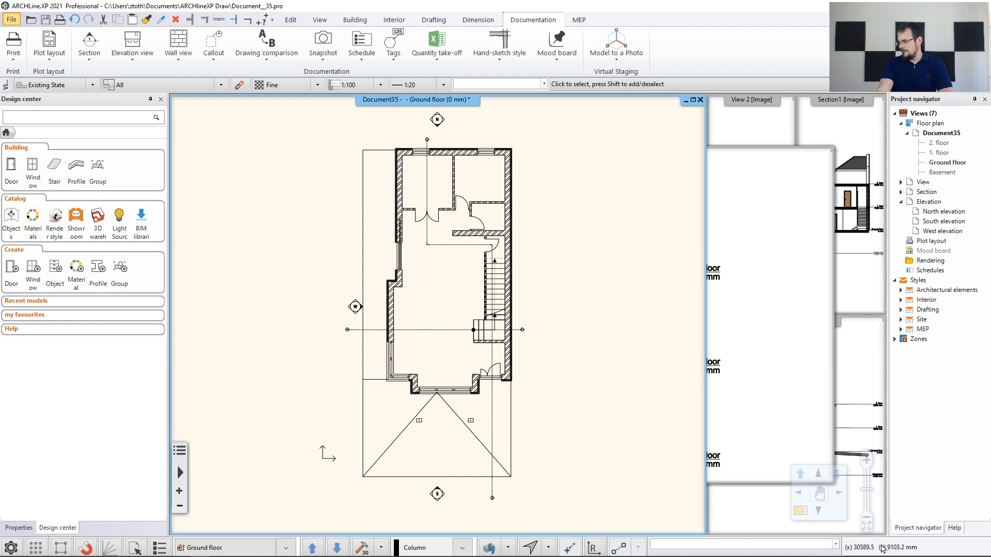
{"action": "left_click", "coordinate": [800, 512]}
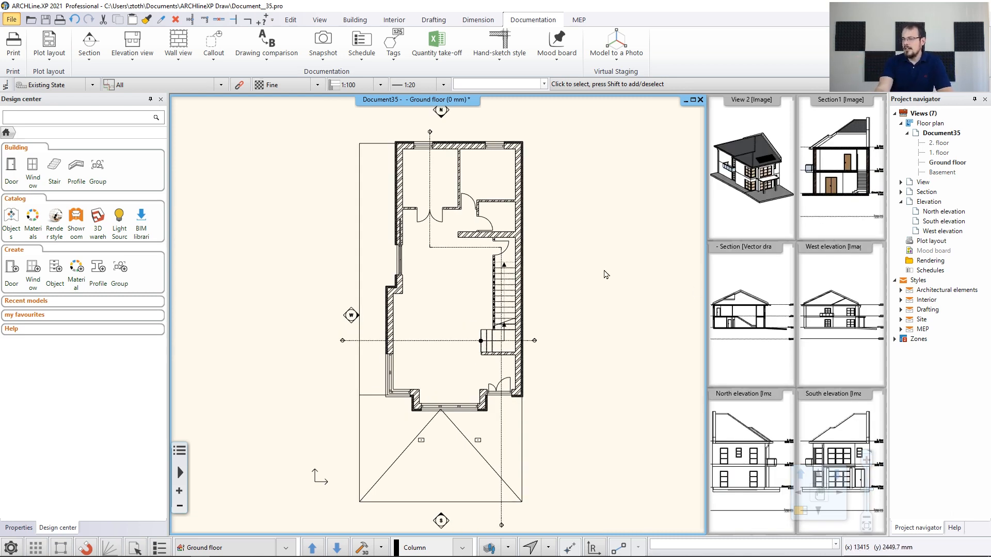
{"action": "middle_click_drag", "start_coordinate": [461, 181], "coordinate": [456, 198]}
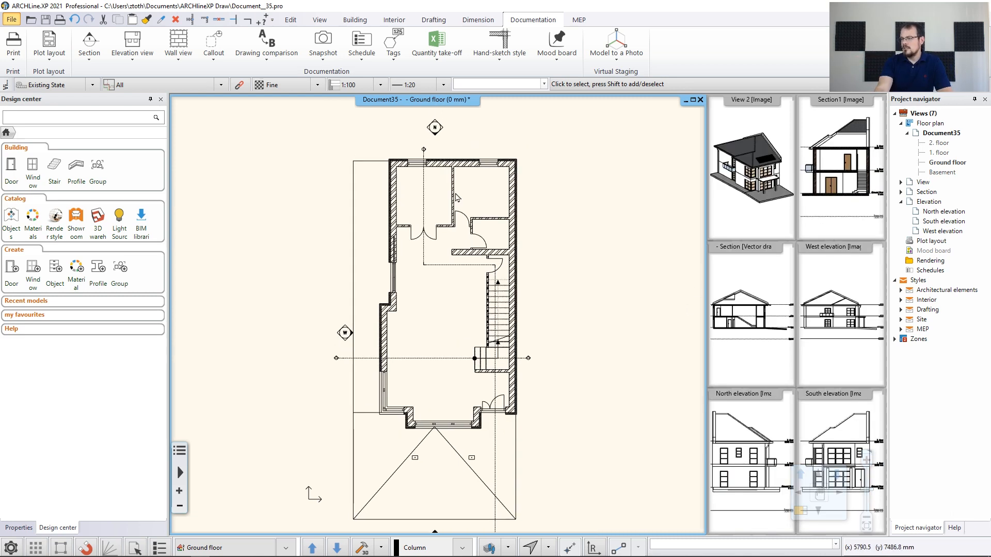
{"action": "left_click", "coordinate": [435, 128]}
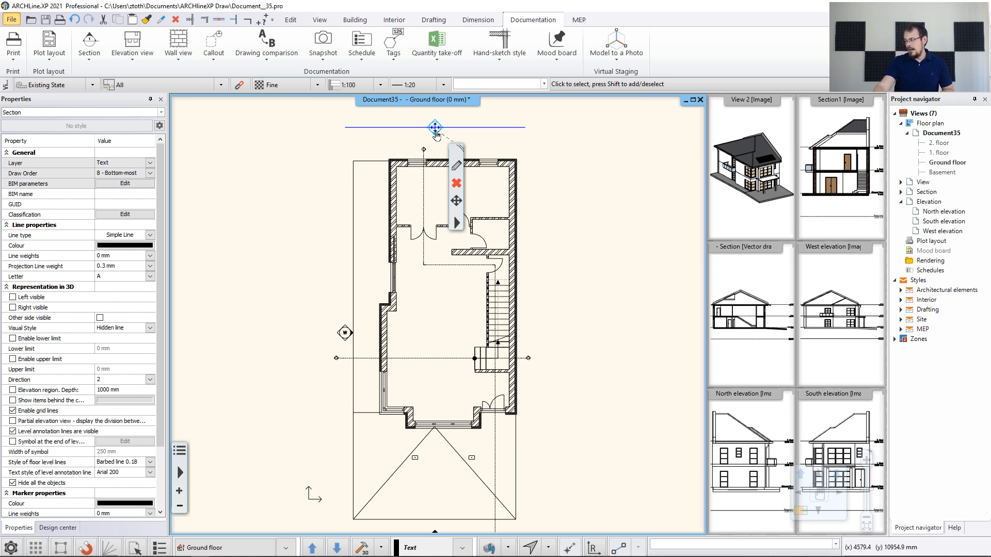
{"action": "left_click", "coordinate": [857, 274]}
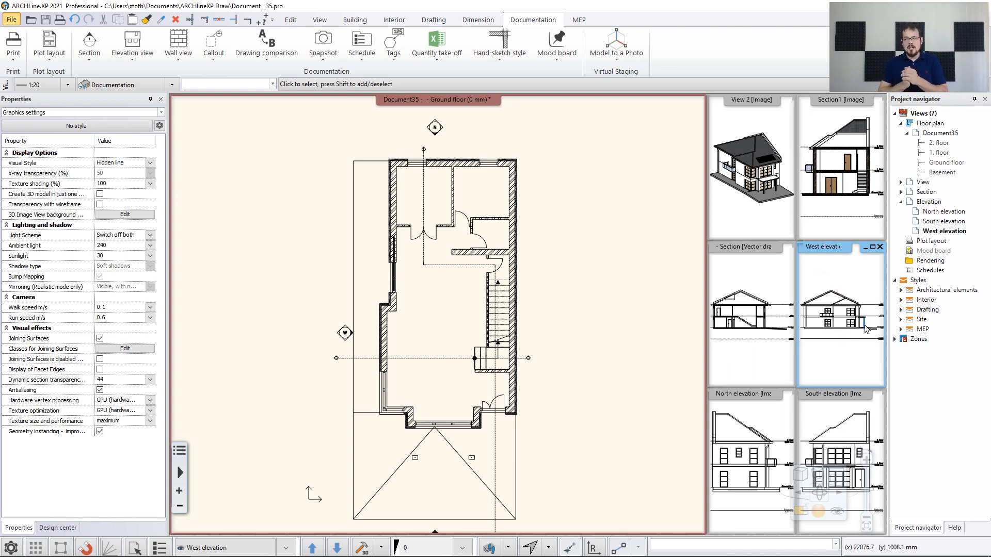
Set the west elevation's visual style to Consistent colour with wireframe and regenerate its elevation view
{"action": "left_click", "coordinate": [345, 334]}
{"action": "left_click", "coordinate": [345, 335]}
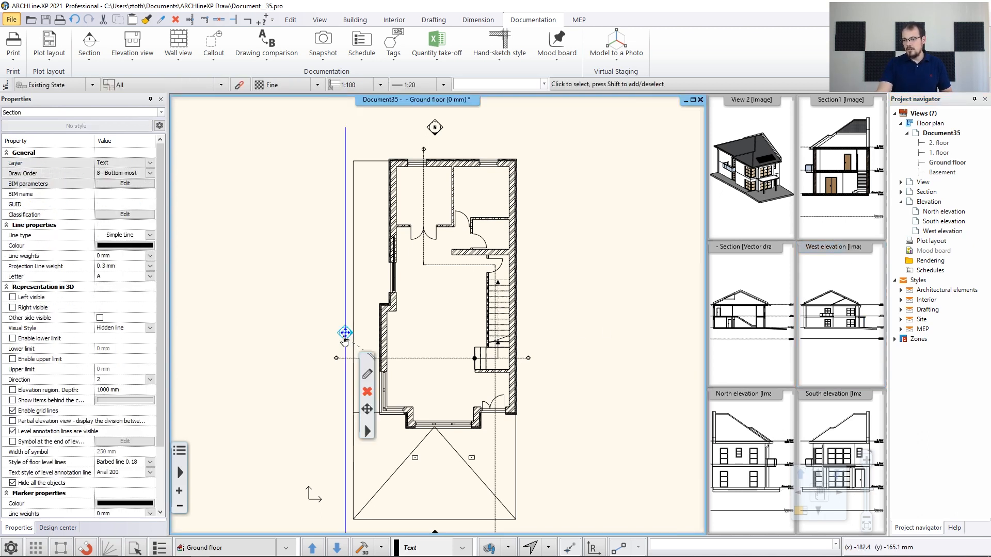
{"action": "left_click", "coordinate": [367, 375]}
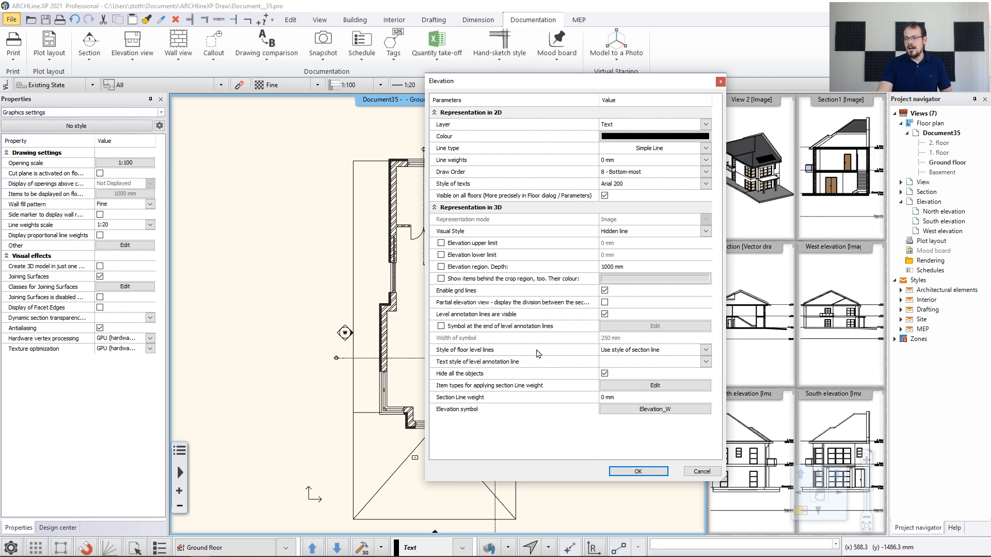
{"action": "left_click", "coordinate": [620, 236]}
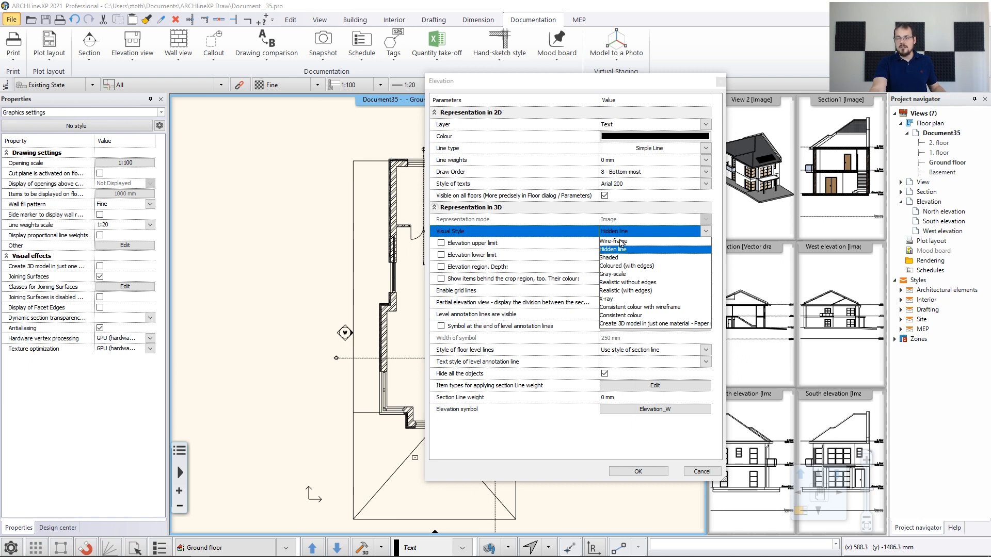
{"action": "left_click", "coordinate": [651, 308]}
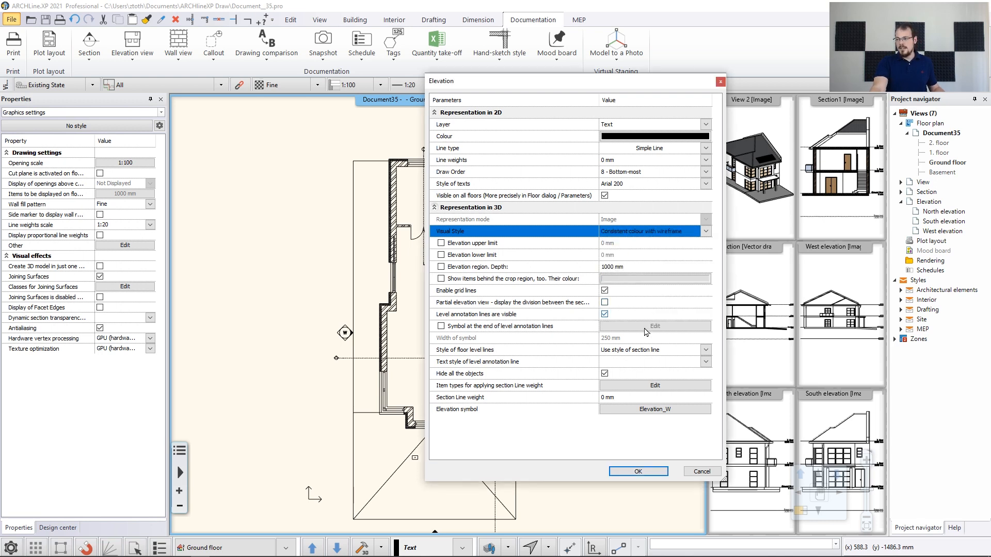
{"action": "left_click", "coordinate": [642, 472]}
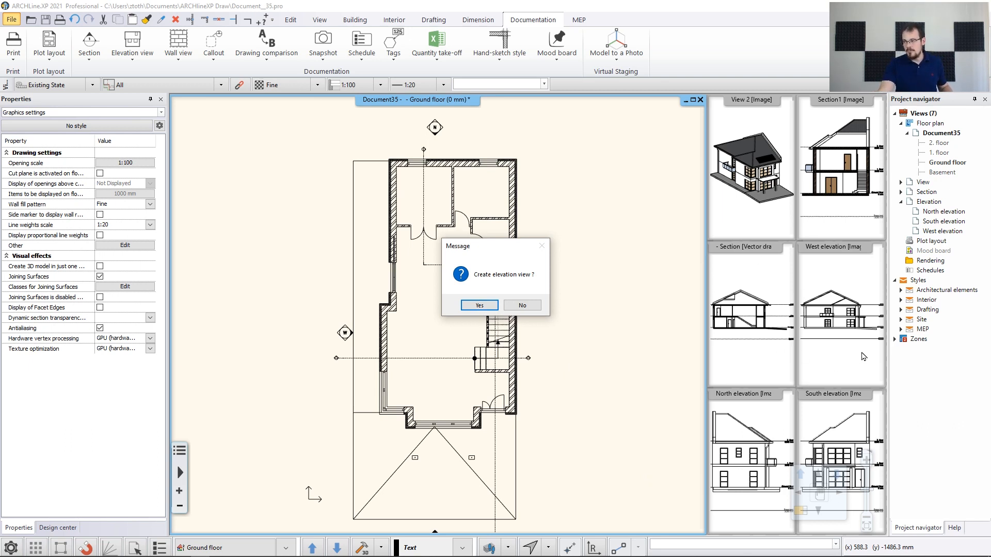
{"action": "left_click", "coordinate": [472, 307]}
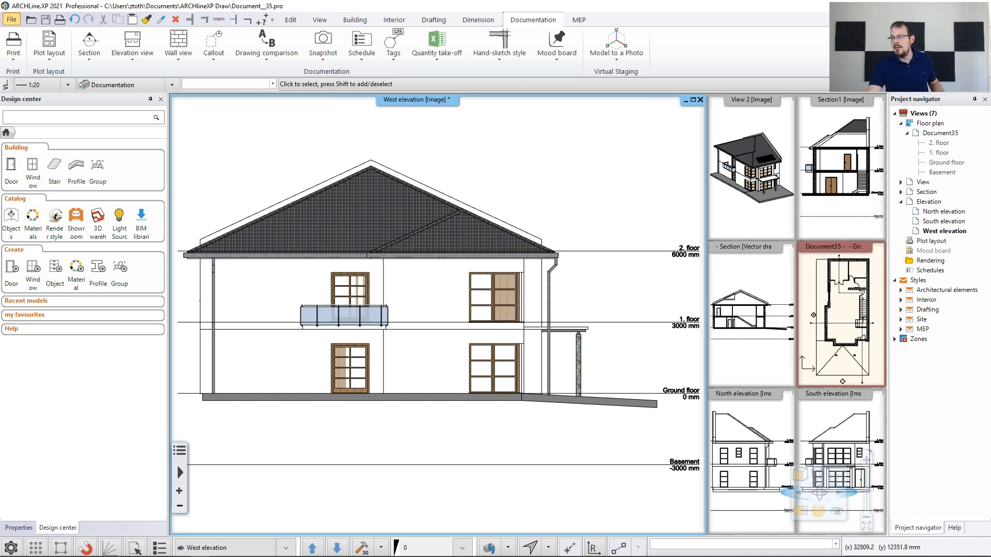
Turn on shadows in the west elevation view
{"action": "left_click", "coordinate": [319, 19]}
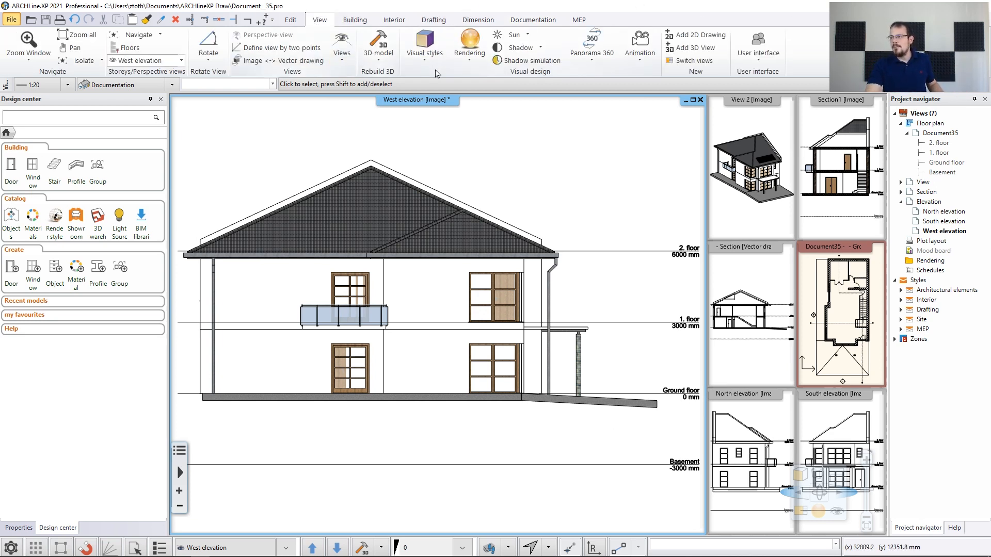
{"action": "left_click", "coordinate": [534, 49]}
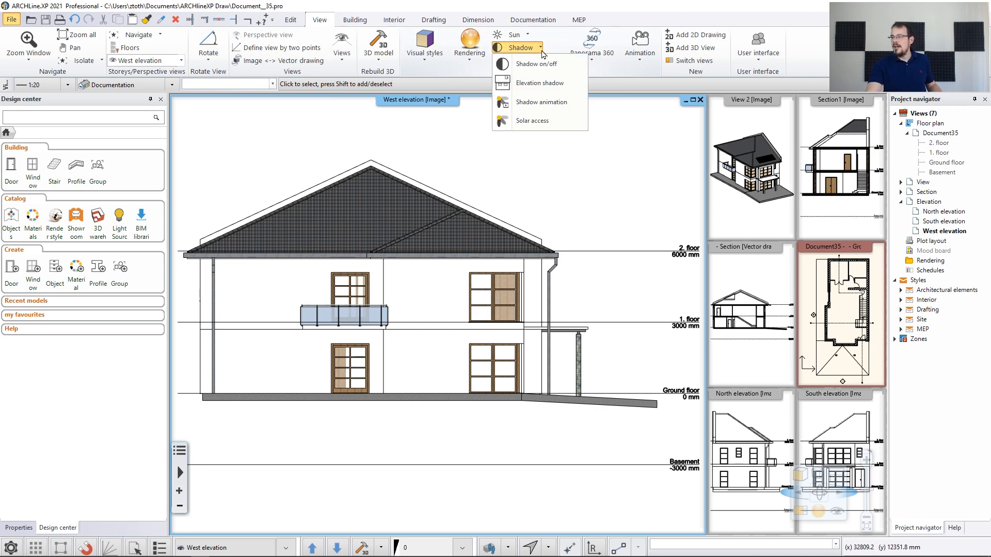
{"action": "left_click", "coordinate": [548, 69]}
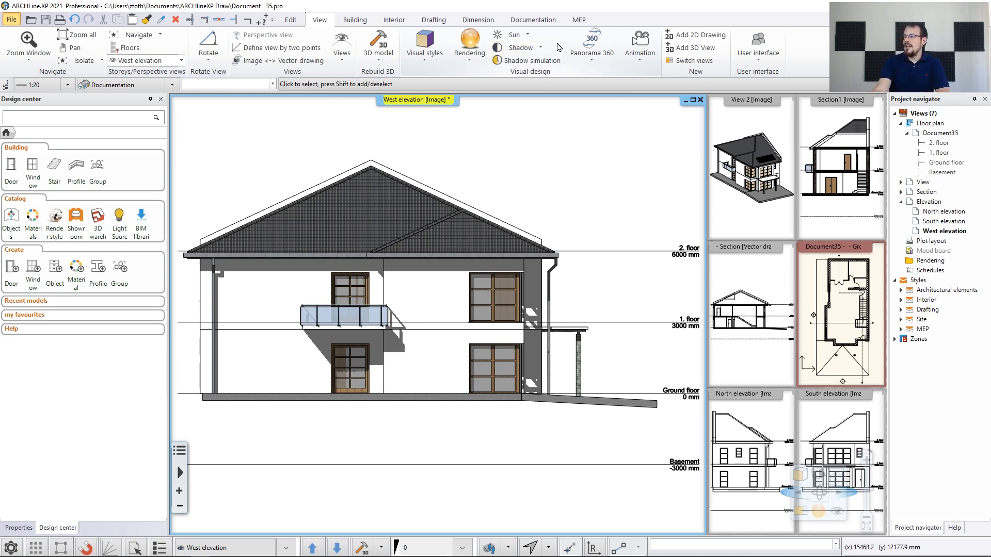
Simulate the west elevation's shadows with the date set to 02 August and the time to 16:00, and accept
{"action": "left_click", "coordinate": [530, 62]}
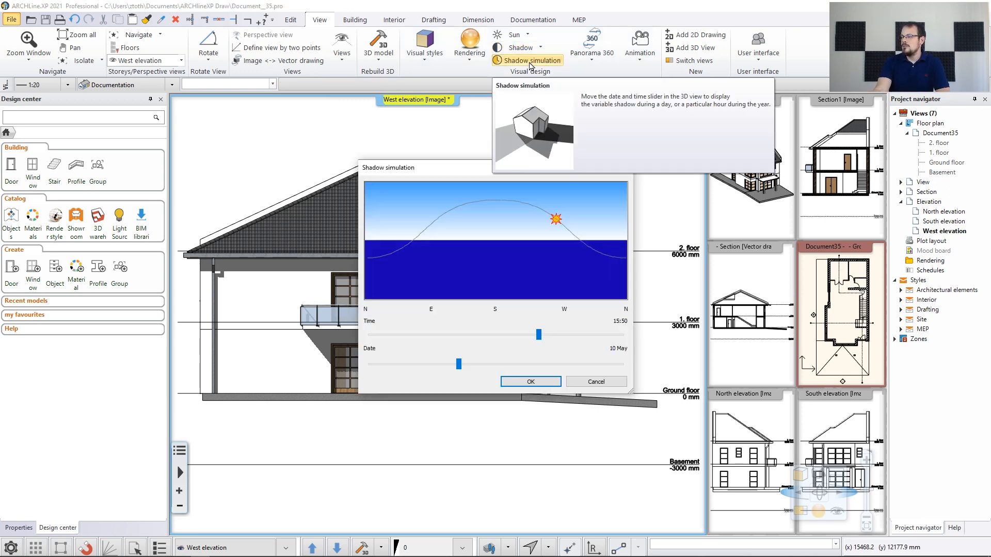
{"action": "left_click_drag", "start_coordinate": [558, 168], "coordinate": [754, 112]}
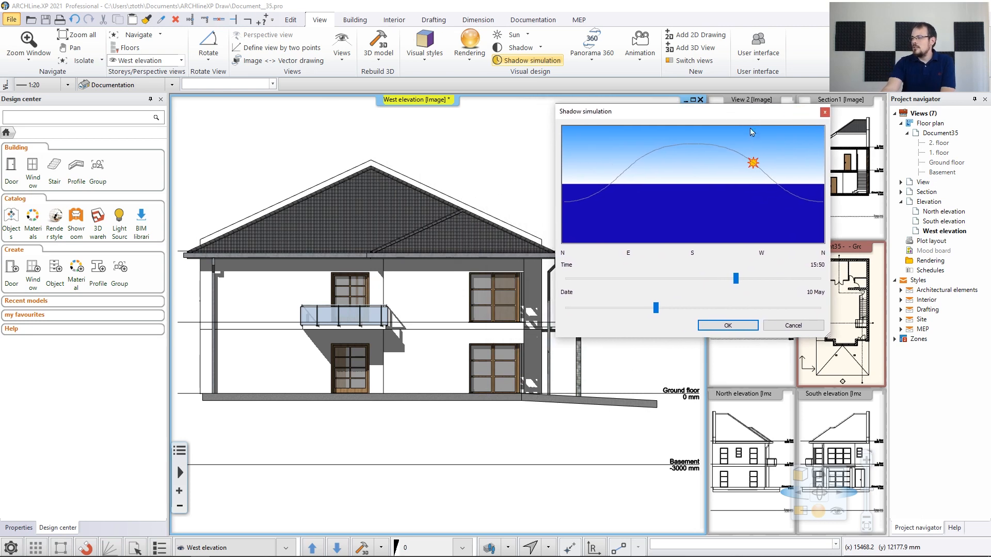
{"action": "mouse_move", "coordinate": [753, 167]}
{"action": "left_mouse_down"}
{"action": "mouse_move", "coordinate": [744, 154]}
{"action": "mouse_move", "coordinate": [658, 152]}
{"action": "mouse_move", "coordinate": [734, 165]}
{"action": "left_mouse_up"}
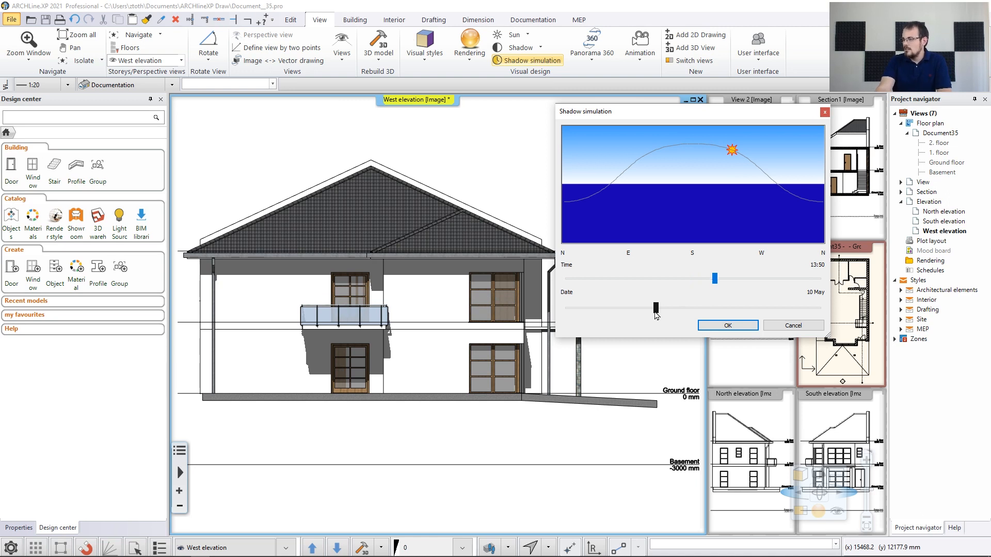
{"action": "left_click_drag", "start_coordinate": [658, 311], "coordinate": [739, 272]}
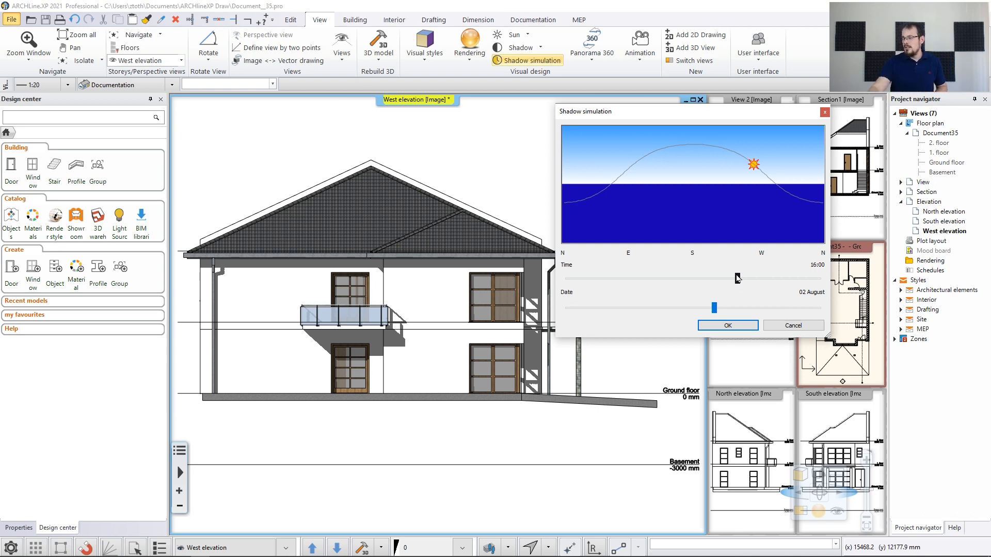
{"action": "left_click", "coordinate": [727, 325]}
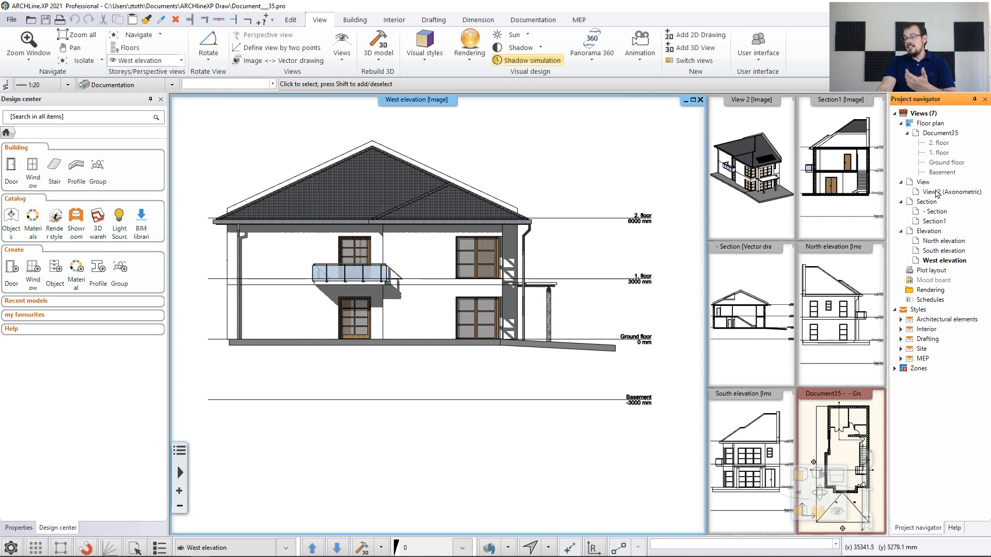
Make the ground floor plan the main tiled view and delete the Basement level from the project's floors
{"action": "left_click", "coordinate": [825, 433]}
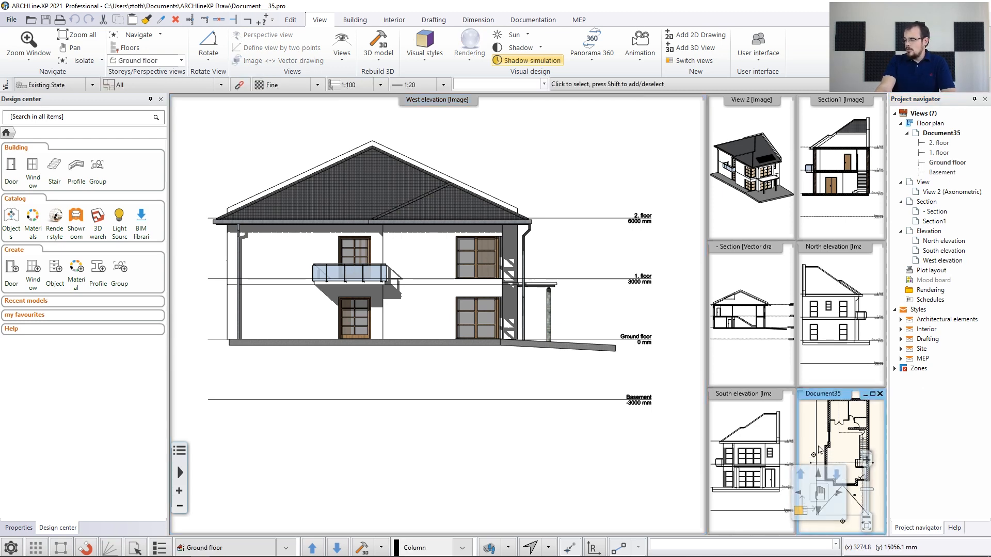
{"action": "left_click", "coordinate": [800, 512]}
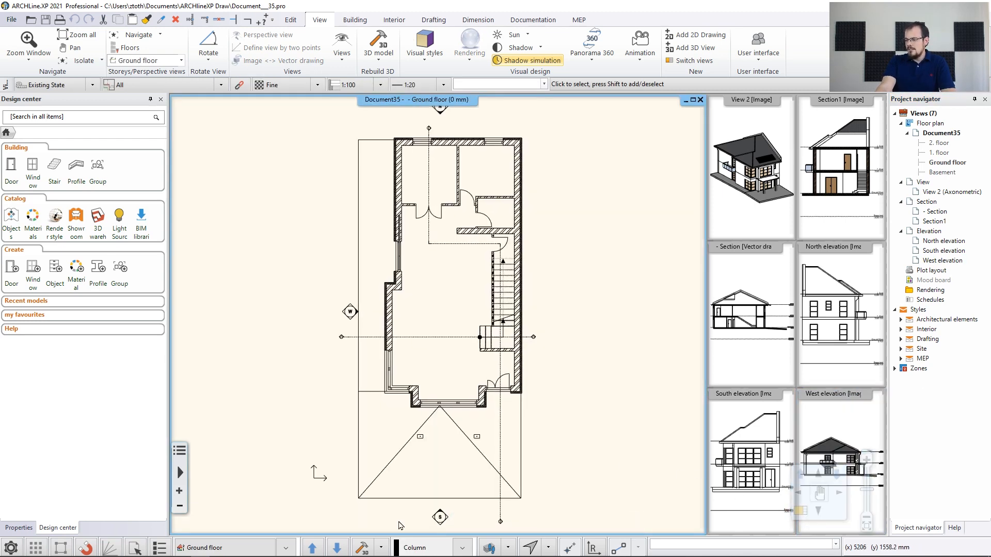
{"action": "left_click", "coordinate": [243, 547]}
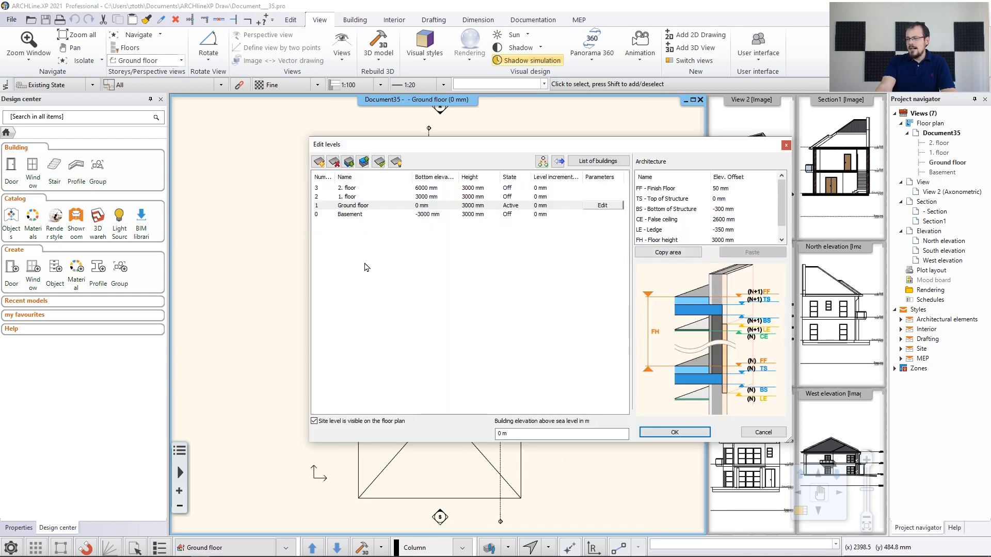
{"action": "left_click", "coordinate": [336, 215]}
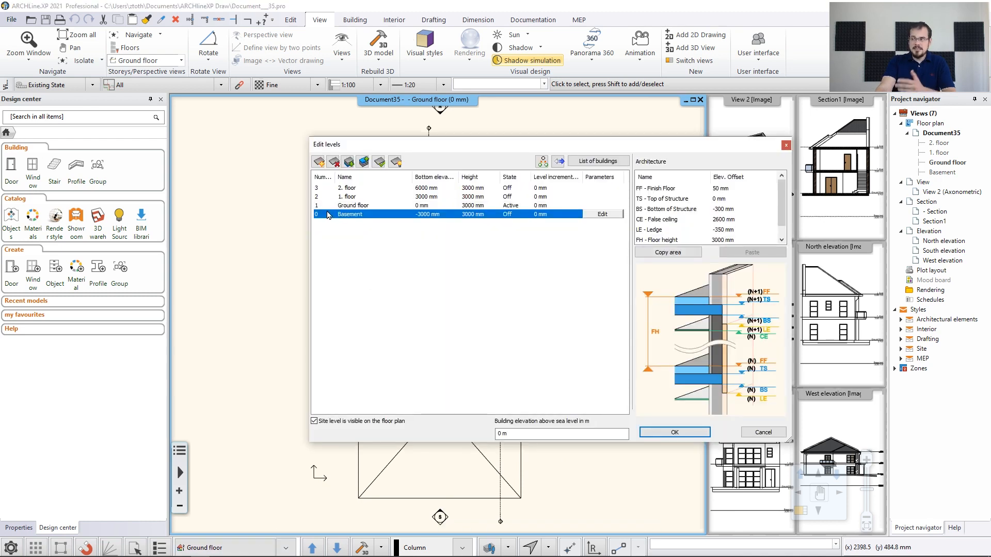
{"action": "left_click", "coordinate": [334, 163]}
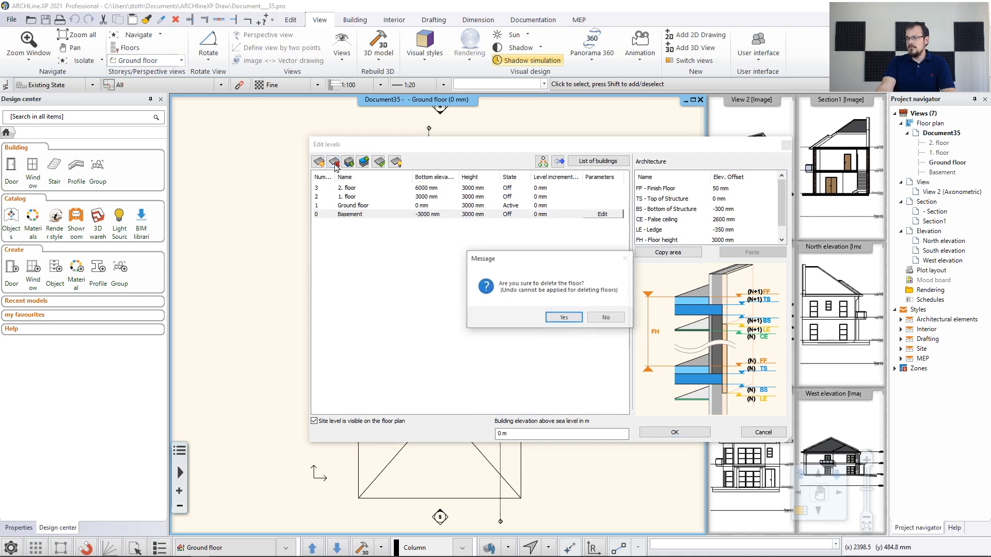
{"action": "left_click", "coordinate": [564, 317]}
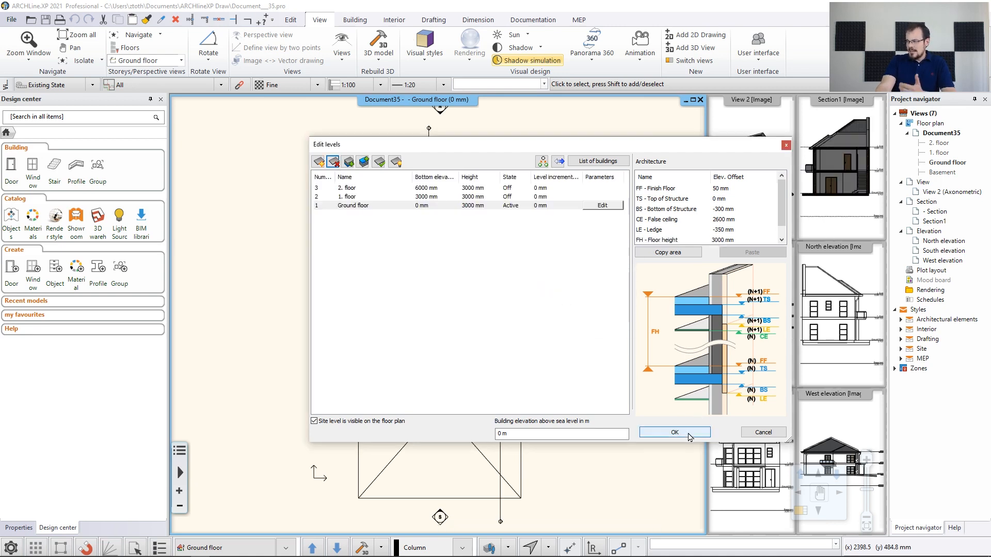
{"action": "left_click", "coordinate": [688, 435]}
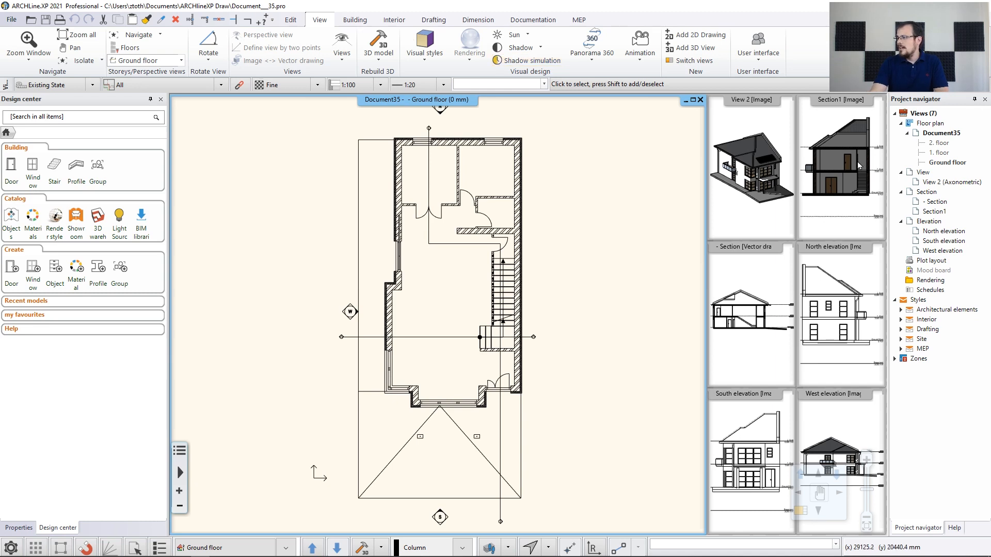
Delete the leftover basement level line and its annotation below the building in the Section1 view
{"action": "left_click", "coordinate": [822, 193]}
{"action": "left_click", "coordinate": [822, 182]}
{"action": "middle_click_drag", "start_coordinate": [863, 207], "coordinate": [865, 178]}
{"action": "left_click", "coordinate": [865, 179]}
{"action": "left_click_drag", "start_coordinate": [811, 166], "coordinate": [881, 187]}
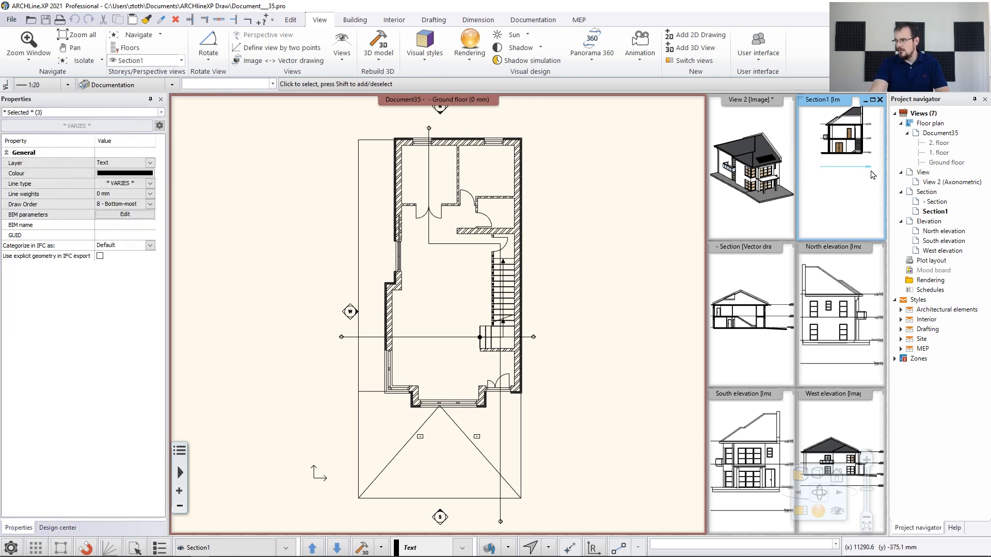
{"action": "key", "text": "Delete"}
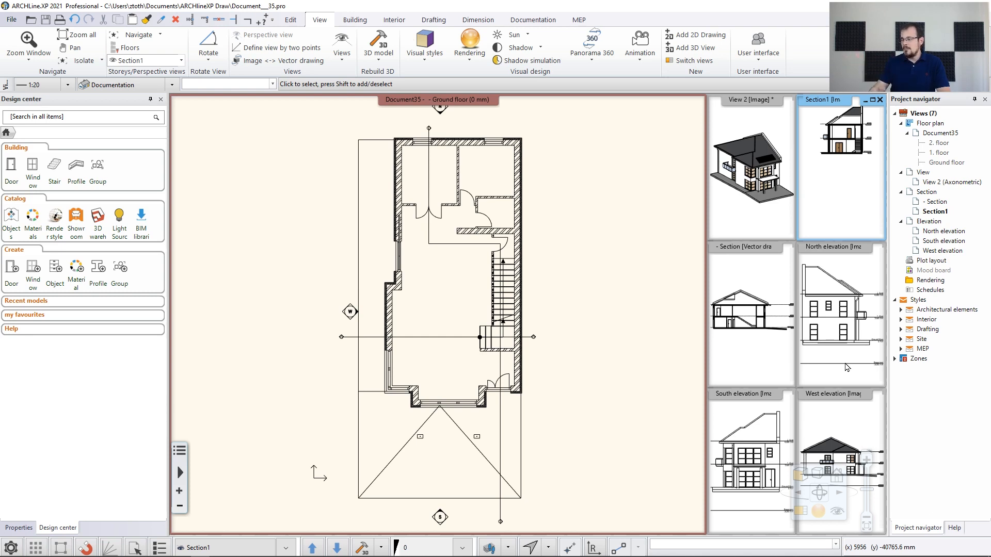
Delete the leftover basement level line and its annotation from the south elevation view
{"action": "left_click", "coordinate": [764, 418]}
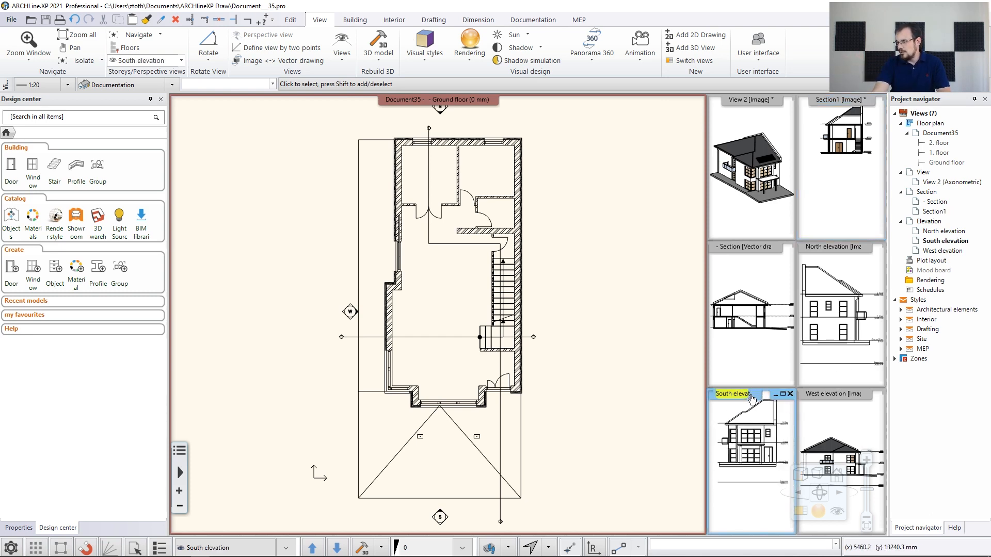
{"action": "left_click_drag", "start_coordinate": [719, 451], "coordinate": [779, 432]}
{"action": "key", "text": "Delete"}
{"action": "middle_click_drag", "start_coordinate": [758, 425], "coordinate": [760, 471]}
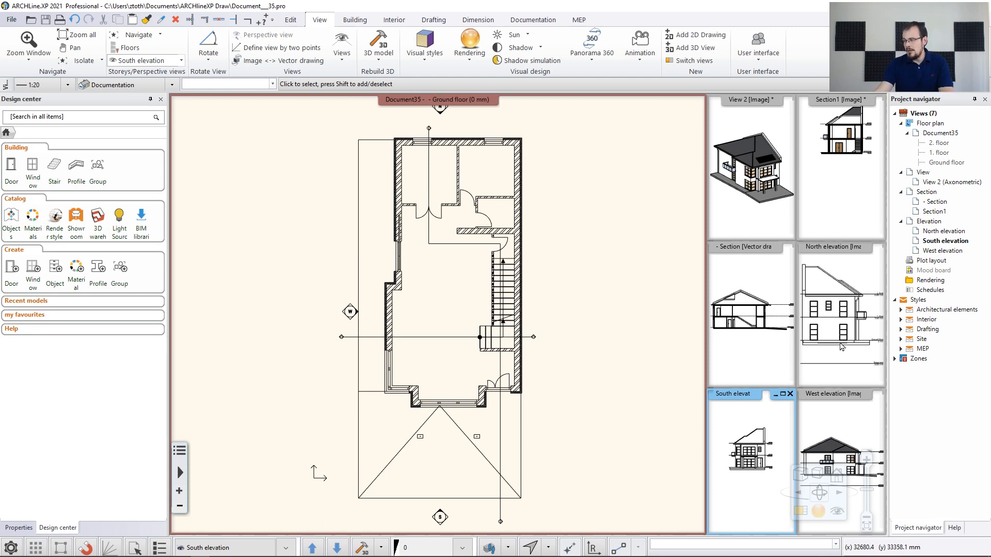
Locate the north elevation's marker on the floor plan, accept its existing elevation settings and regenerate the elevation view
{"action": "left_click", "coordinate": [836, 283]}
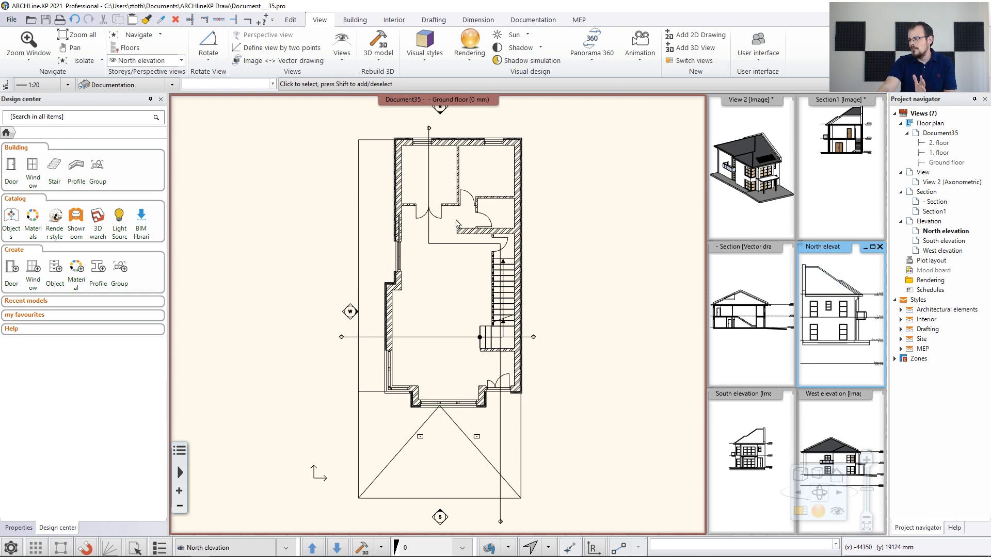
{"action": "right_click", "coordinate": [823, 251]}
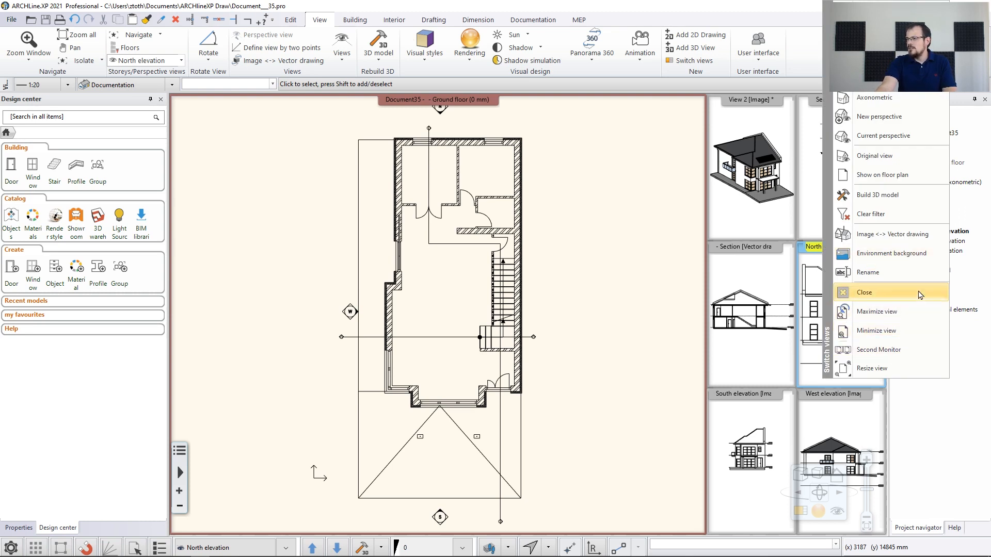
{"action": "left_click", "coordinate": [903, 175]}
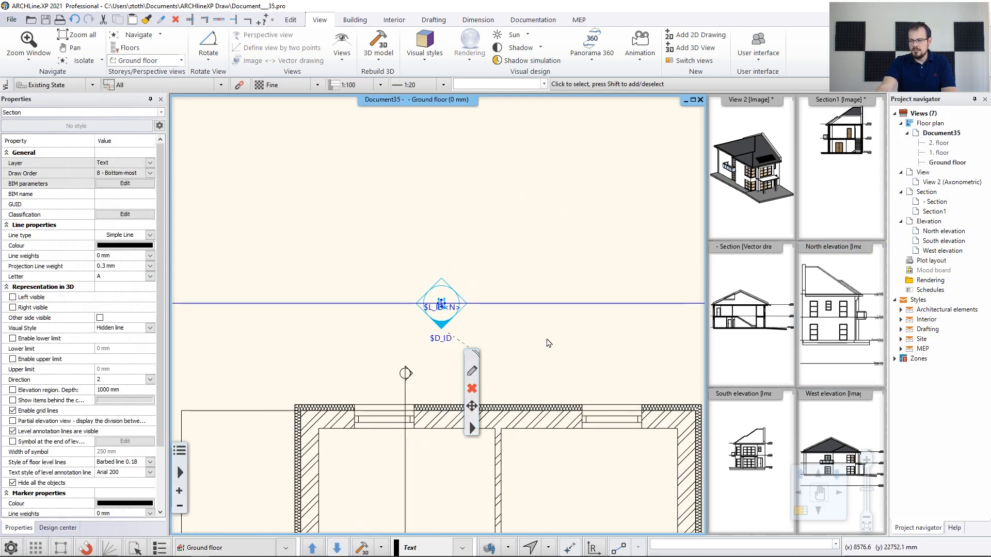
{"action": "left_click", "coordinate": [472, 371]}
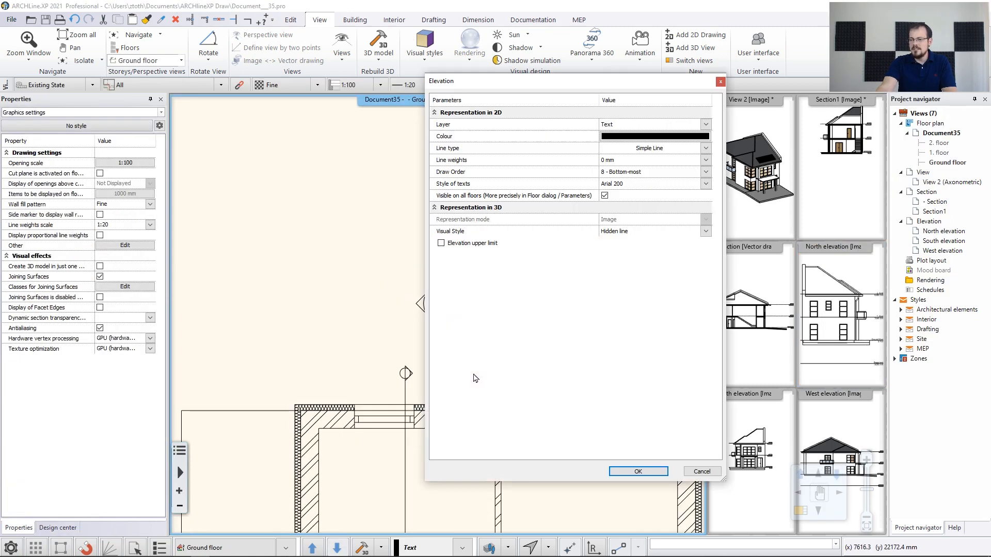
{"action": "left_click", "coordinate": [658, 475]}
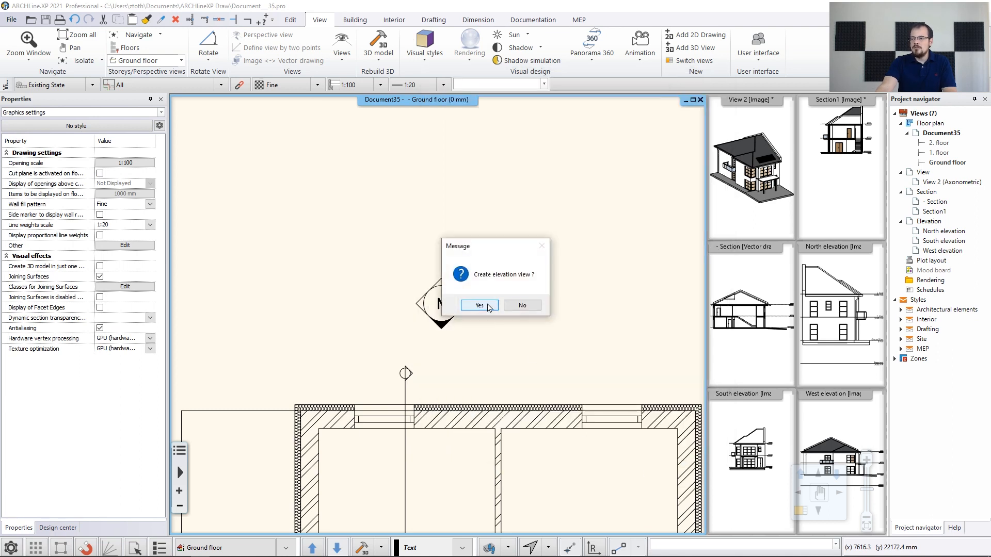
{"action": "left_click", "coordinate": [487, 307]}
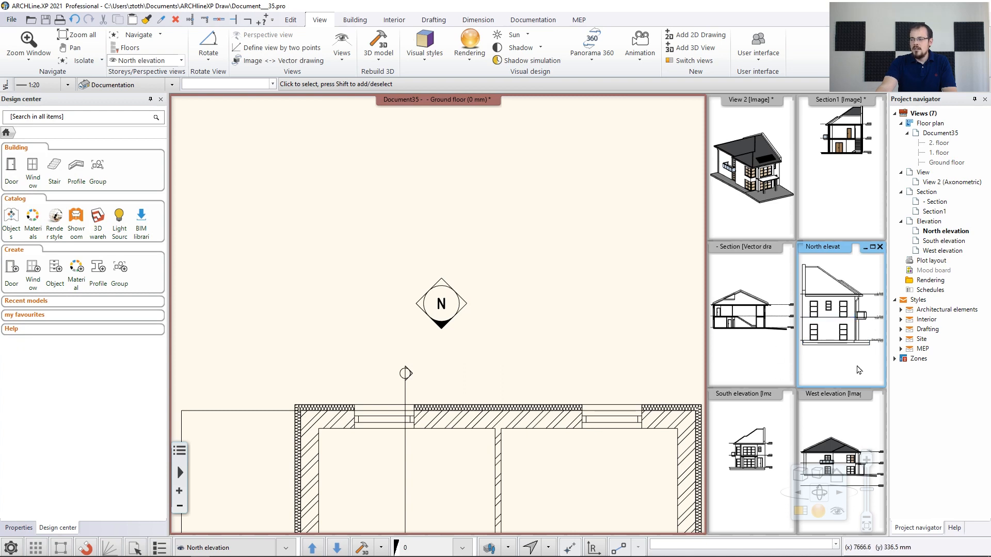
Locate the west elevation's marker on the floor plan, accept its existing elevation settings and regenerate the elevation view
{"action": "left_click", "coordinate": [853, 430]}
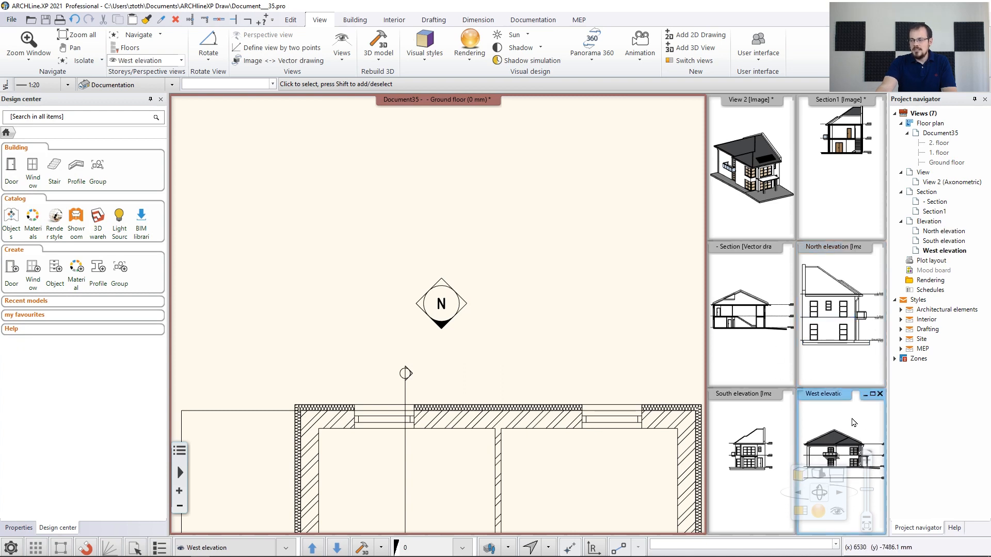
{"action": "right_click", "coordinate": [829, 399]}
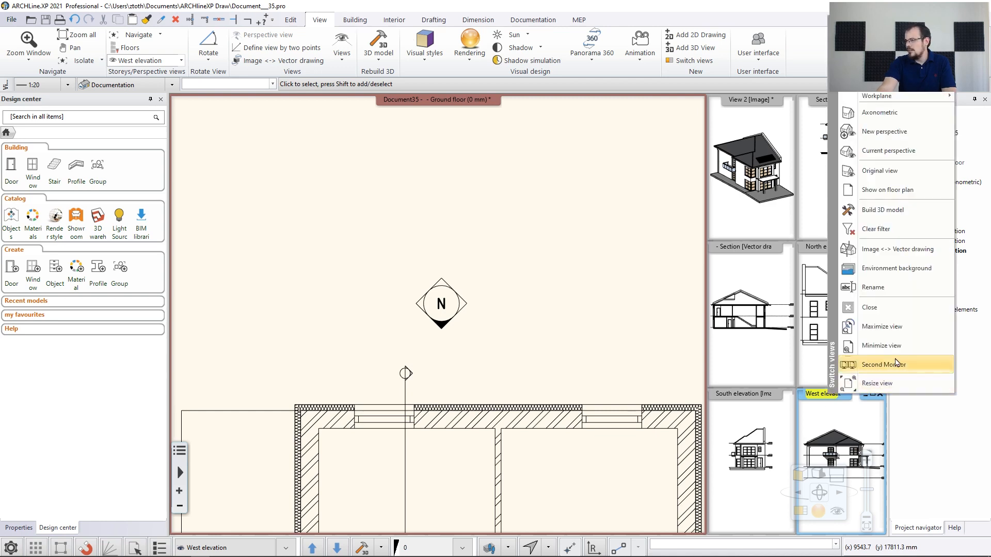
{"action": "left_click", "coordinate": [890, 190]}
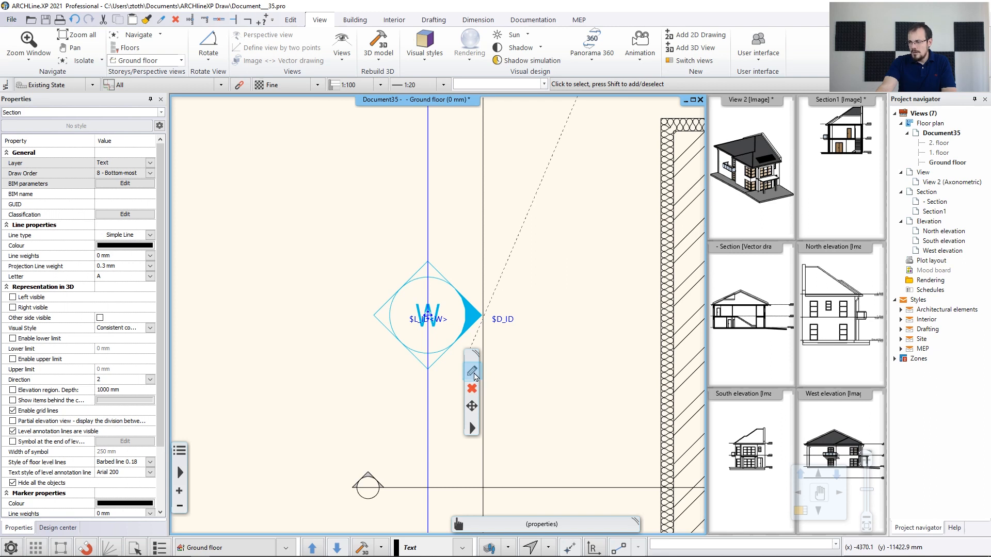
{"action": "left_click", "coordinate": [472, 371]}
{"action": "left_click", "coordinate": [622, 472]}
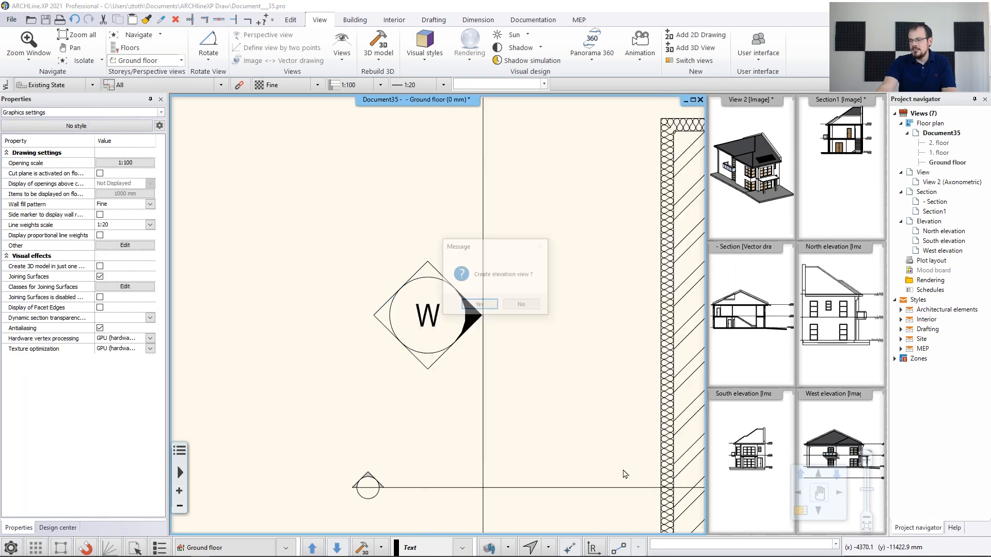
{"action": "left_click", "coordinate": [482, 308]}
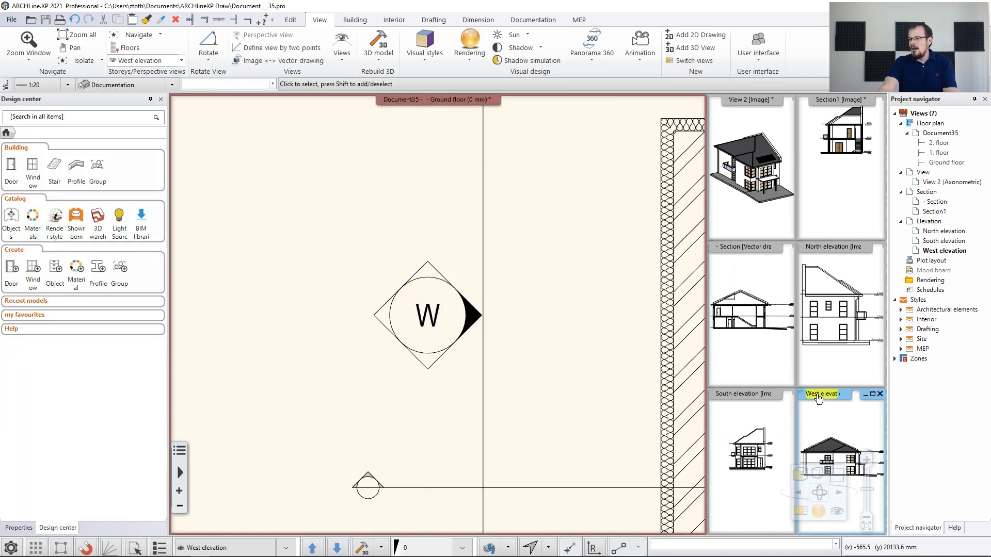
{"action": "scroll", "coordinate": [513, 291], "scroll_direction": "down", "scroll_amount": 4}
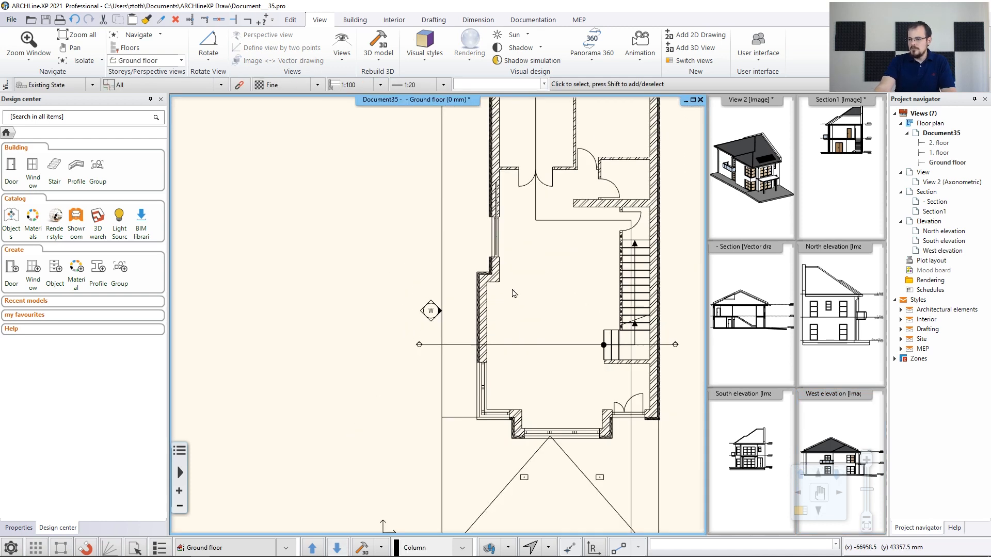
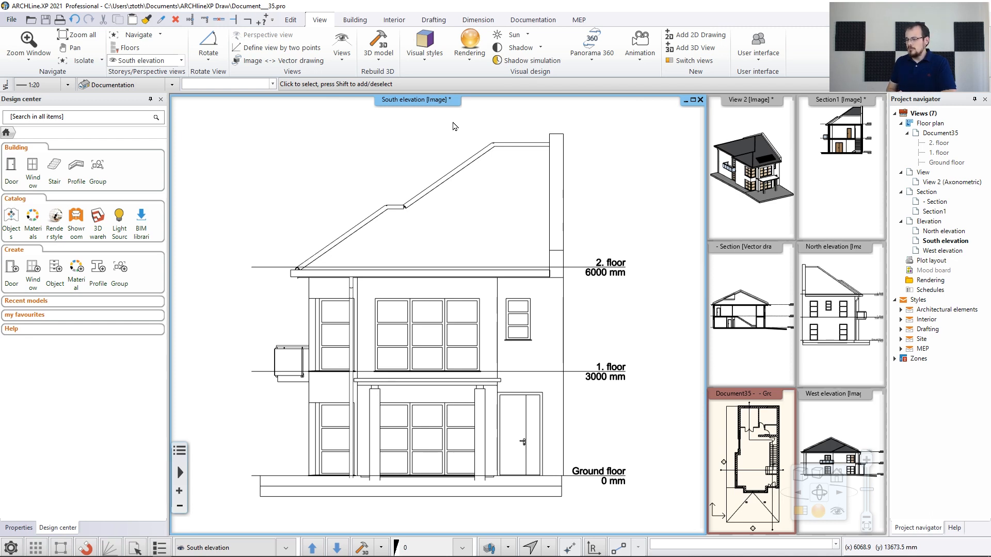
Convert the south elevation from an image to a vector drawing, and test selecting a first-floor wall in it
{"action": "right_click", "coordinate": [427, 103]}
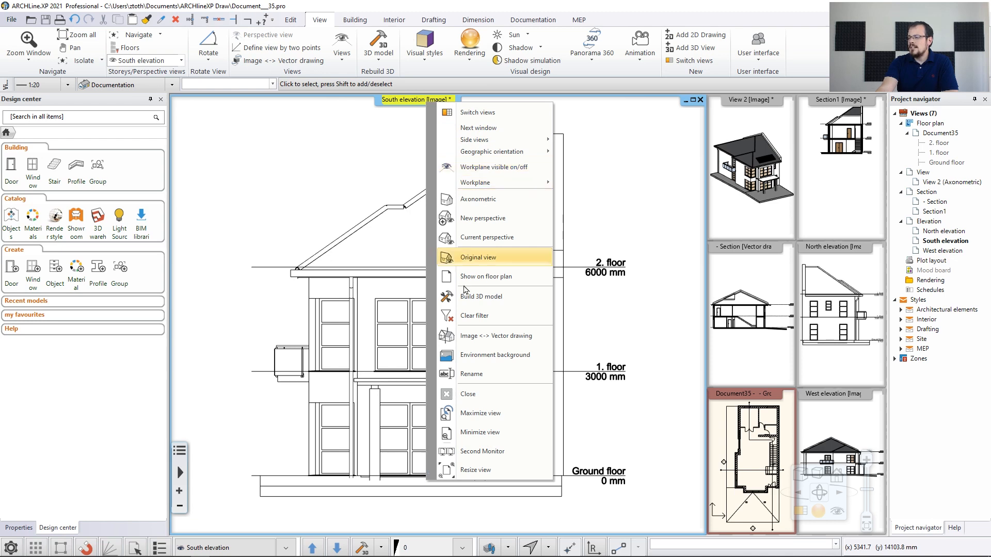
{"action": "left_click", "coordinate": [512, 341]}
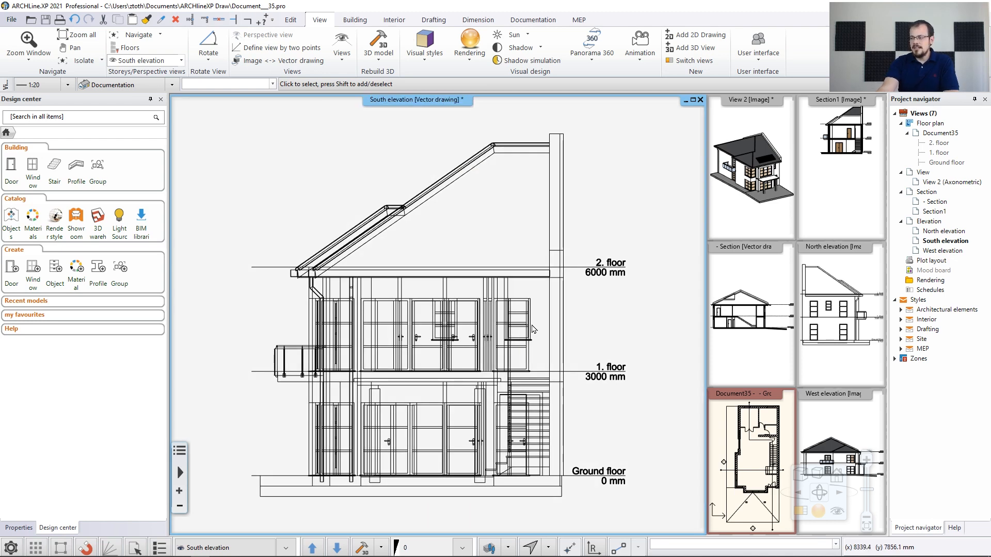
{"action": "left_click", "coordinate": [516, 327]}
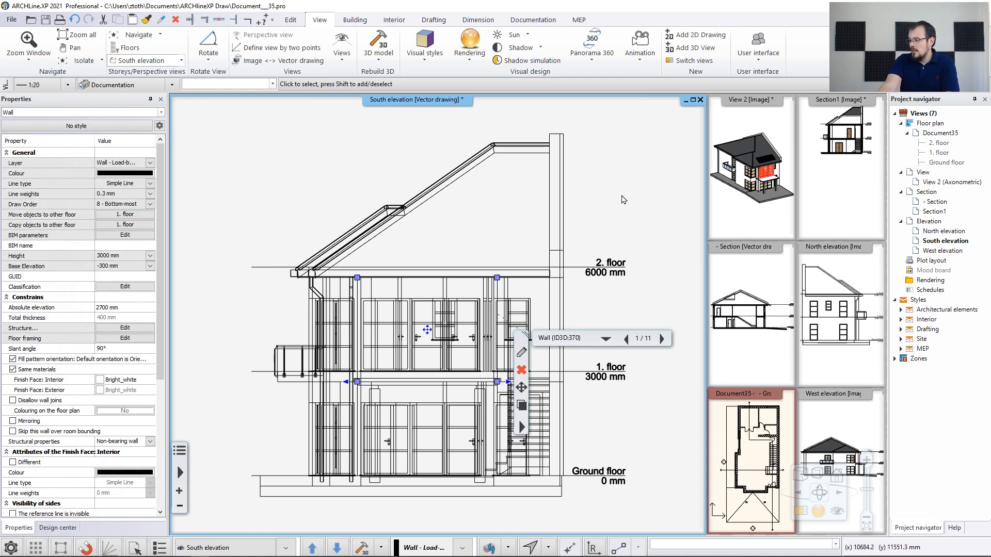
{"action": "left_click", "coordinate": [631, 191]}
{"action": "left_click", "coordinate": [574, 204]}
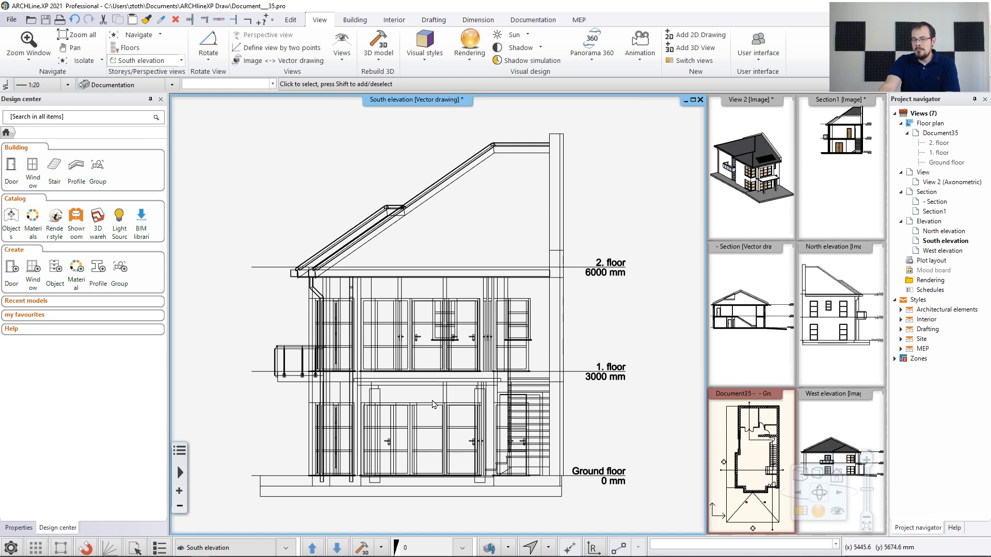
Remove the hidden lines from the vector south elevation and generate elevation shadows with contour lines and hatches
{"action": "left_click", "coordinate": [804, 474]}
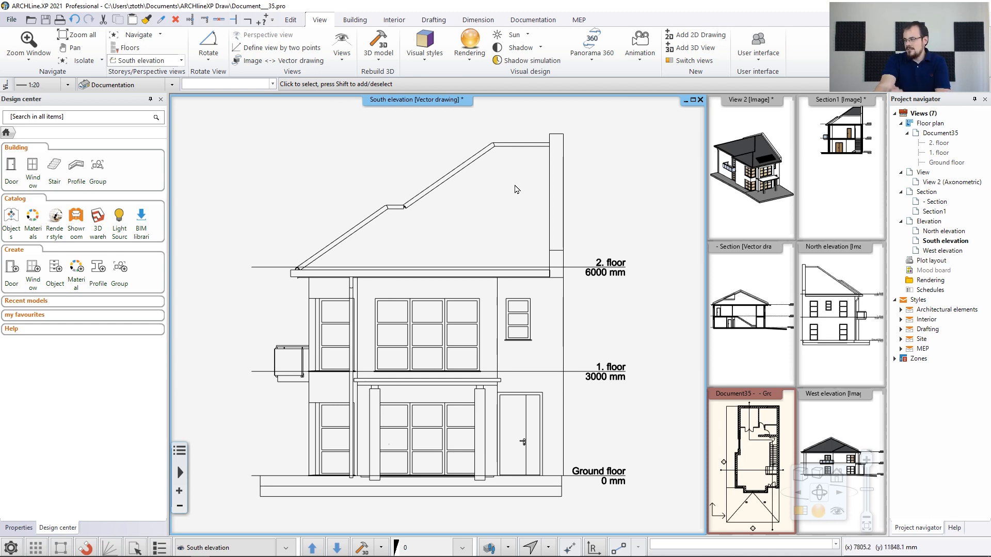
{"action": "left_click", "coordinate": [816, 476]}
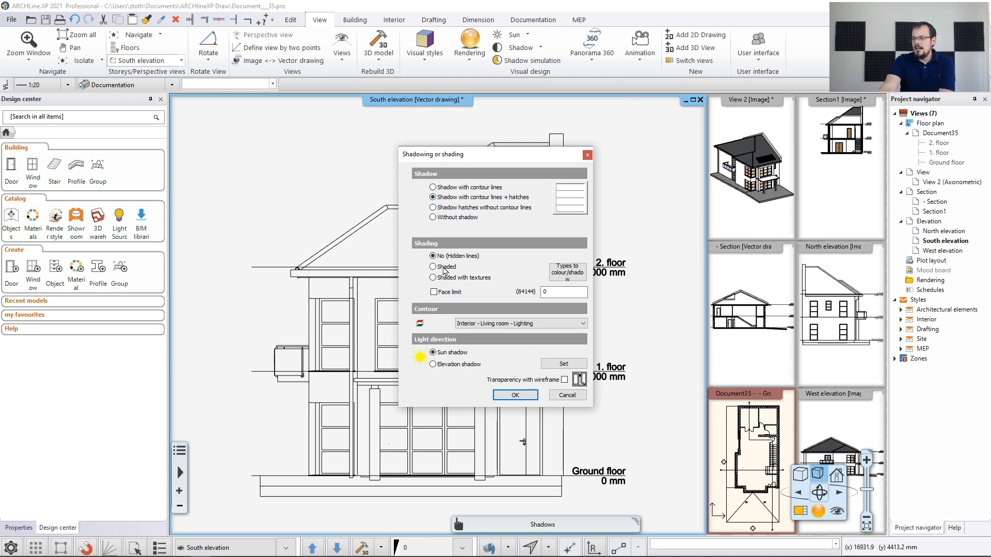
{"action": "left_click", "coordinate": [438, 364]}
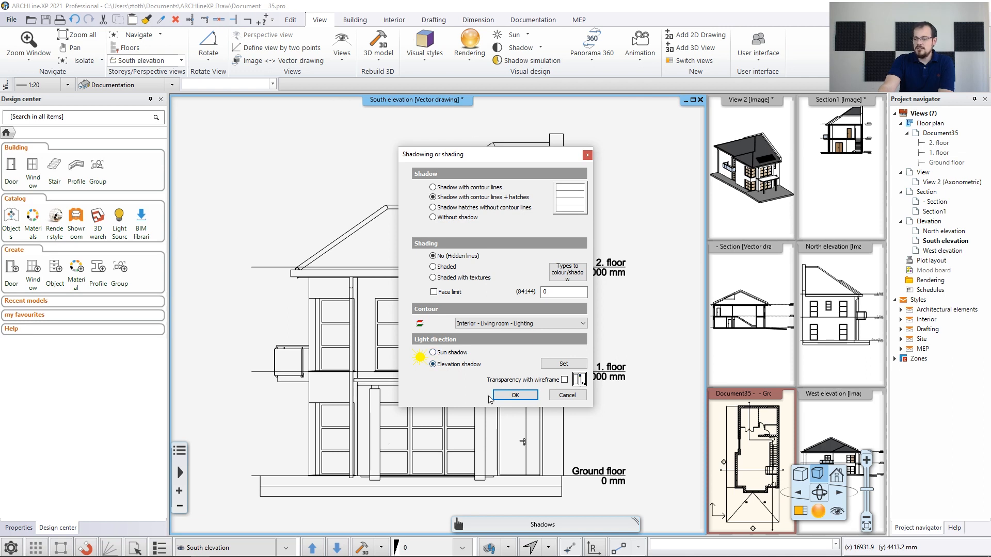
{"action": "left_click", "coordinate": [514, 395]}
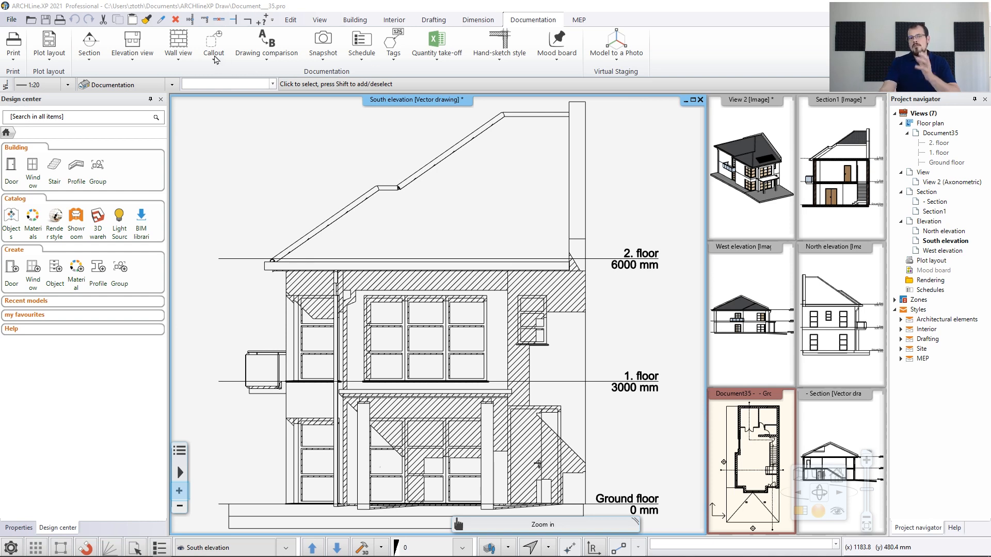
Make the vector-drawing section the main tiled view, framed on the first-floor slab's junction with the outer wall
{"action": "left_click", "coordinate": [821, 428]}
{"action": "left_click", "coordinate": [800, 510]}
{"action": "middle_click_drag", "start_coordinate": [185, 370], "coordinate": [378, 331]}
{"action": "scroll", "coordinate": [333, 336], "scroll_direction": "up", "scroll_amount": 2}
{"action": "scroll", "coordinate": [332, 334], "scroll_direction": "up", "scroll_amount": 2}
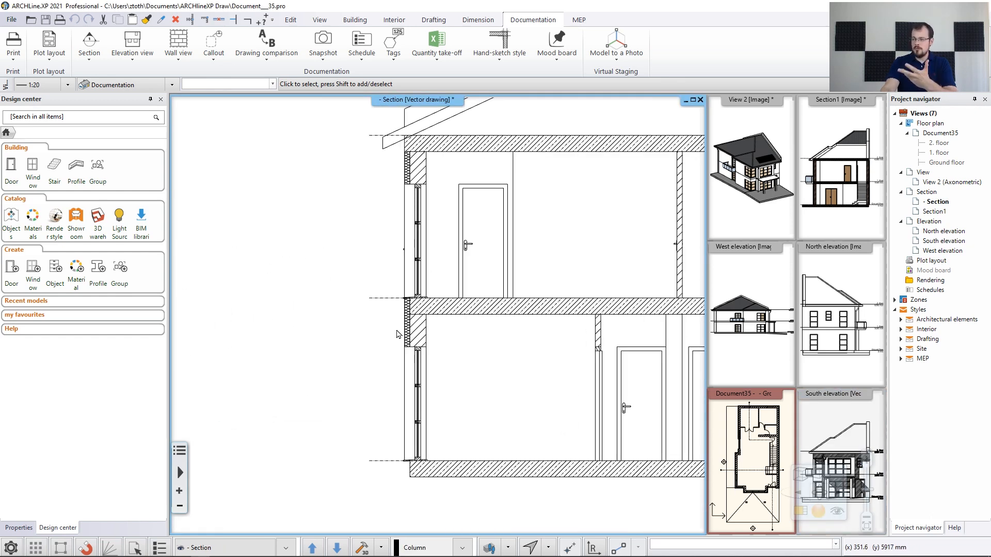
{"action": "scroll", "coordinate": [463, 330], "scroll_direction": "up", "scroll_amount": 3}
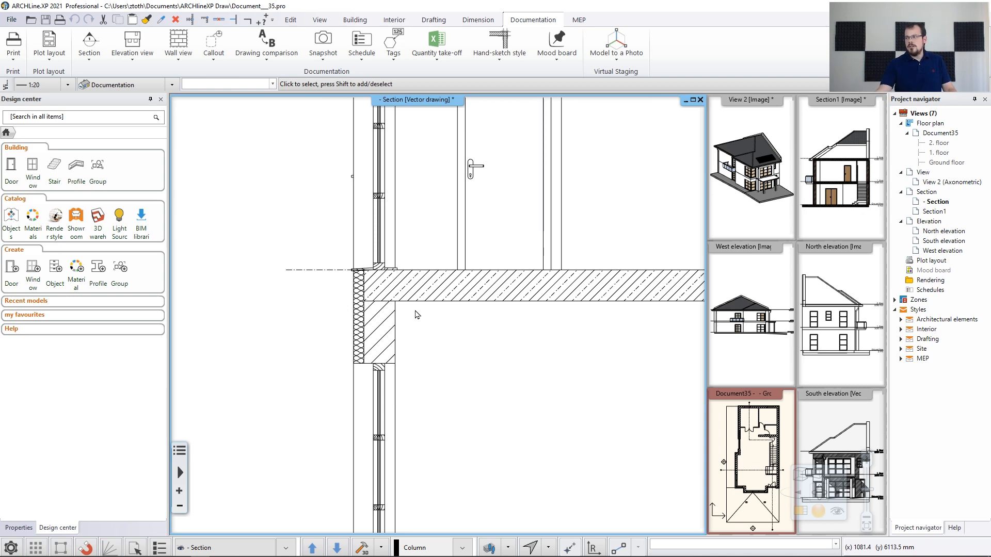
Set the callout layer to Text, inspect the Callout sign oval head symbol and accept the callout settings
{"action": "left_click", "coordinate": [224, 60]}
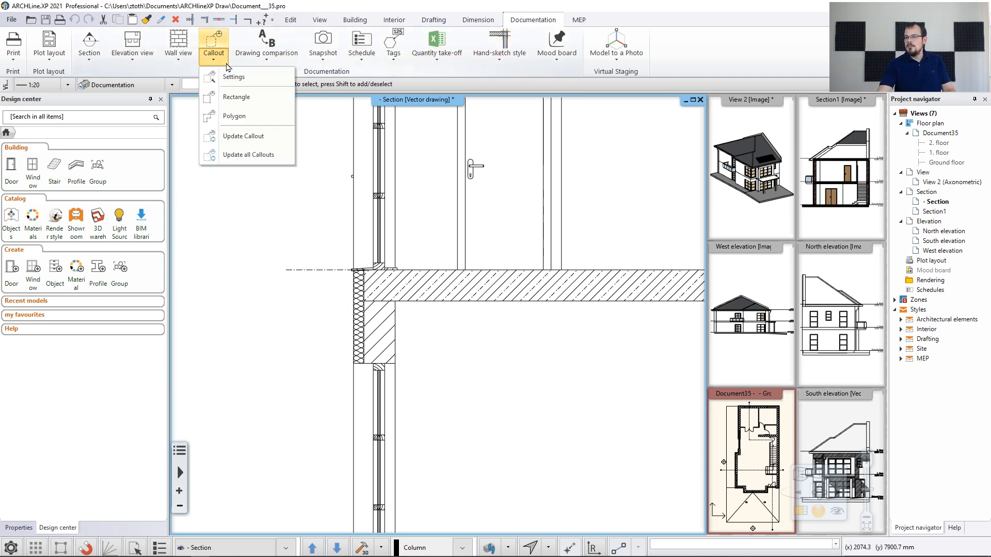
{"action": "left_click", "coordinate": [230, 84]}
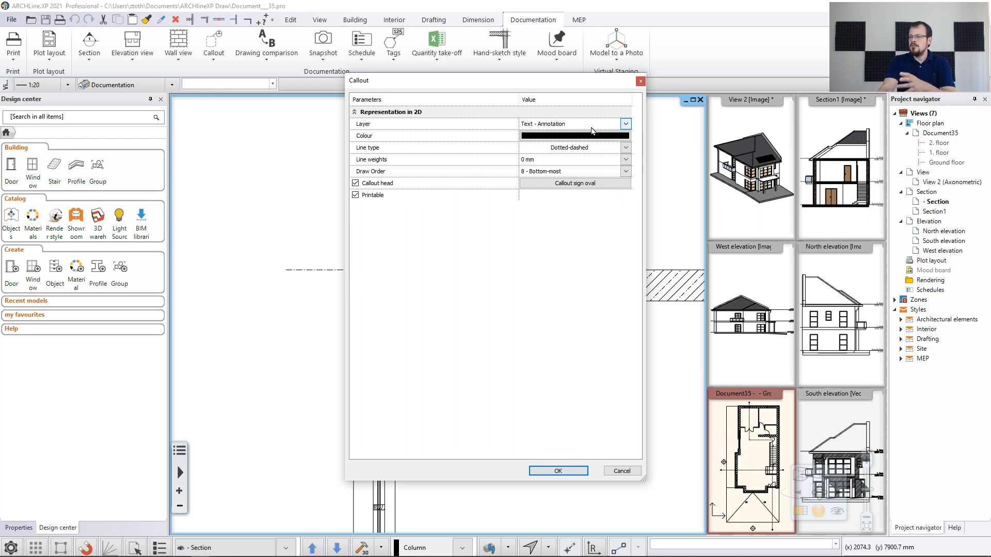
{"action": "left_click", "coordinate": [625, 125]}
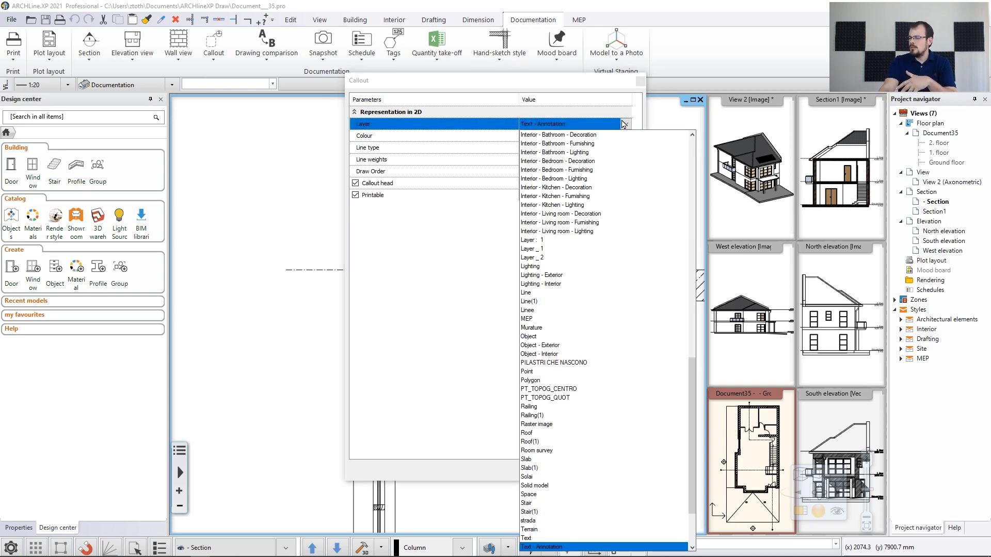
{"action": "left_click", "coordinate": [533, 538]}
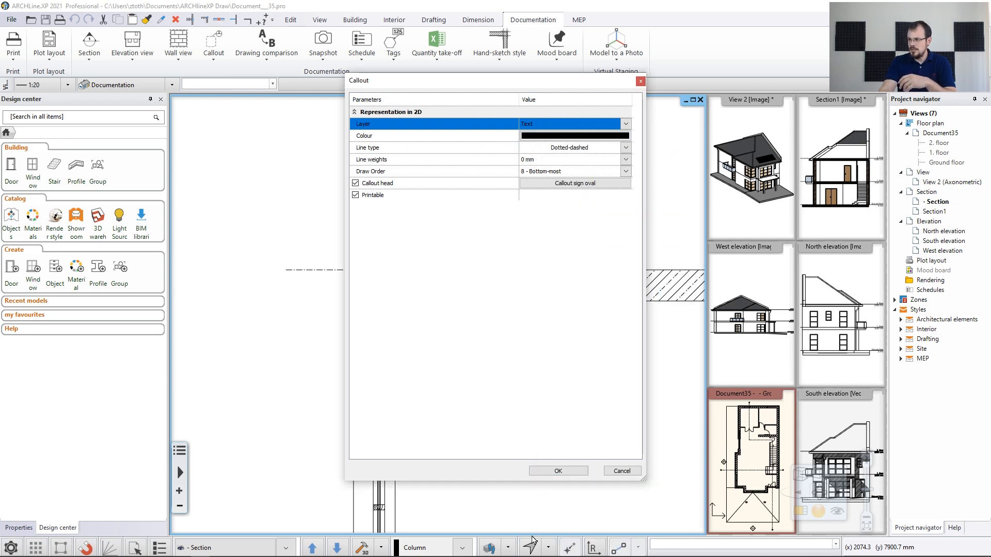
{"action": "left_click", "coordinate": [580, 184]}
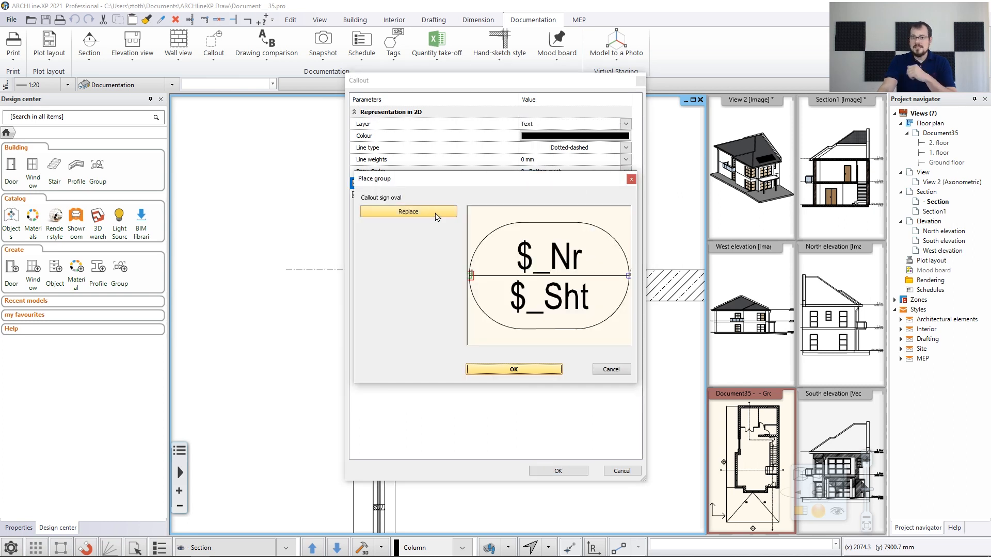
{"action": "left_click", "coordinate": [631, 180]}
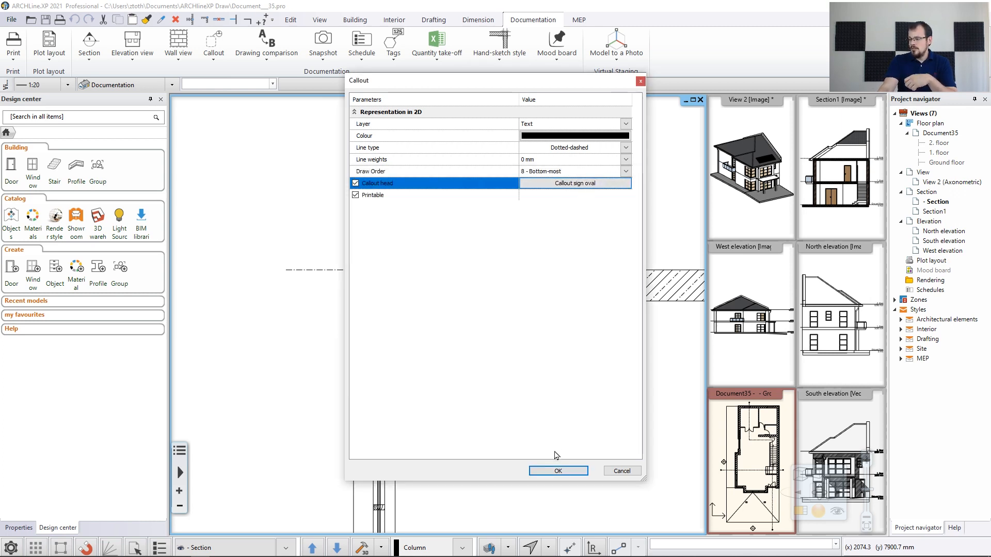
{"action": "left_click", "coordinate": [557, 471]}
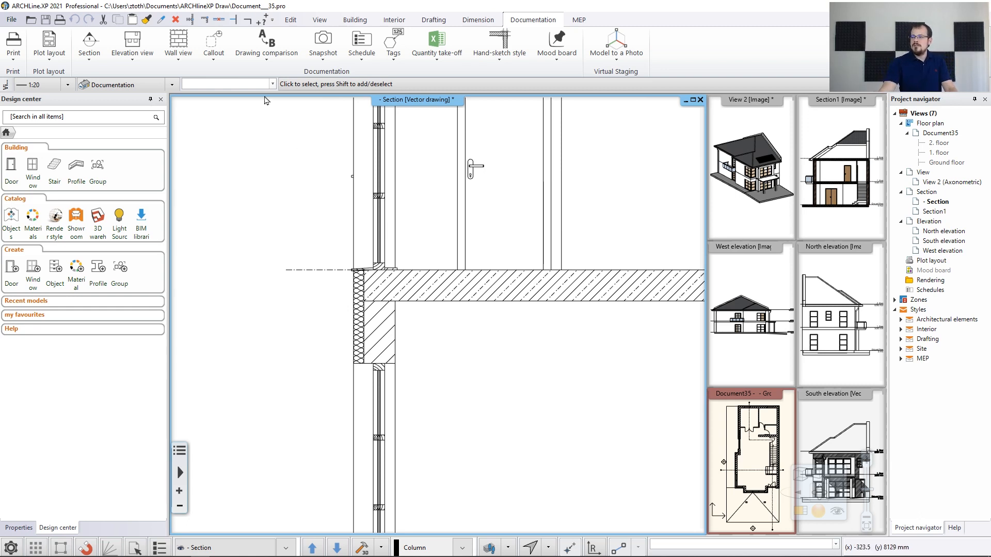
Create a rectangular callout around the first-floor slab's junction with the outer wall and place its tag above and outside the facade
{"action": "left_click", "coordinate": [214, 60]}
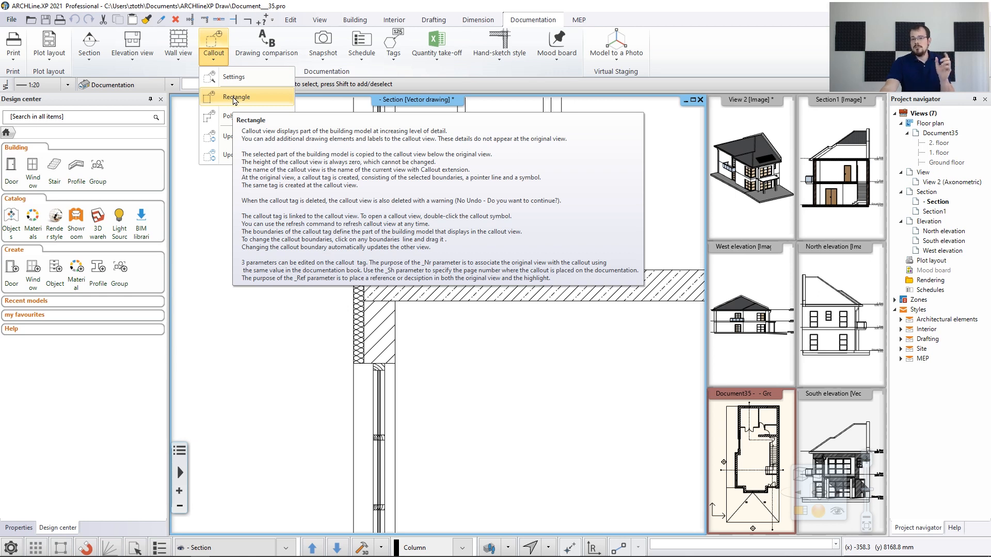
{"action": "left_click", "coordinate": [235, 97]}
{"action": "scroll", "coordinate": [351, 242], "scroll_direction": "up", "scroll_amount": 2}
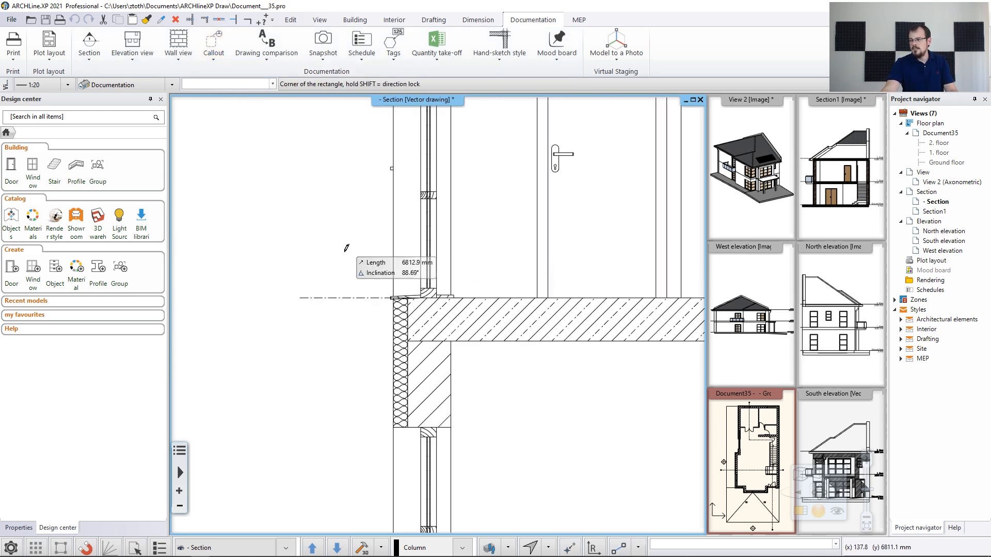
{"action": "left_click", "coordinate": [340, 229]}
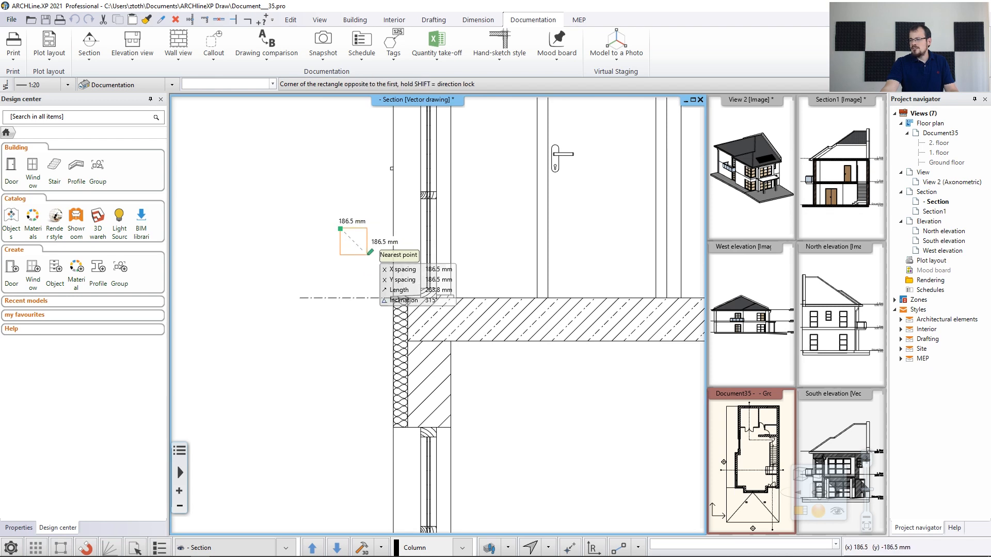
{"action": "left_click", "coordinate": [514, 397]}
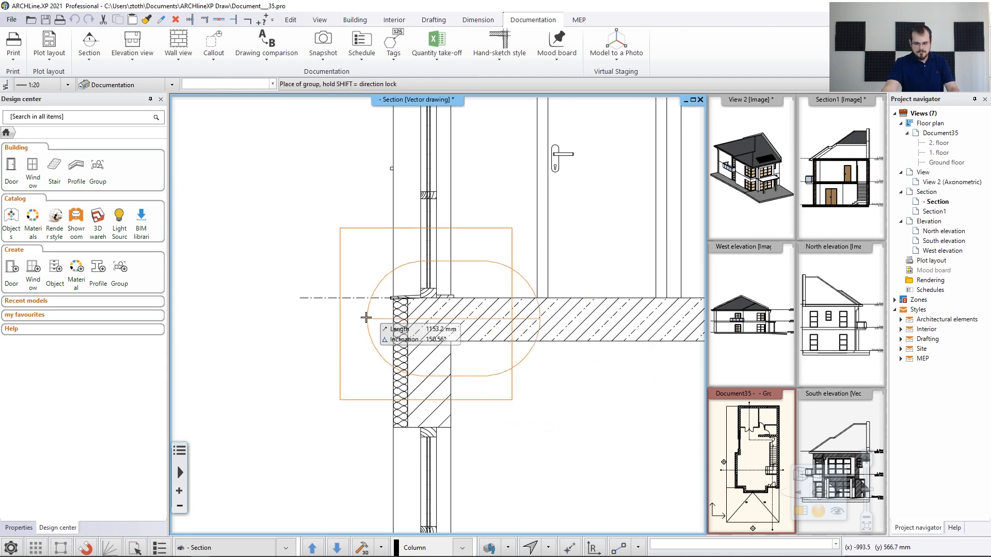
{"action": "scroll", "coordinate": [229, 211], "scroll_direction": "down", "scroll_amount": 1}
{"action": "scroll", "coordinate": [229, 212], "scroll_direction": "down", "scroll_amount": 1}
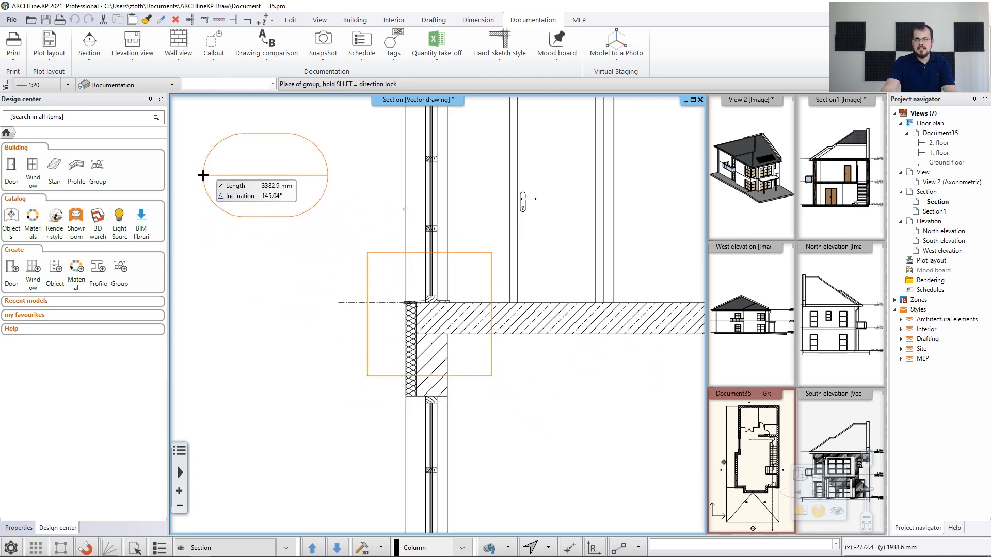
{"action": "left_click", "coordinate": [197, 172]}
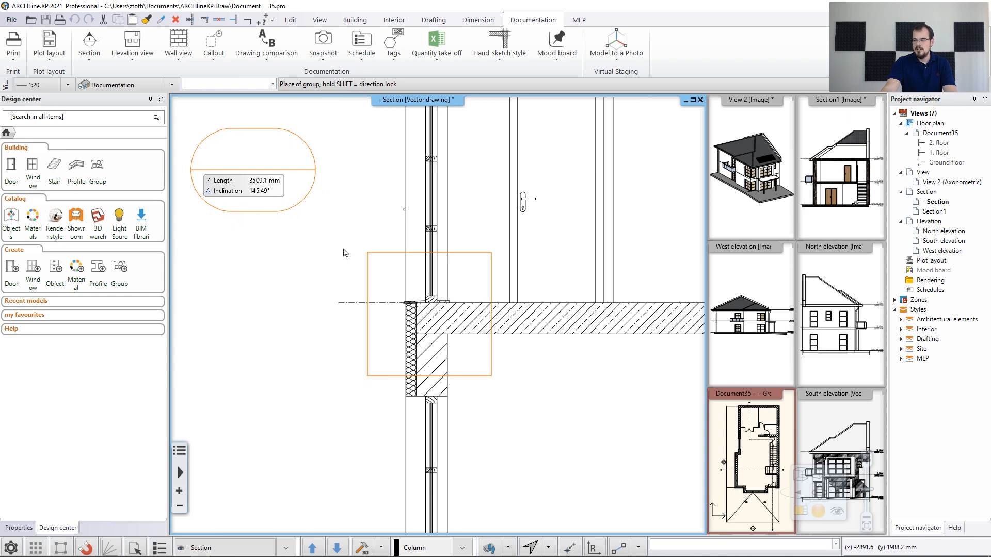
{"action": "scroll", "coordinate": [343, 253], "scroll_direction": "down", "scroll_amount": 3}
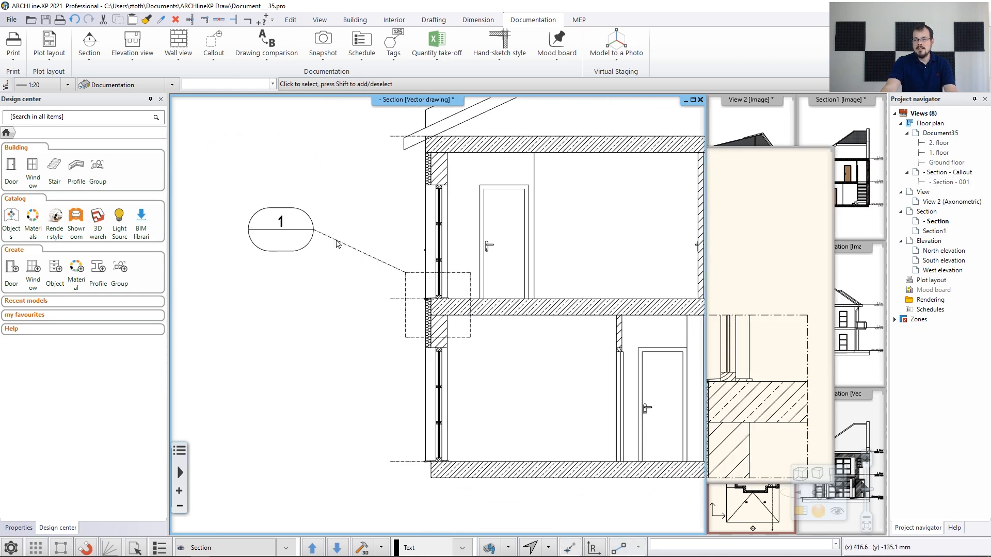
Inspect the new callout view of the slab junction, return to the section and tile all open views
{"action": "left_click", "coordinate": [771, 255]}
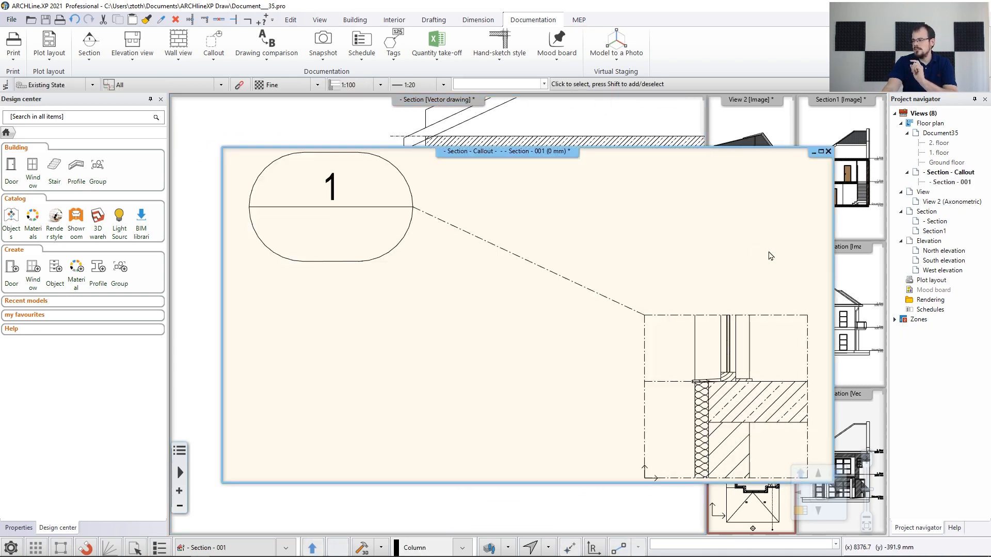
{"action": "scroll", "coordinate": [551, 292], "scroll_direction": "up", "scroll_amount": 1}
{"action": "scroll", "coordinate": [571, 301], "scroll_direction": "up", "scroll_amount": 1}
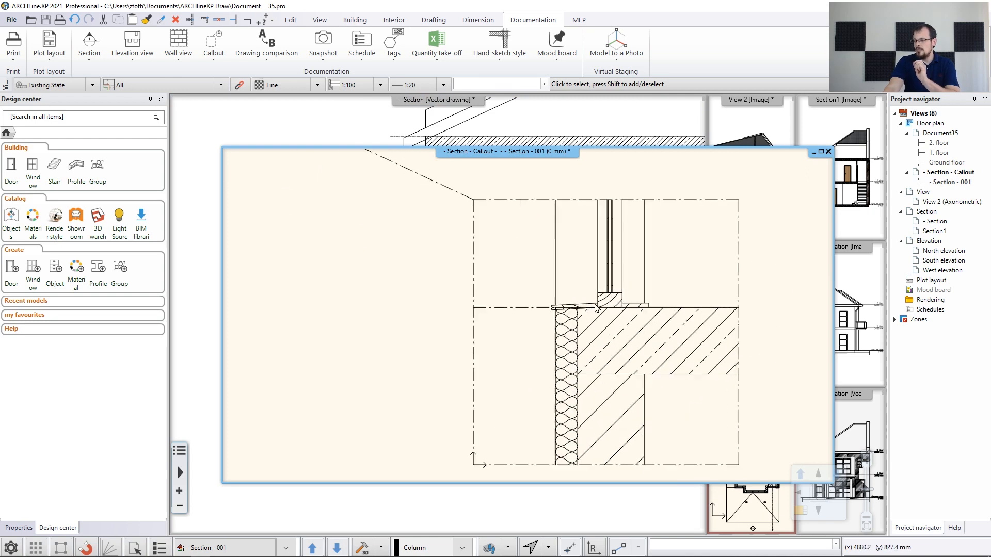
{"action": "scroll", "coordinate": [588, 309], "scroll_direction": "down", "scroll_amount": 3}
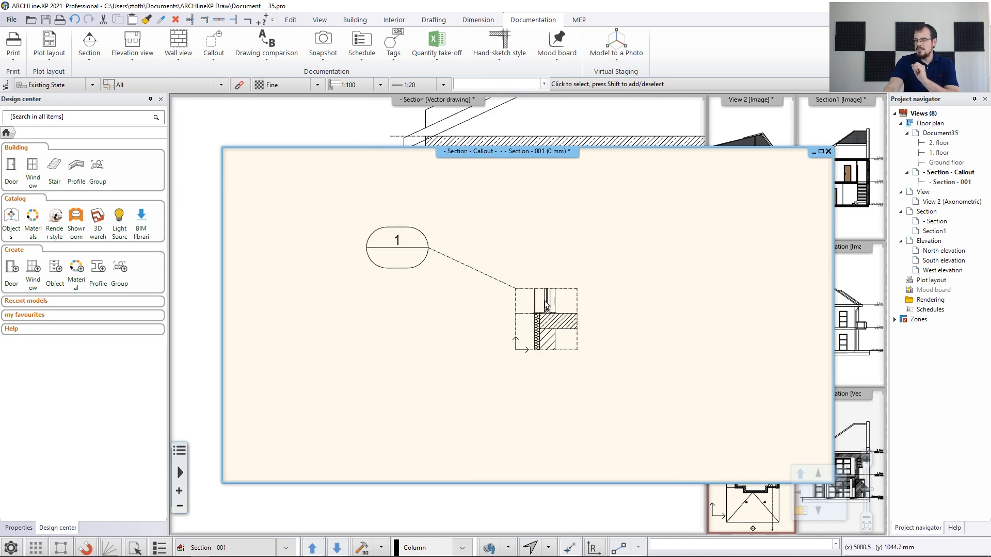
{"action": "left_click", "coordinate": [339, 126]}
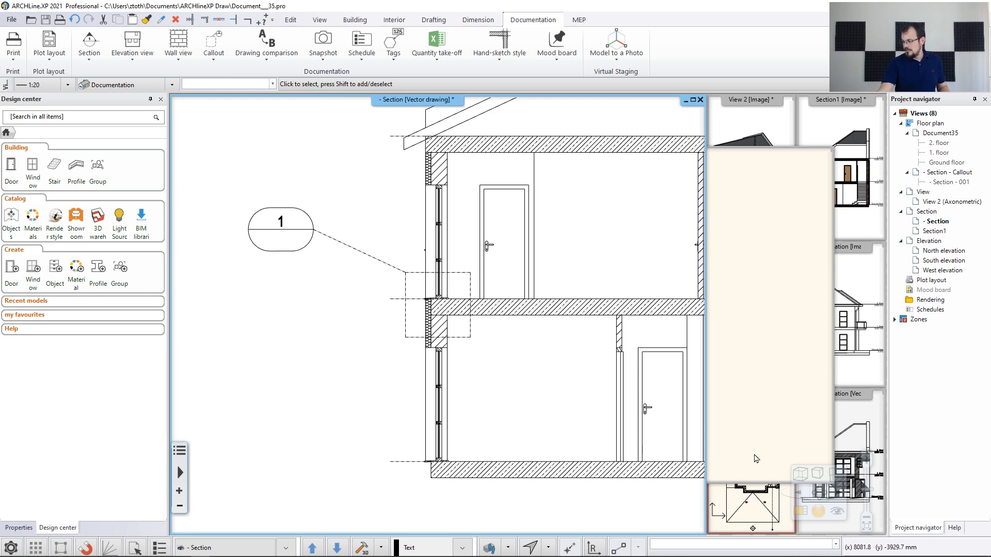
{"action": "key", "text": "w"}
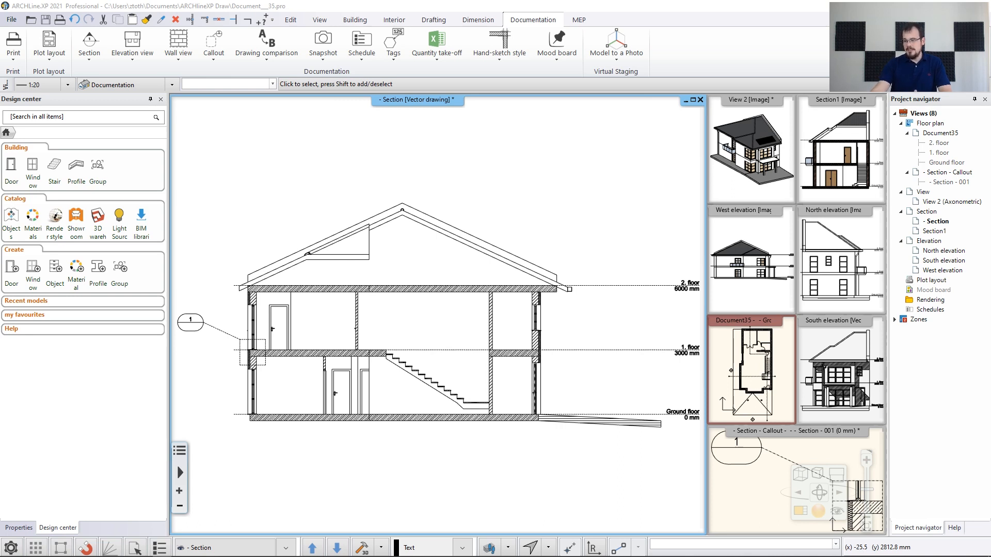
Select the first-floor slab in the section and open its layer structure for editing
{"action": "scroll", "coordinate": [395, 312], "scroll_direction": "up", "scroll_amount": 3}
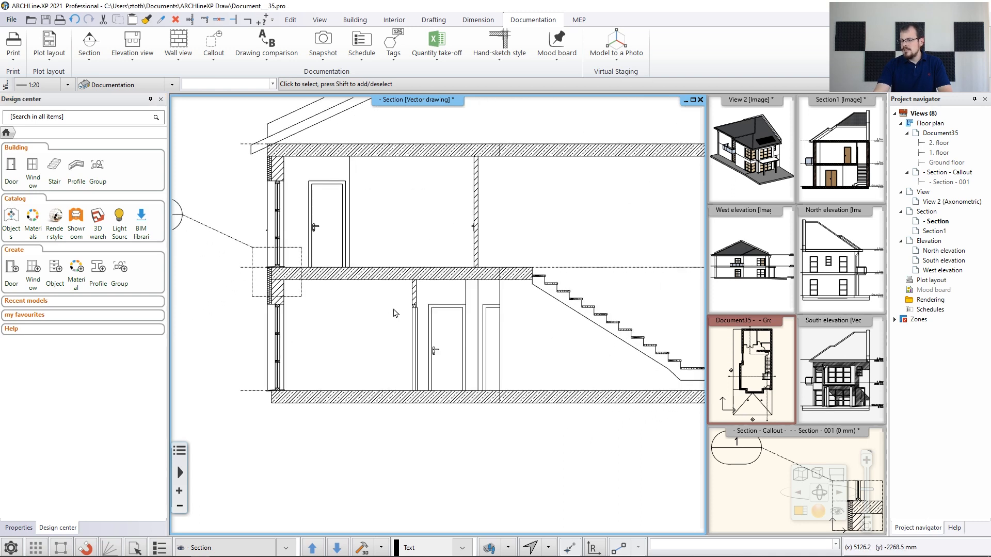
{"action": "scroll", "coordinate": [394, 313], "scroll_direction": "up", "scroll_amount": 2}
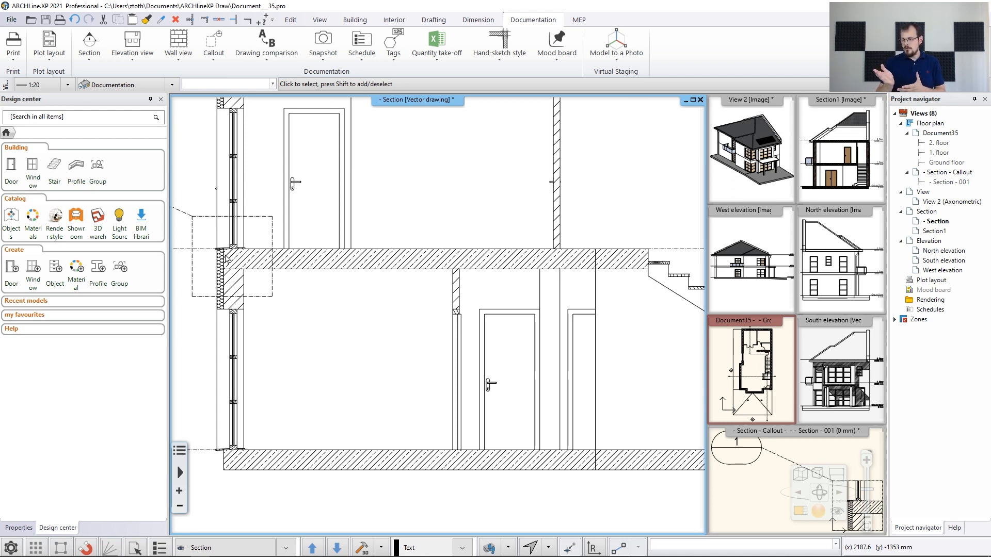
{"action": "left_click", "coordinate": [319, 264]}
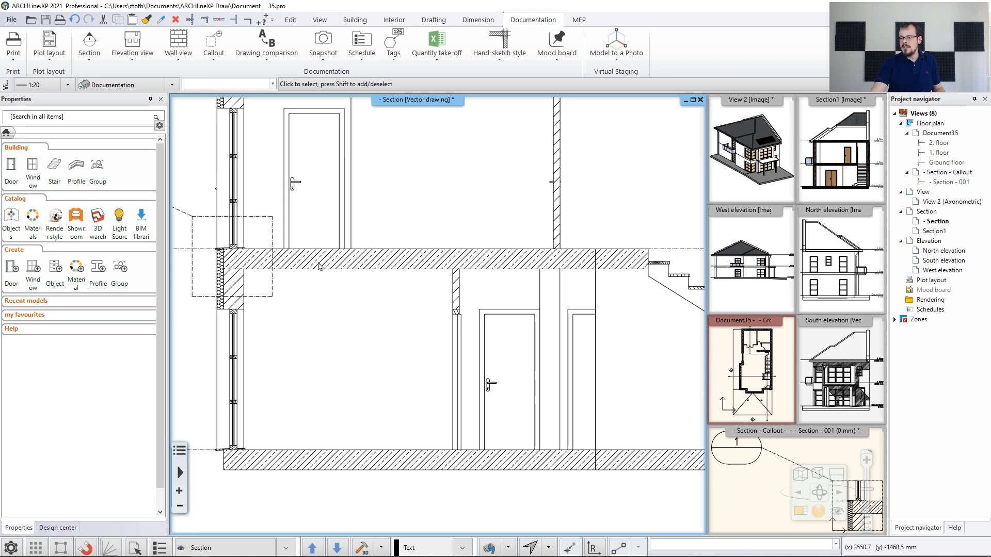
{"action": "scroll", "coordinate": [319, 264], "scroll_direction": "down", "scroll_amount": 2}
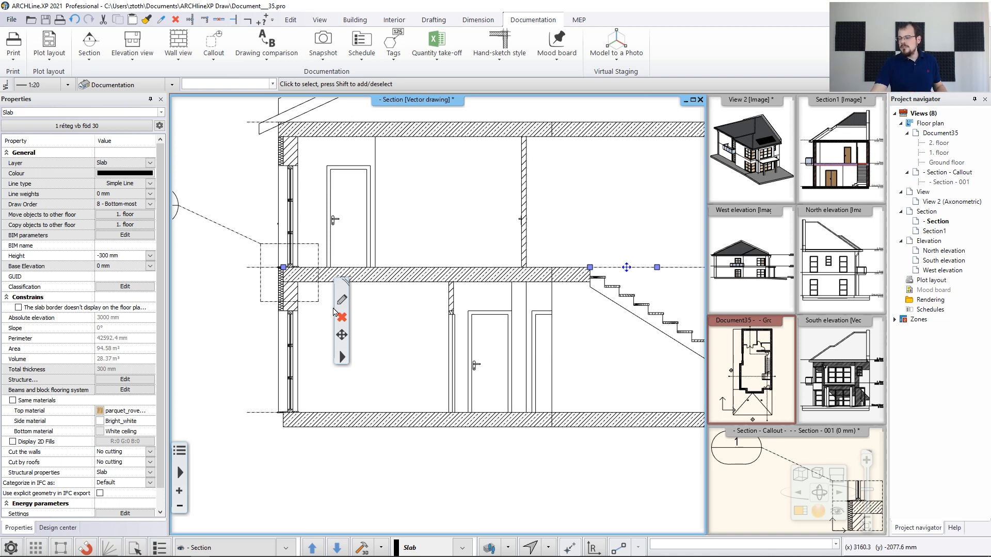
{"action": "left_click", "coordinate": [342, 299]}
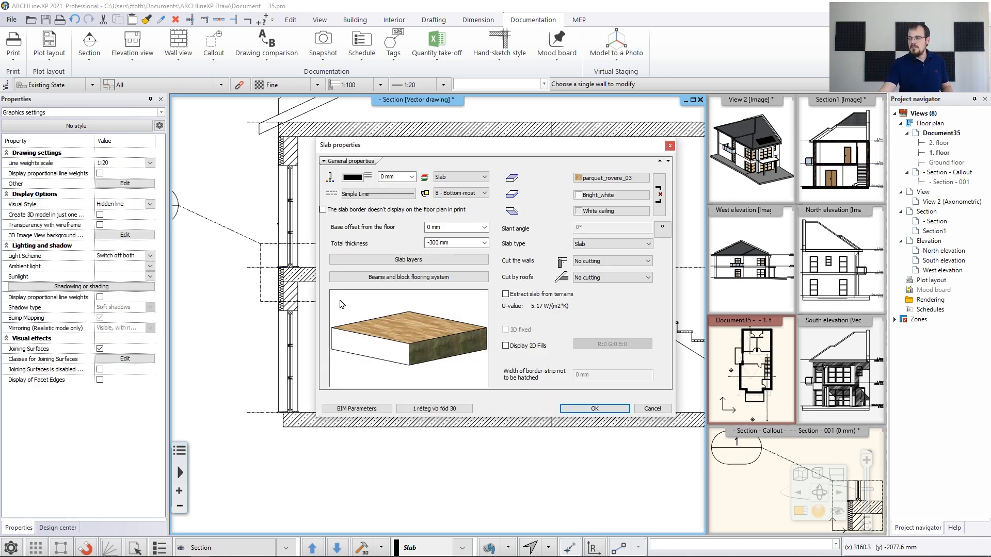
{"action": "left_click", "coordinate": [374, 261]}
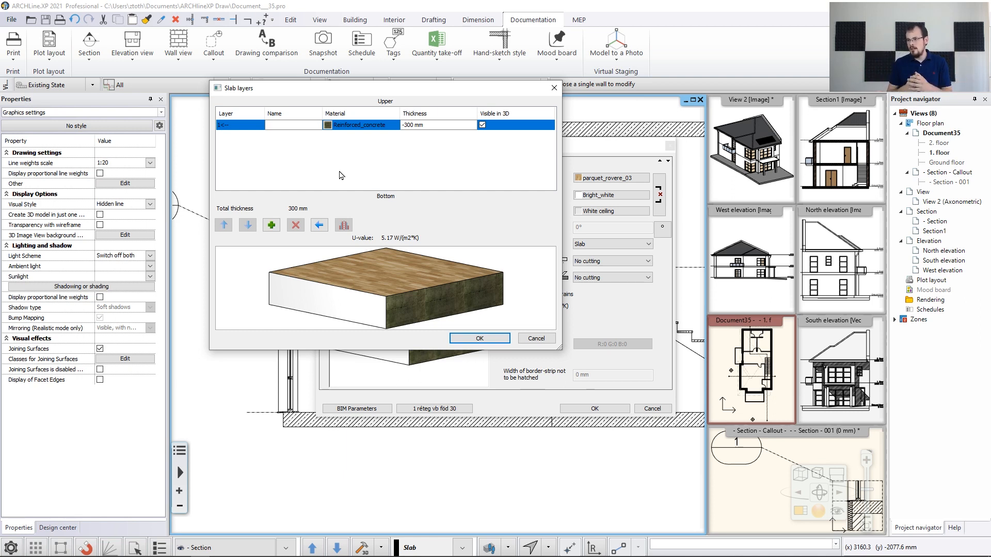
Add a second slab layer, setting the upper layer's thickness to -100 mm and the lower layer's to -200 mm
{"action": "left_click", "coordinate": [272, 226]}
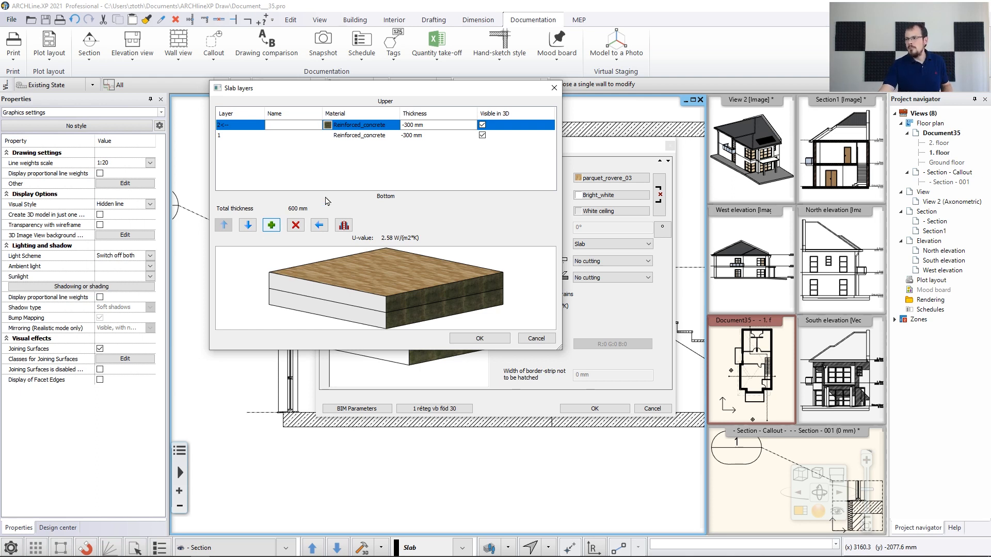
{"action": "left_click", "coordinate": [408, 124]}
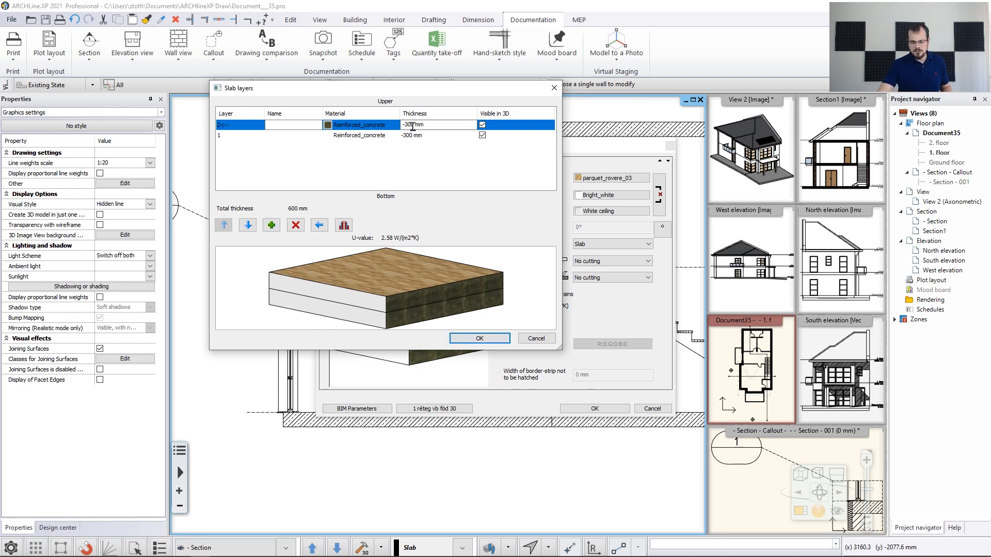
{"action": "type", "text": "1"}
{"action": "left_click", "coordinate": [409, 167]}
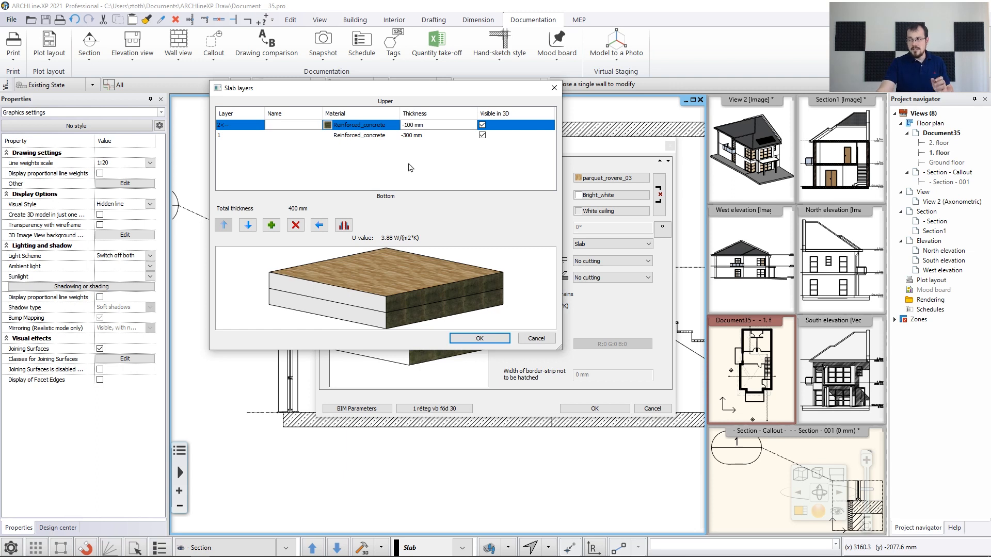
{"action": "left_click", "coordinate": [409, 138]}
{"action": "left_click", "coordinate": [407, 136]}
{"action": "key", "text": "BackSpace"}
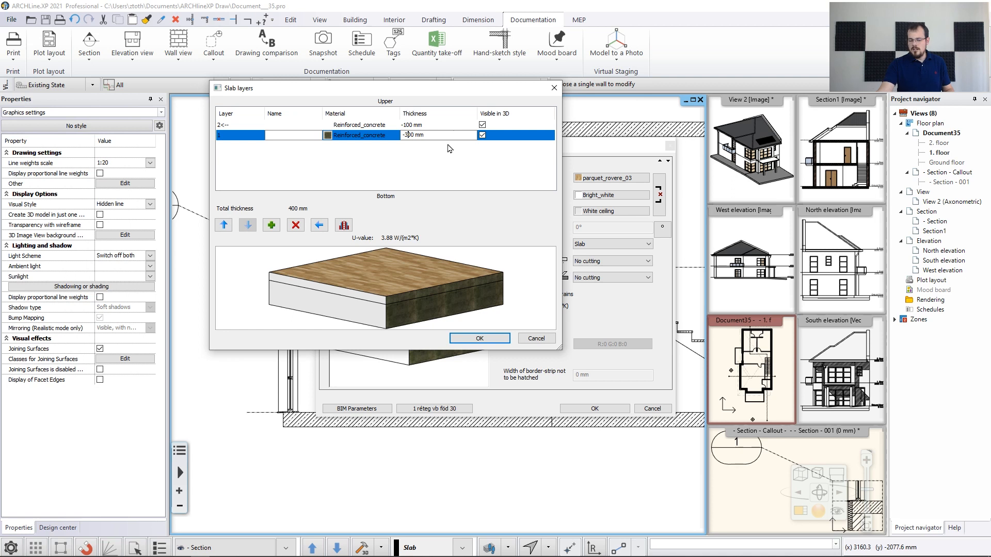
{"action": "type", "text": "2"}
{"action": "left_click", "coordinate": [423, 159]}
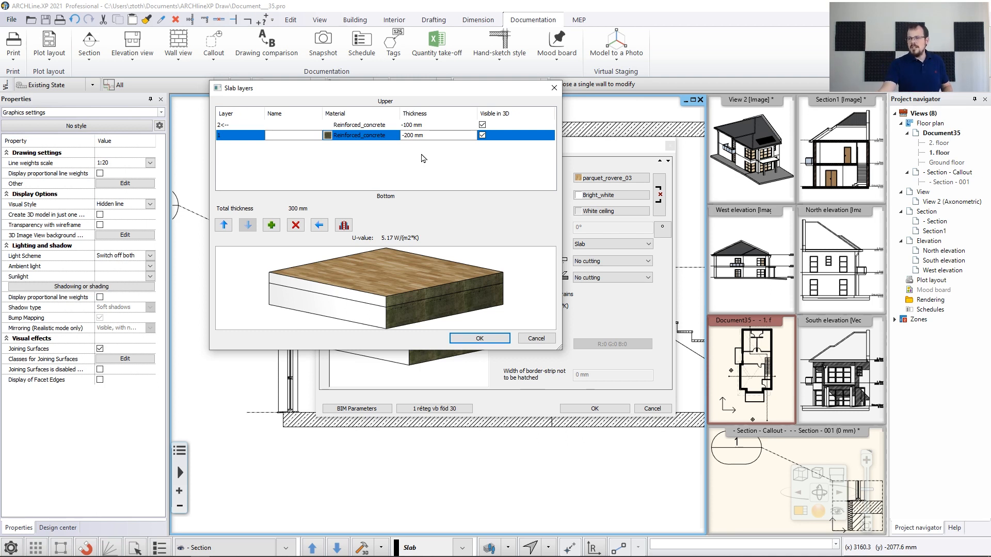
Search the material library for "prefa" and assign the grey speckled Prefab concrete material to the upper slab layer
{"action": "left_click", "coordinate": [379, 126]}
{"action": "left_click", "coordinate": [332, 126]}
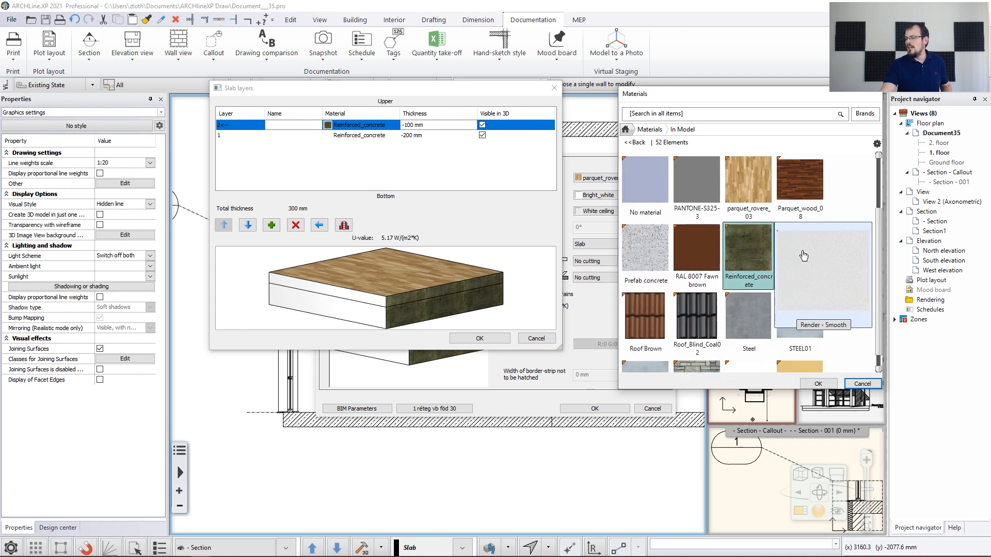
{"action": "left_click", "coordinate": [650, 129]}
{"action": "left_click", "coordinate": [683, 120]}
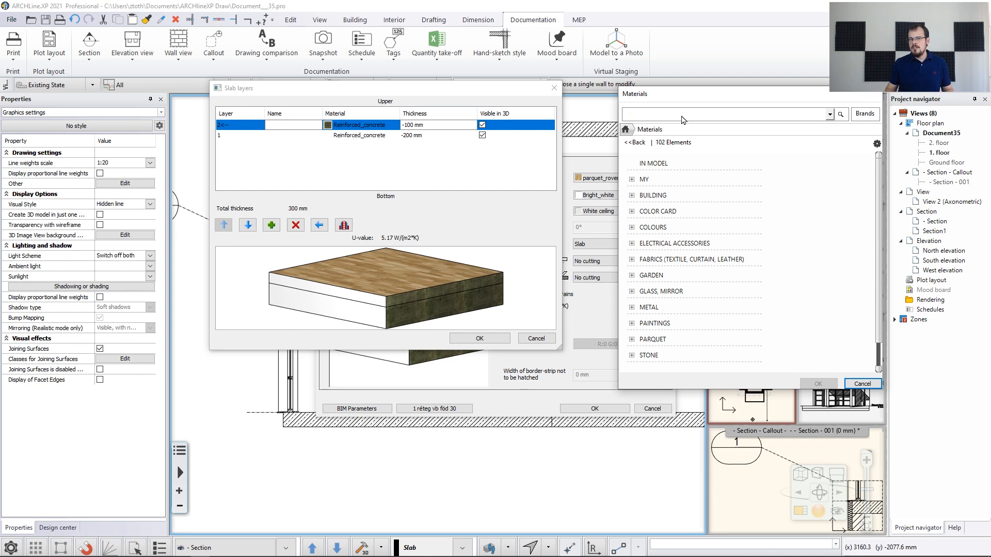
{"action": "type", "text": "prefa"}
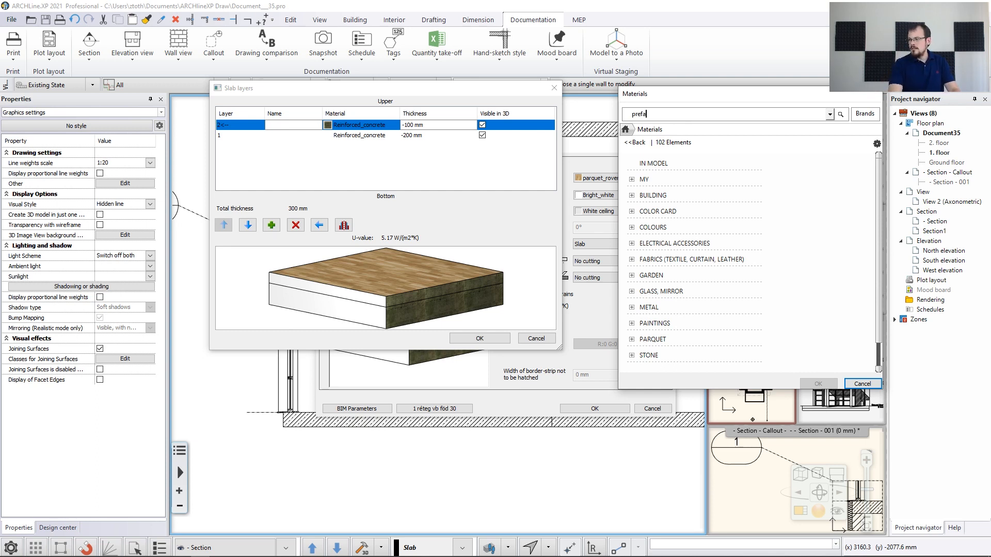
{"action": "key", "text": "Return"}
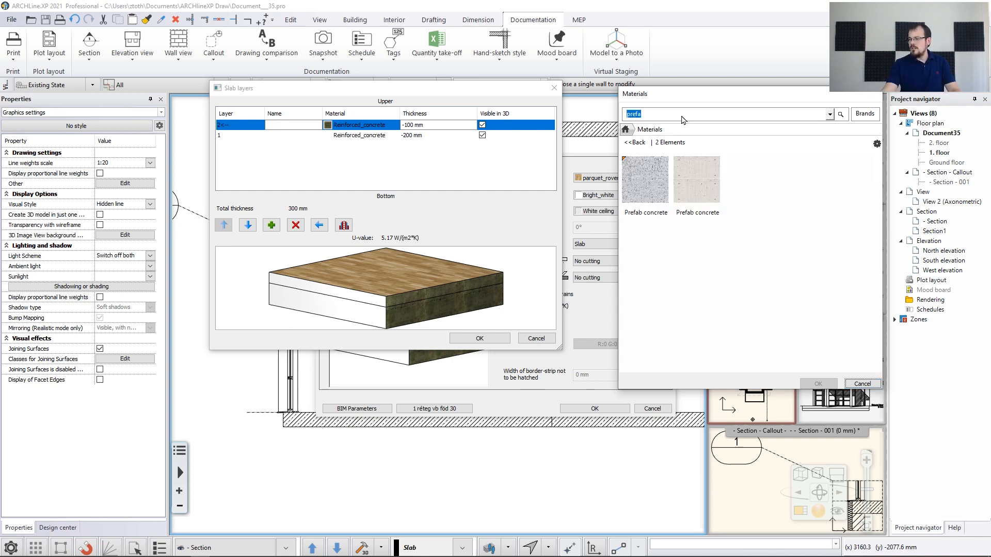
{"action": "left_click", "coordinate": [651, 179]}
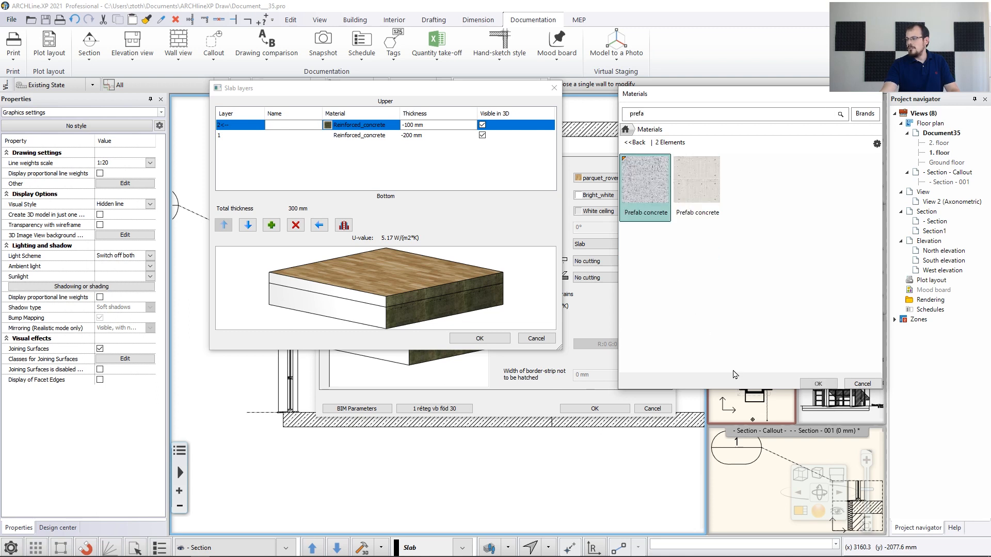
{"action": "left_click", "coordinate": [820, 385]}
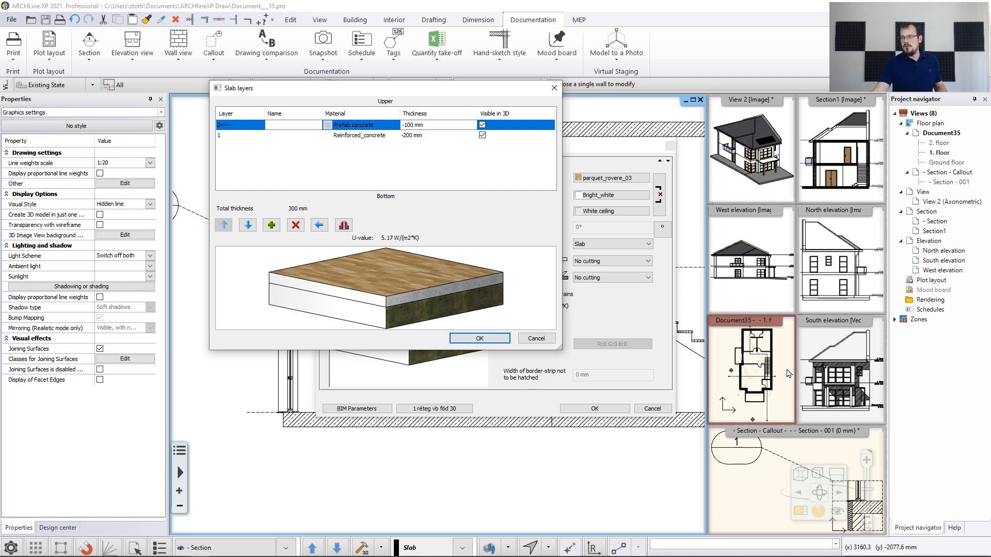
Edit the upper layer's Prefab concrete material and assign the Concrete ISO pattern as its hatch on section
{"action": "left_click", "coordinate": [328, 125]}
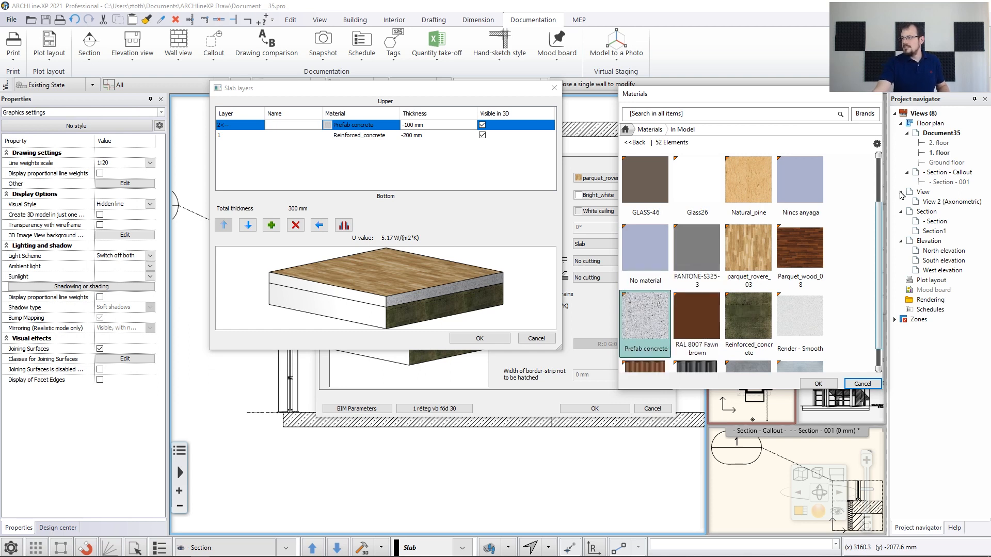
{"action": "left_click", "coordinate": [877, 144]}
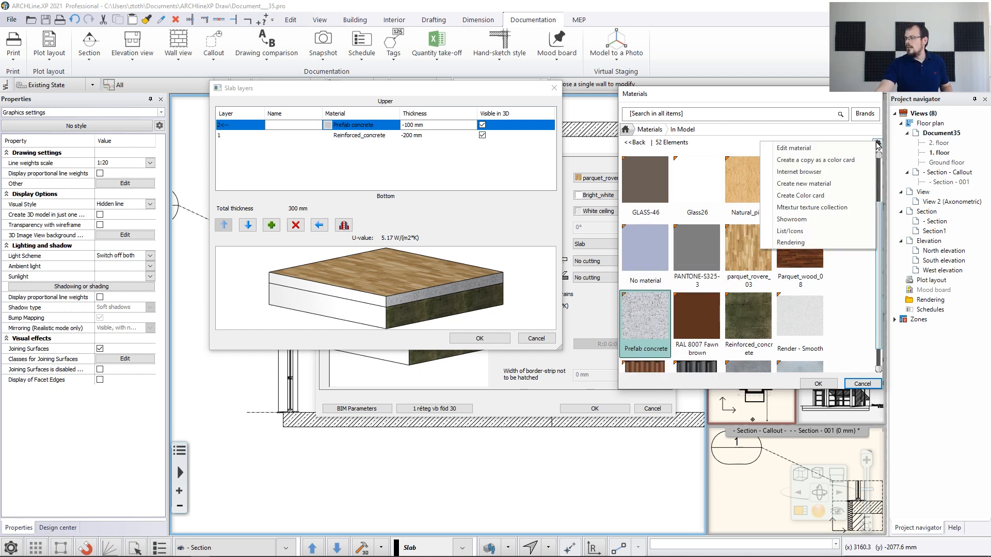
{"action": "left_click", "coordinate": [844, 148]}
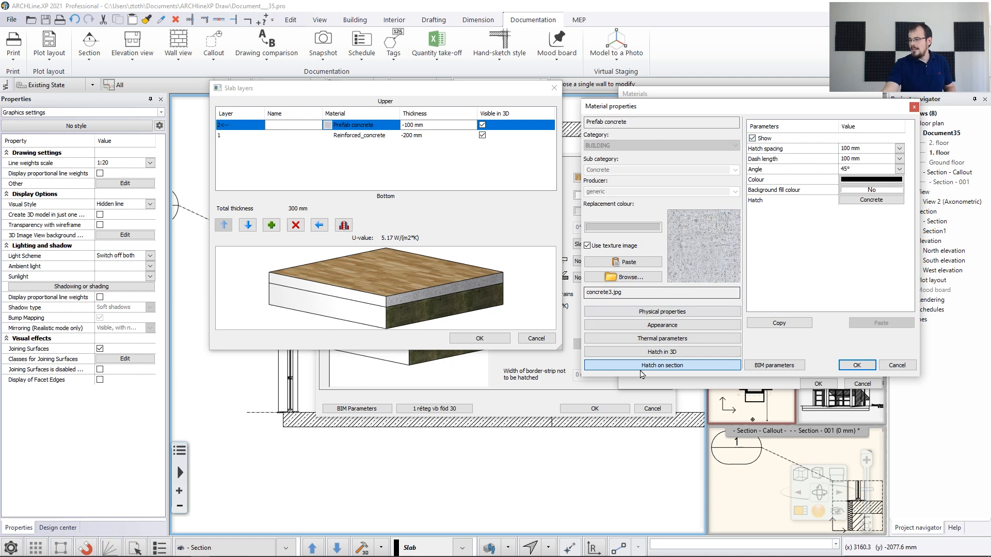
{"action": "left_click", "coordinate": [871, 200]}
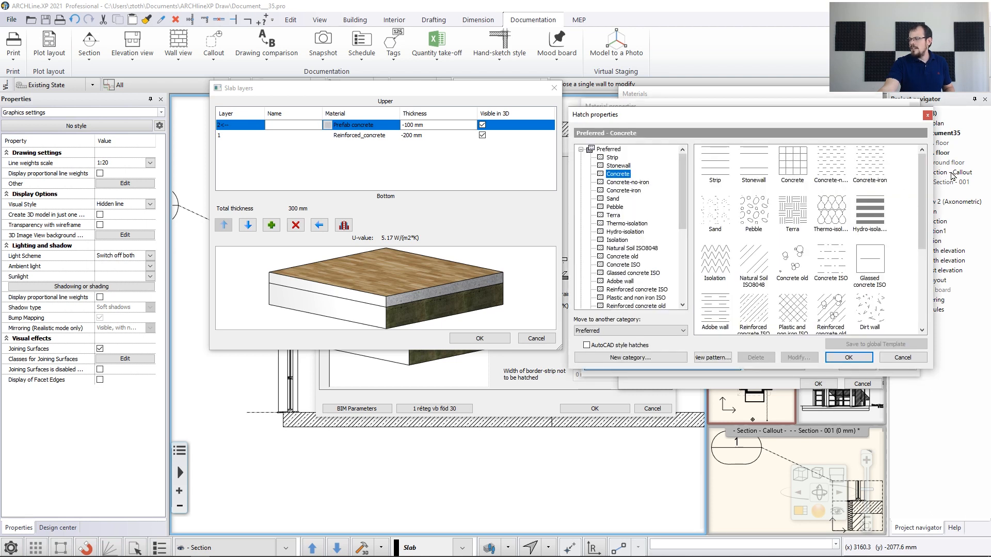
{"action": "left_click", "coordinate": [833, 269]}
{"action": "left_click", "coordinate": [849, 357]}
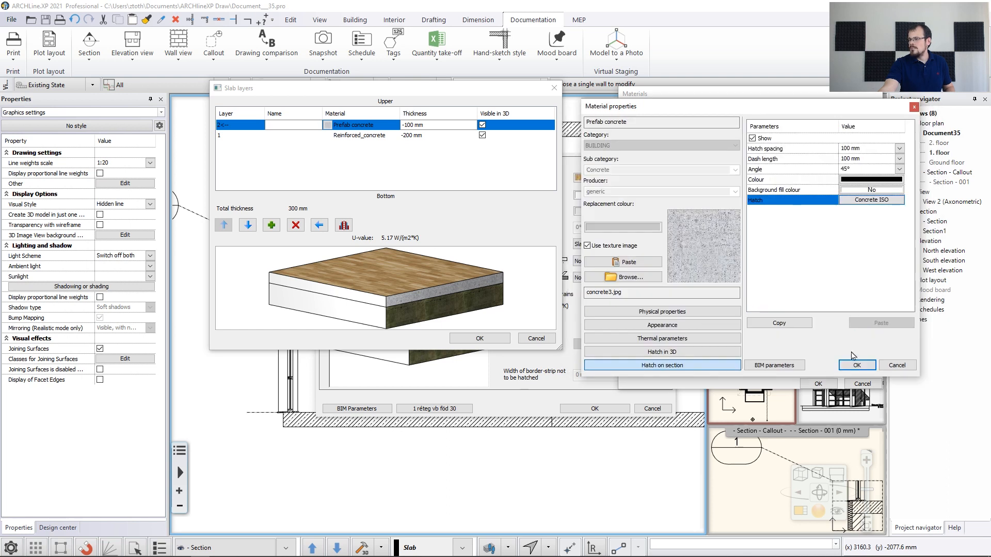
Set the Prefab concrete section hatch's spacing and dash length both to 300 mm and accept the material
{"action": "left_click", "coordinate": [851, 150]}
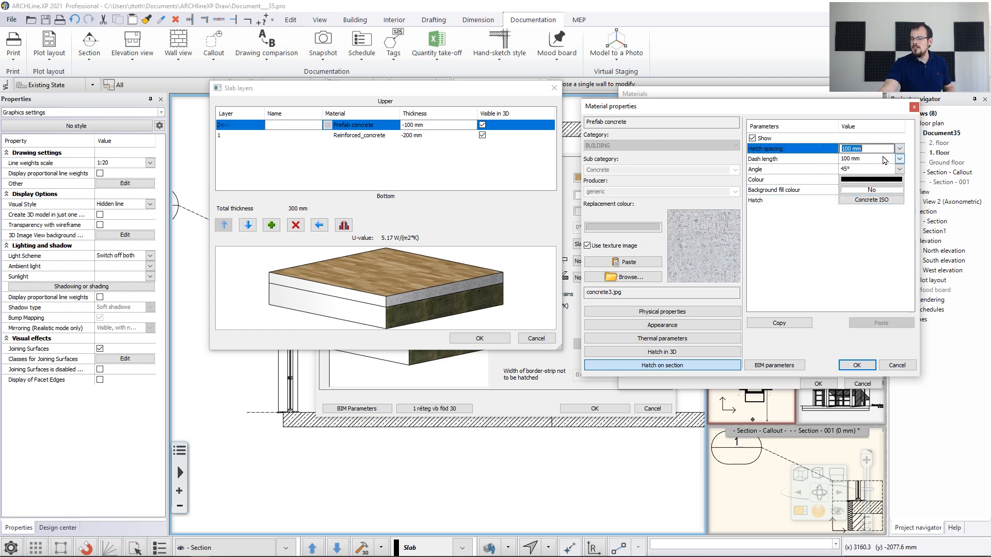
{"action": "type", "text": "300"}
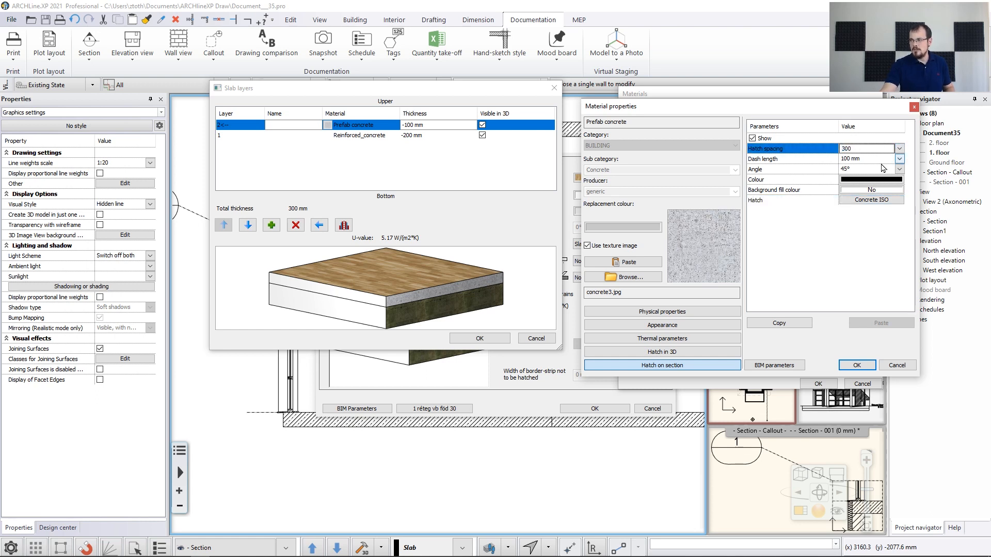
{"action": "left_click", "coordinate": [877, 160]}
{"action": "type", "text": "300"}
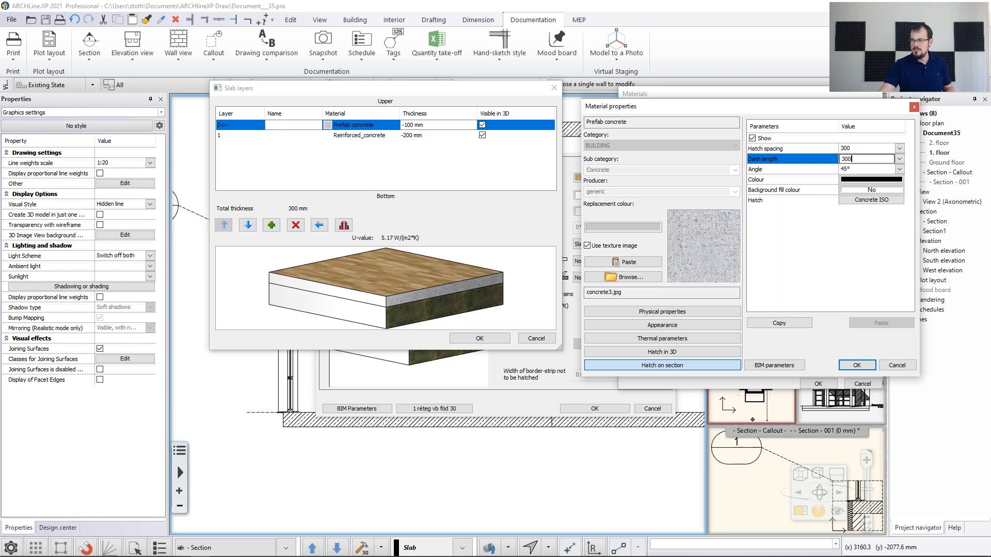
{"action": "left_click", "coordinate": [856, 365]}
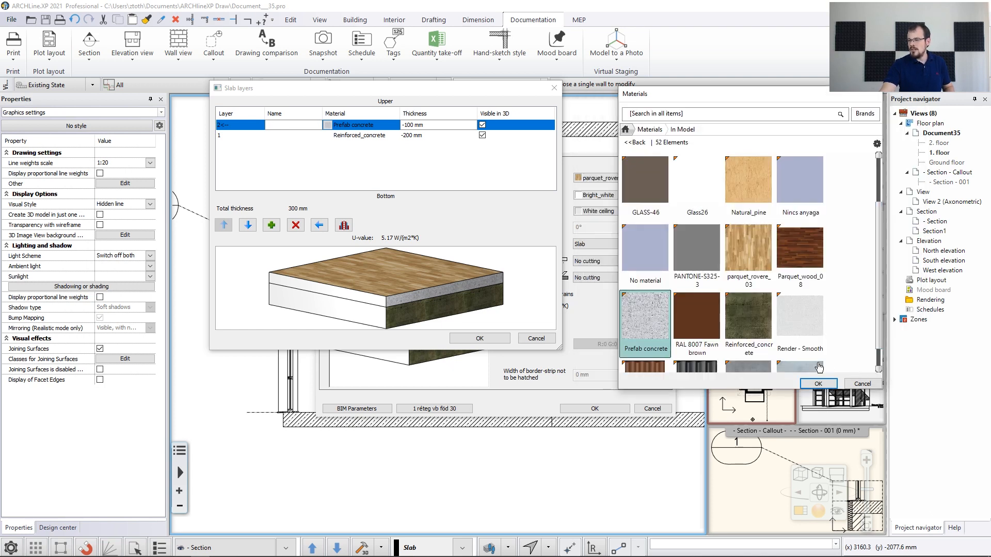
{"action": "left_click", "coordinate": [818, 384]}
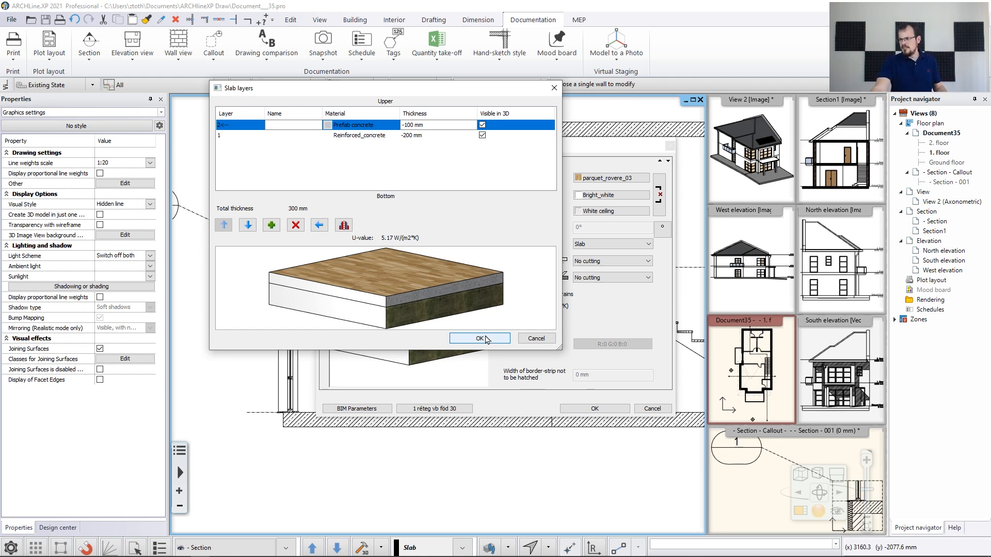
Apply the slab's layer changes and update the section, checking the slab hatches along to the staircase
{"action": "left_click", "coordinate": [480, 338]}
{"action": "left_click", "coordinate": [594, 408]}
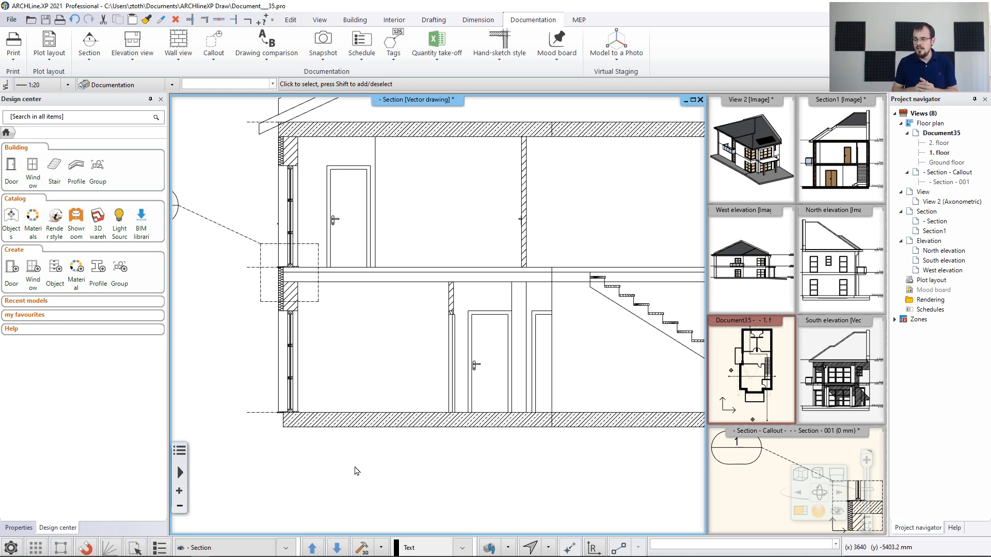
{"action": "left_click", "coordinate": [362, 548]}
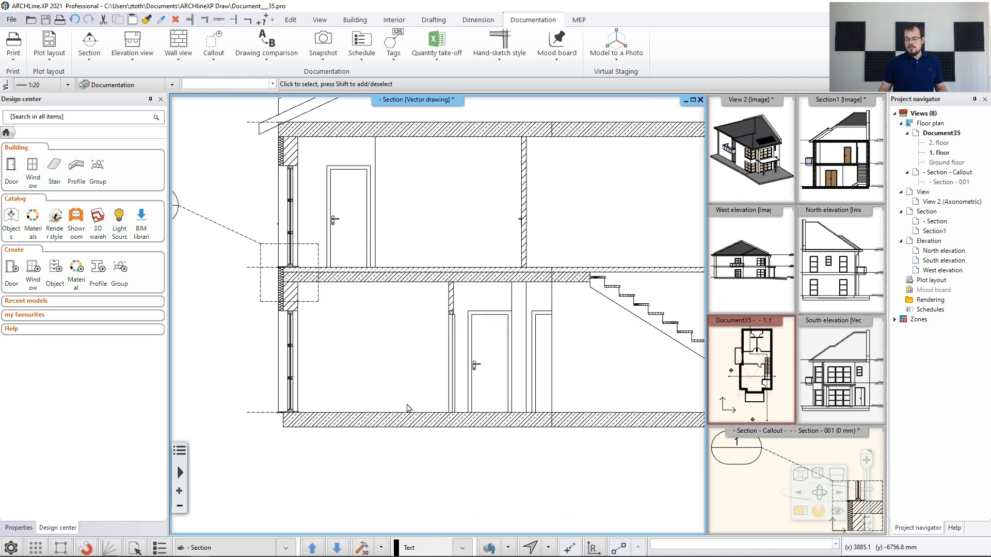
{"action": "scroll", "coordinate": [373, 239], "scroll_direction": "up", "scroll_amount": 4}
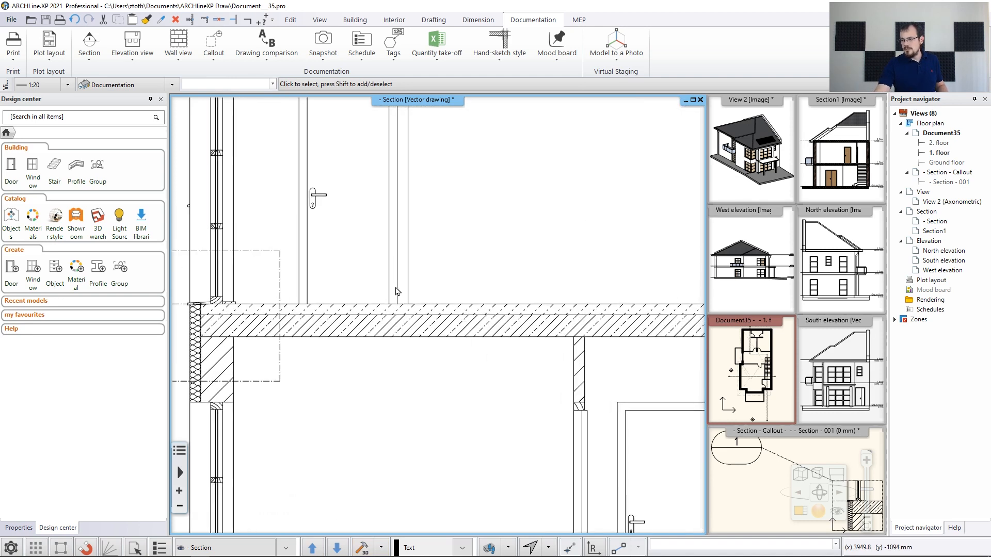
{"action": "middle_click_drag", "start_coordinate": [490, 306], "coordinate": [291, 296]}
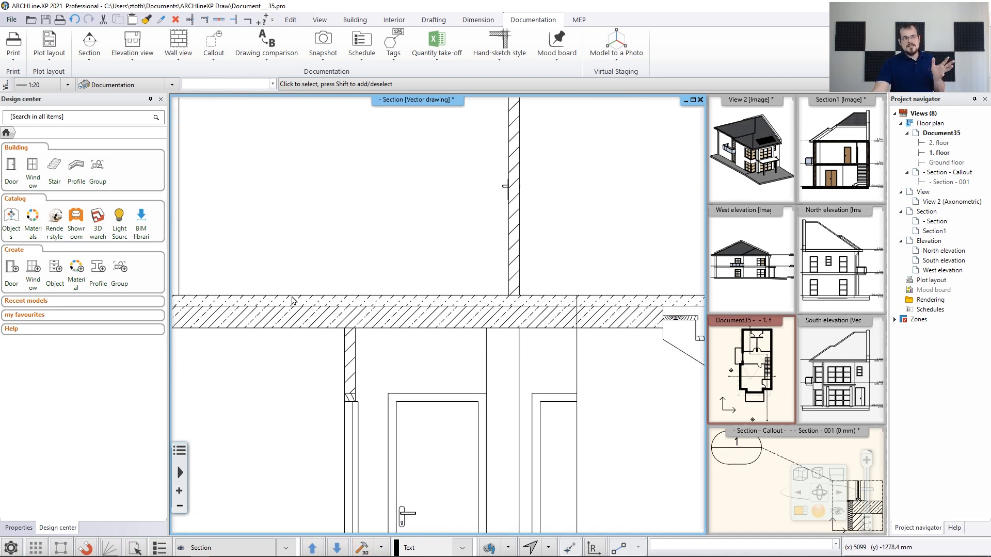
{"action": "middle_click_drag", "start_coordinate": [571, 313], "coordinate": [421, 307]}
{"action": "scroll", "coordinate": [287, 303], "scroll_direction": "down", "scroll_amount": 4}
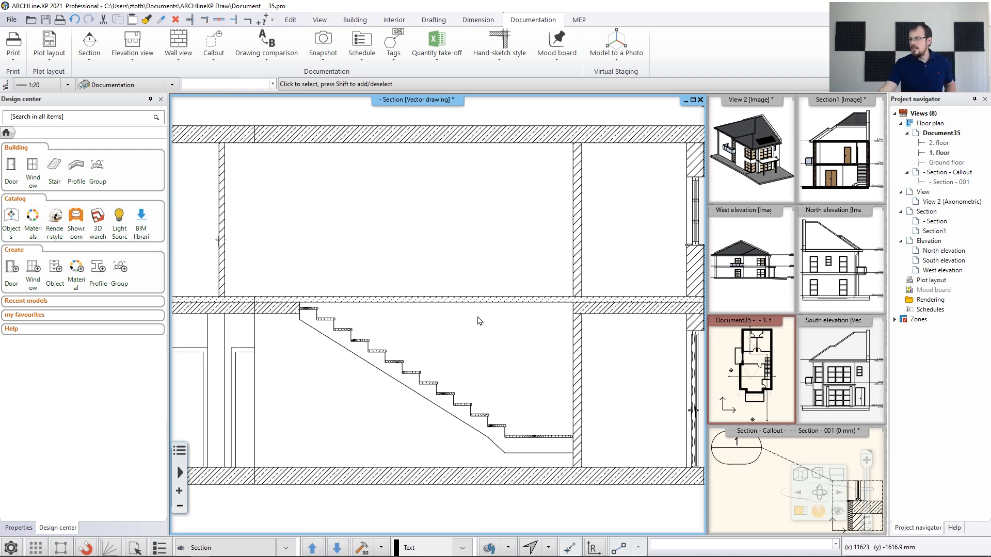
Switch to the first-floor plan and select the floor slab lying beneath the outer wall beside the stairs
{"action": "left_click", "coordinate": [728, 342]}
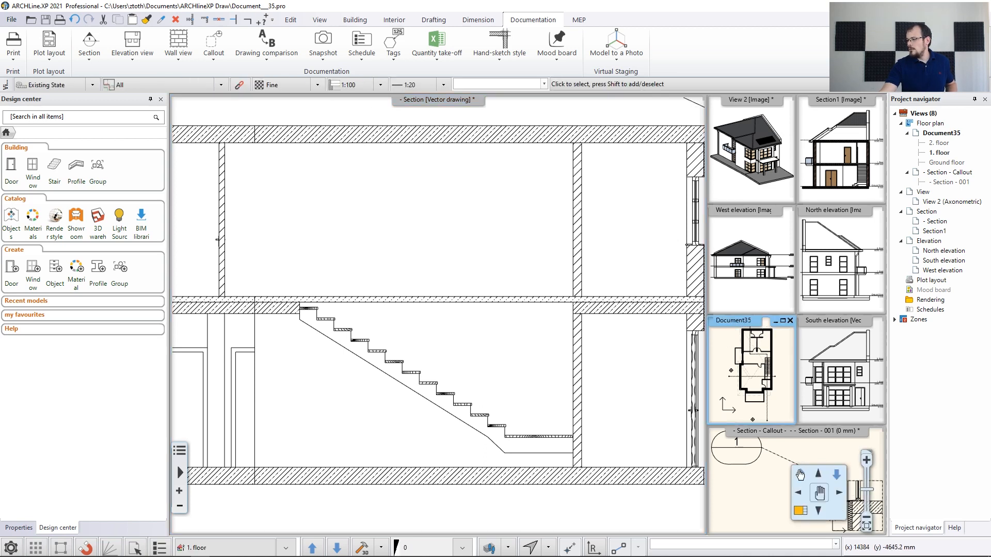
{"action": "left_click", "coordinate": [807, 514]}
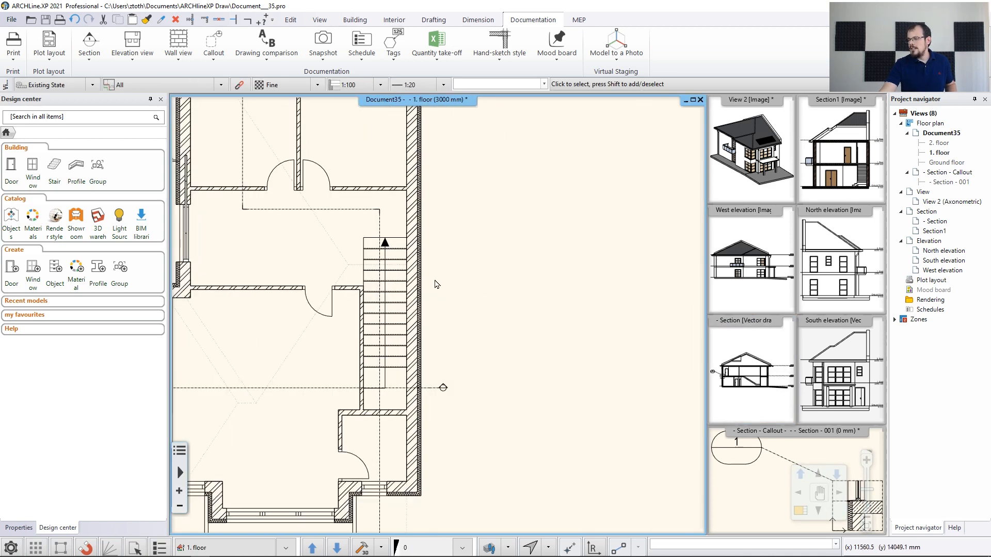
{"action": "middle_click_drag", "start_coordinate": [435, 282], "coordinate": [518, 314]}
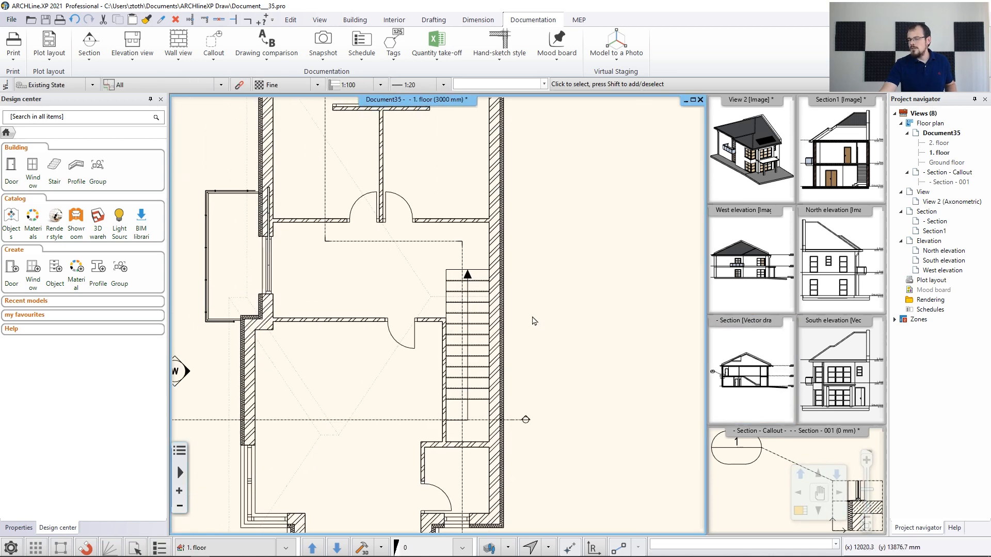
{"action": "left_click", "coordinate": [503, 285]}
{"action": "scroll", "coordinate": [503, 291], "scroll_direction": "down", "scroll_amount": 2}
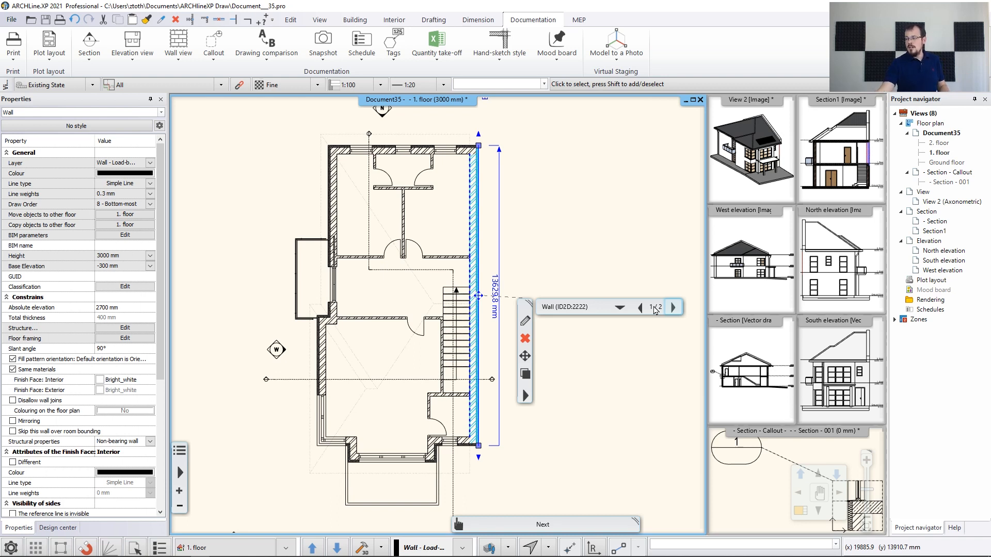
{"action": "left_click", "coordinate": [619, 307]}
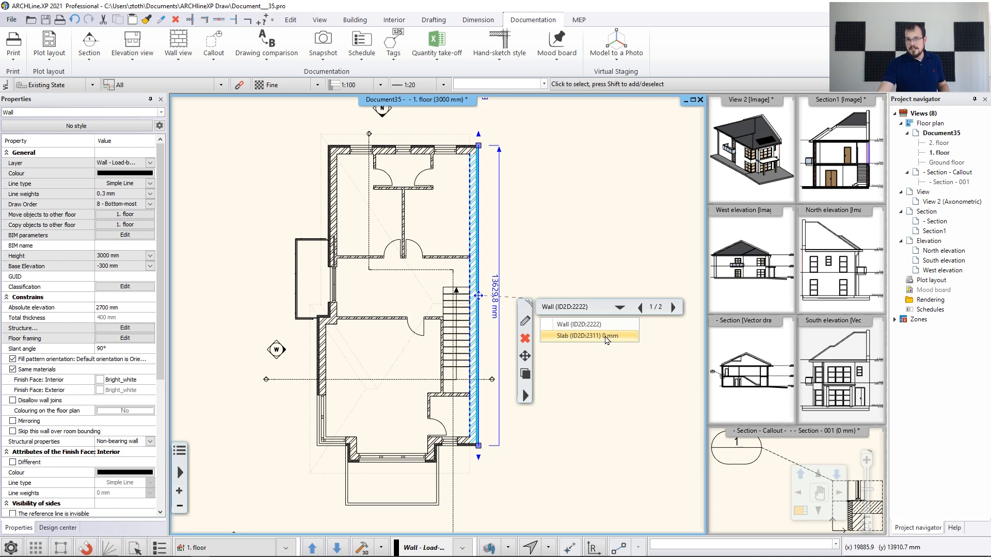
{"action": "left_click", "coordinate": [672, 308]}
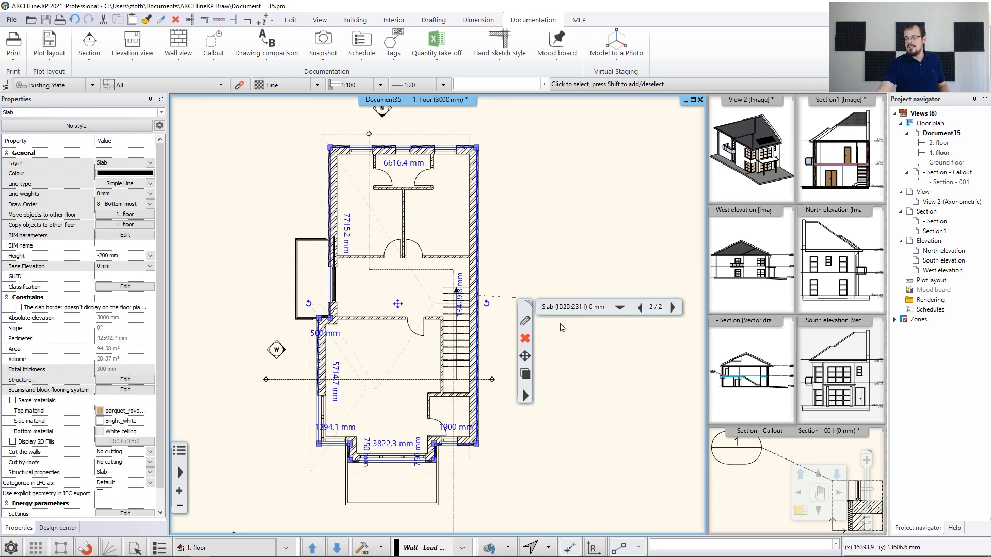
{"action": "scroll", "coordinate": [461, 392], "scroll_direction": "up", "scroll_amount": 3}
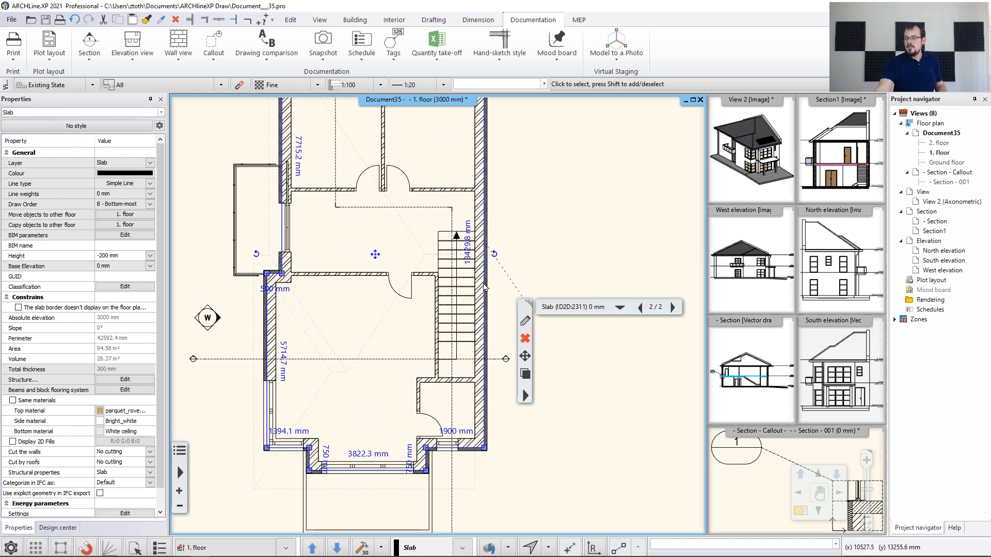
{"action": "scroll", "coordinate": [484, 287], "scroll_direction": "up", "scroll_amount": 1}
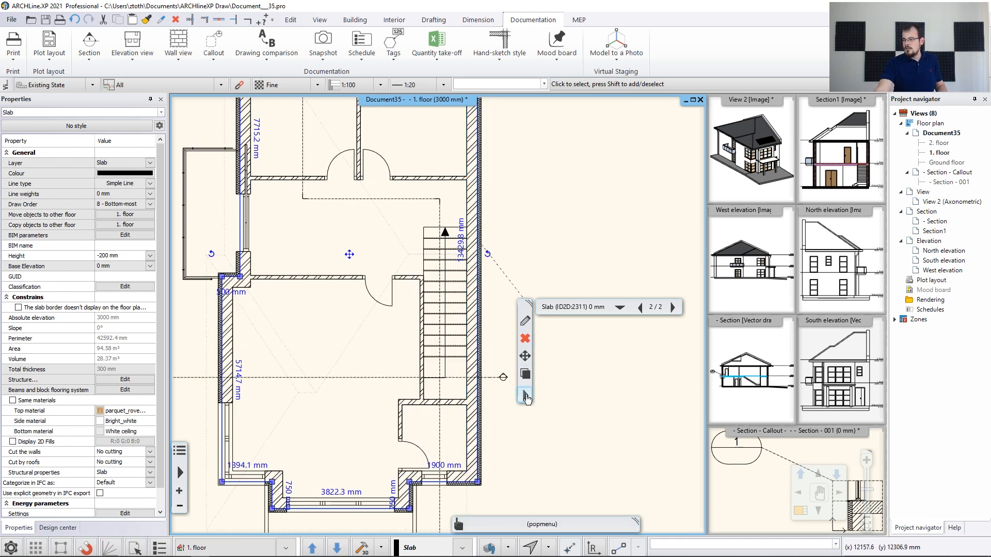
Create a 1200 mm wide hole in the slab, outlining the stairwell from the stair's arrow end to the partition wall beyond its start
{"action": "left_click", "coordinate": [525, 395]}
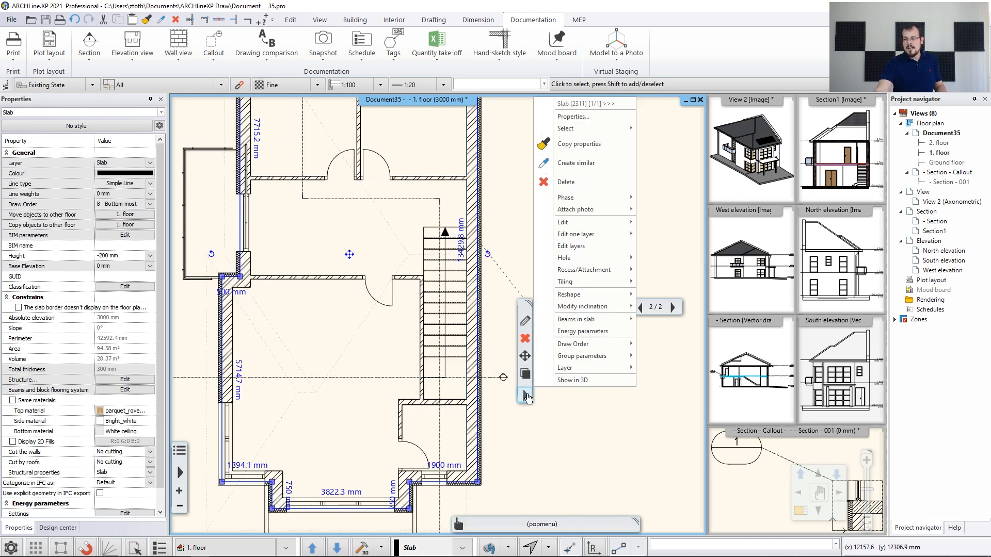
{"action": "mouse_move", "coordinate": [593, 263]}
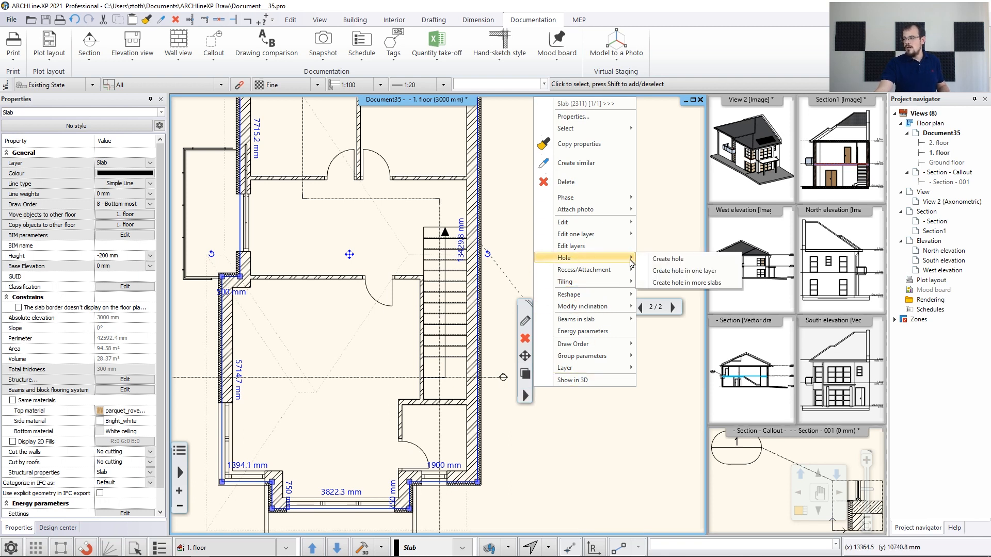
{"action": "left_click", "coordinate": [667, 259]}
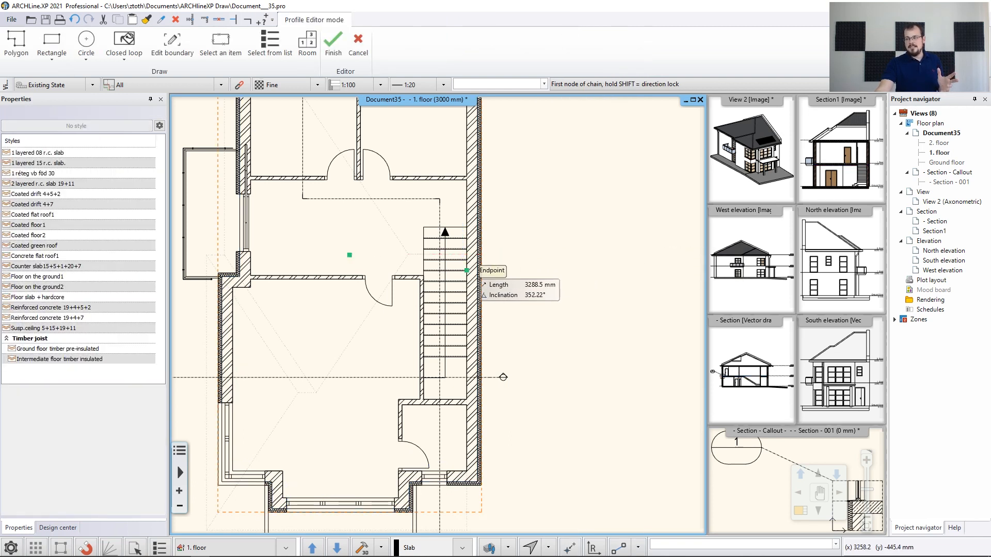
{"action": "scroll", "coordinate": [471, 230], "scroll_direction": "up", "scroll_amount": 4}
{"action": "left_click", "coordinate": [365, 226]}
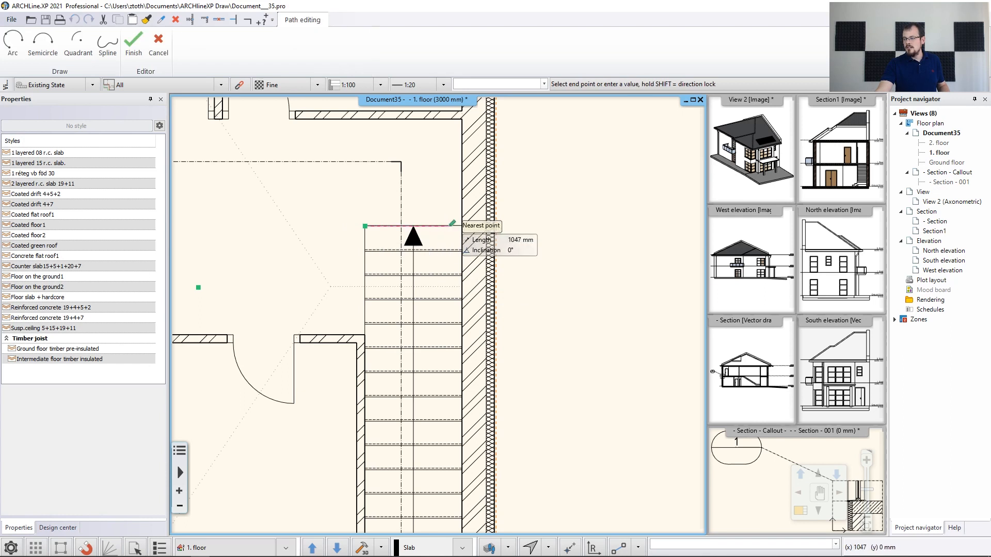
{"action": "left_click", "coordinate": [462, 226]}
{"action": "middle_click_drag", "start_coordinate": [448, 444], "coordinate": [460, 226]}
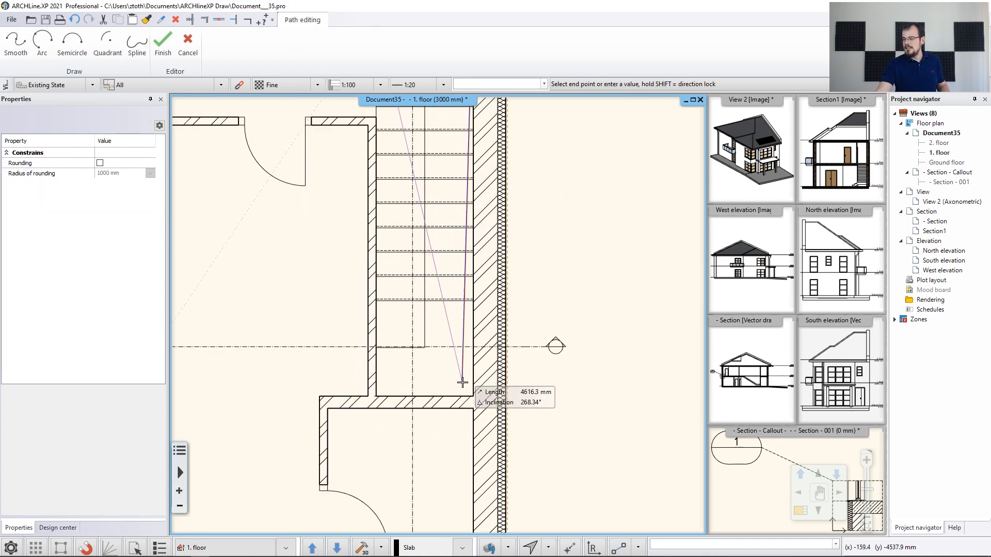
{"action": "left_click", "coordinate": [474, 396]}
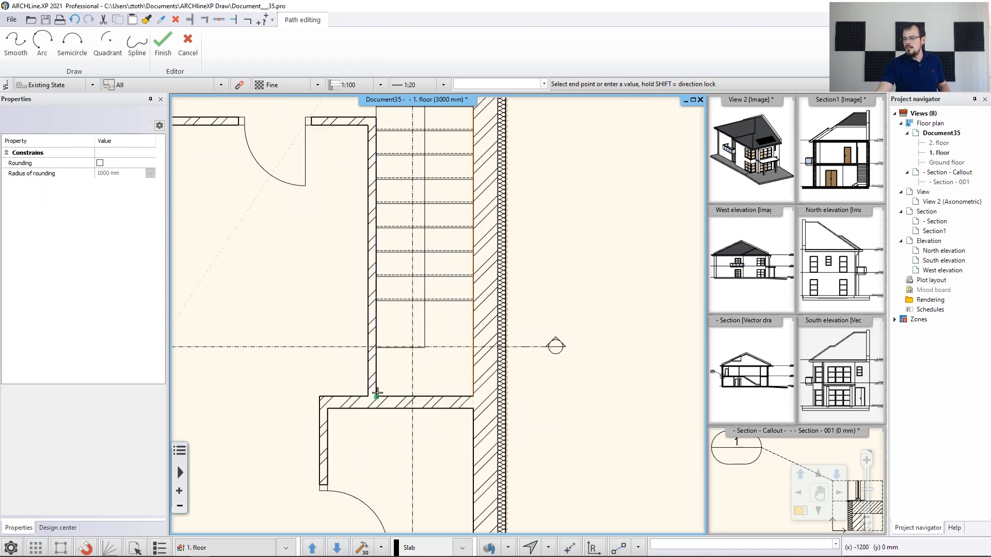
{"action": "left_click", "coordinate": [376, 397]}
{"action": "left_click", "coordinate": [377, 347]}
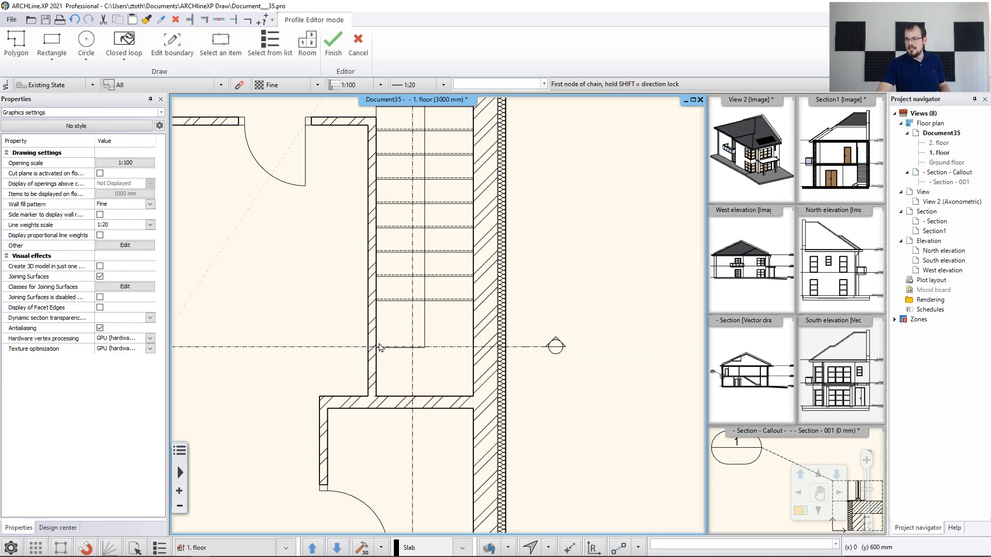
{"action": "key", "text": "Return"}
Return to the vector section of the house and update it to include the slab's stairwell opening
{"action": "scroll", "coordinate": [555, 312], "scroll_direction": "down", "scroll_amount": 3}
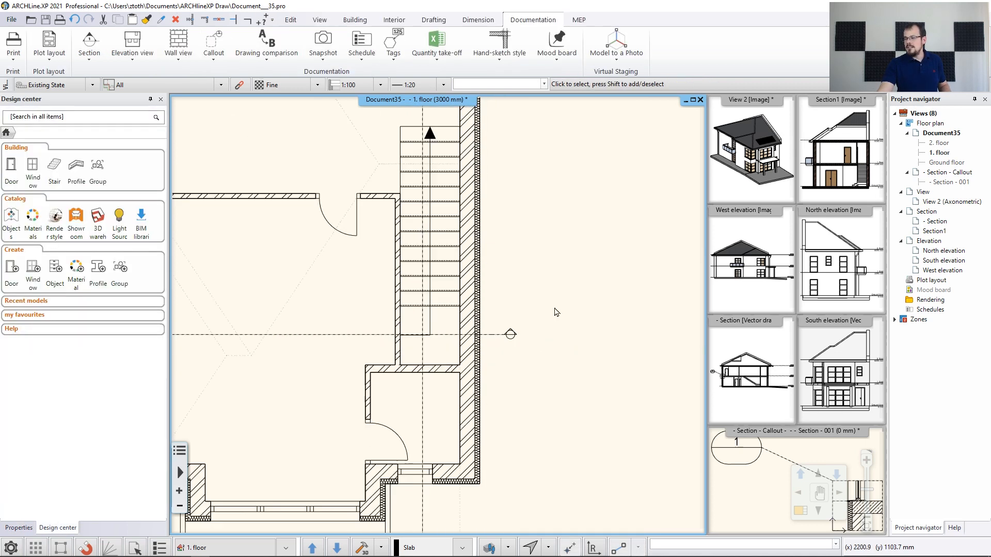
{"action": "middle_click_drag", "start_coordinate": [513, 316], "coordinate": [536, 330]}
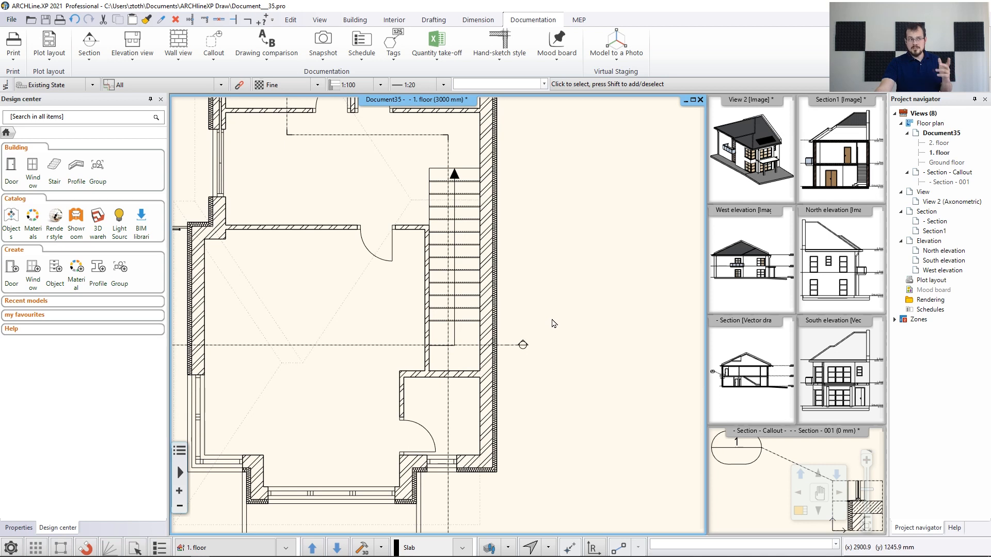
{"action": "left_click", "coordinate": [759, 353]}
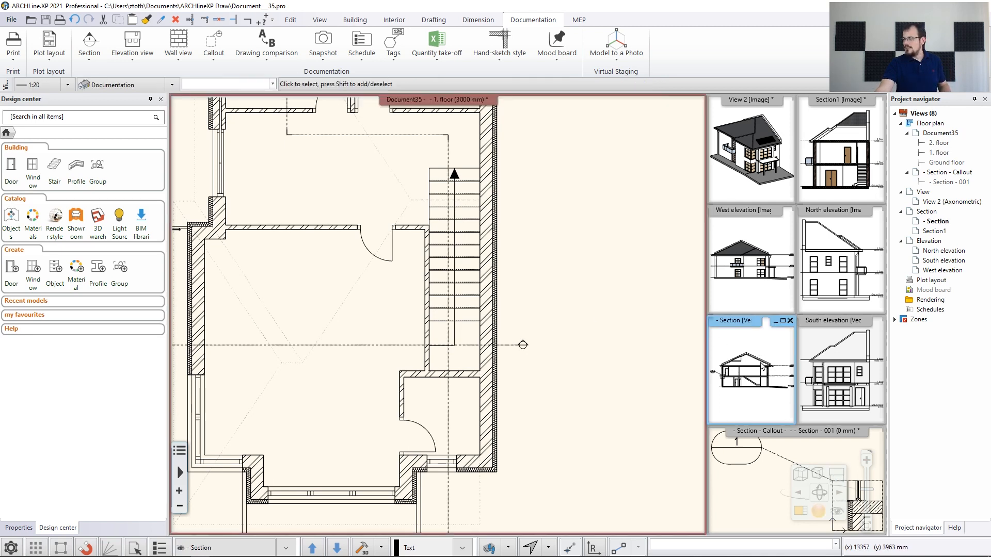
{"action": "left_click", "coordinate": [799, 512]}
{"action": "middle_click_drag", "start_coordinate": [459, 361], "coordinate": [488, 310]}
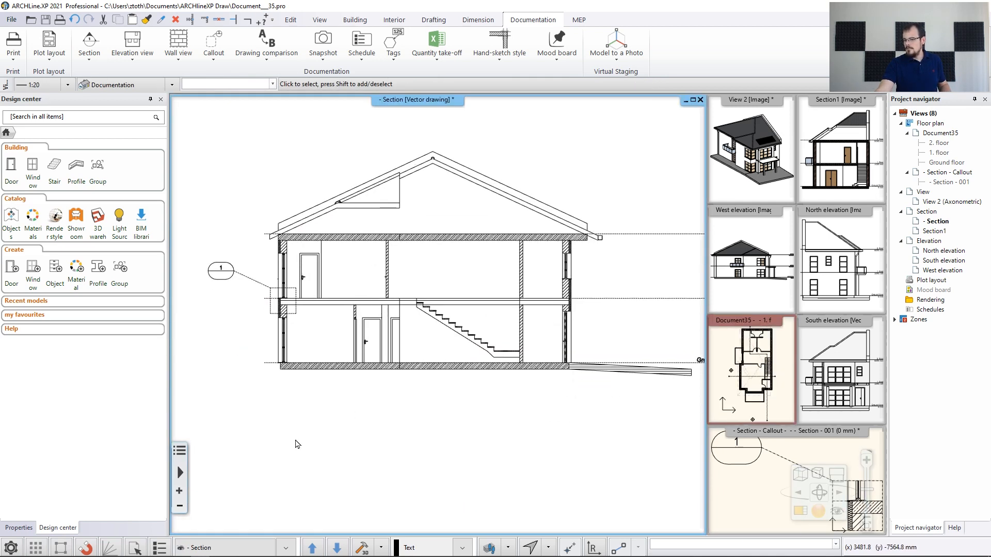
{"action": "left_click", "coordinate": [362, 549]}
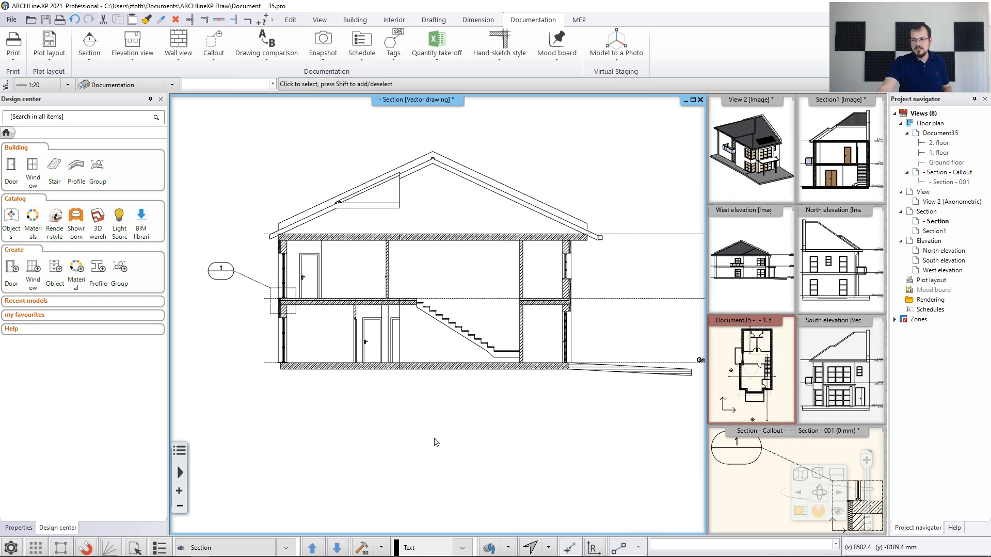
Open the compound layer settings of the first-floor partition wall standing on the slab near the stairs in the section
{"action": "scroll", "coordinate": [466, 311], "scroll_direction": "up", "scroll_amount": 3}
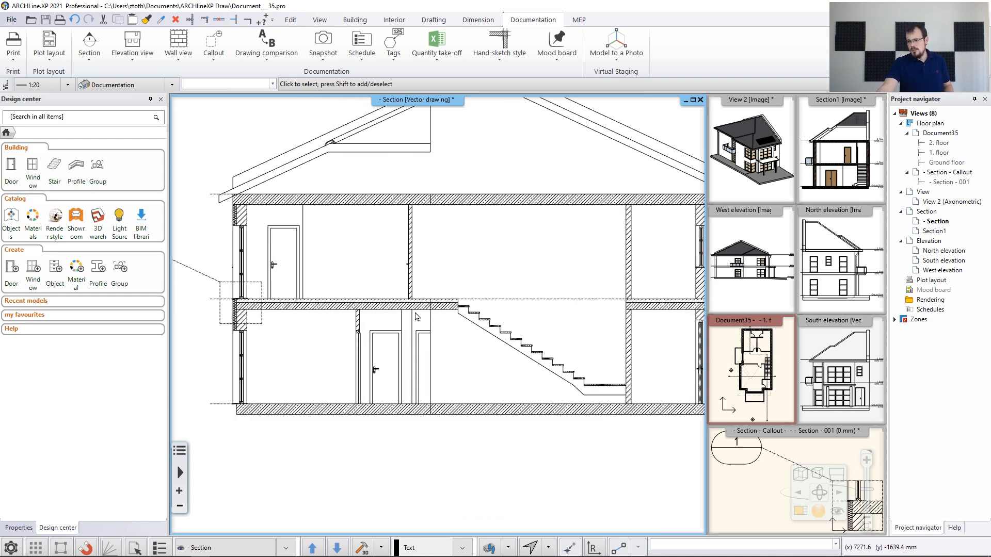
{"action": "scroll", "coordinate": [416, 317], "scroll_direction": "up", "scroll_amount": 3}
{"action": "scroll", "coordinate": [416, 270], "scroll_direction": "up", "scroll_amount": 2}
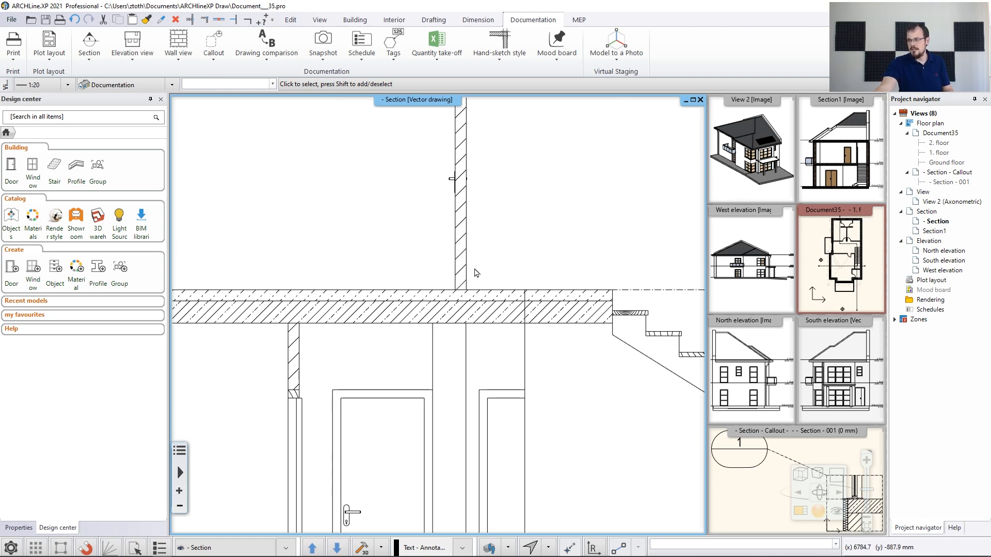
{"action": "scroll", "coordinate": [477, 273], "scroll_direction": "down", "scroll_amount": 2}
{"action": "middle_click_drag", "start_coordinate": [496, 265], "coordinate": [491, 303]}
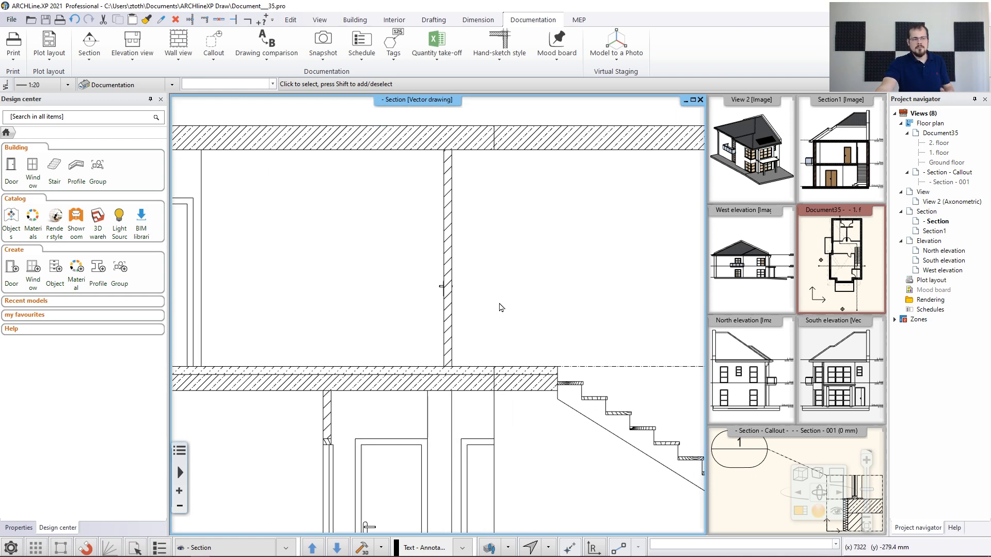
{"action": "left_click", "coordinate": [451, 255]}
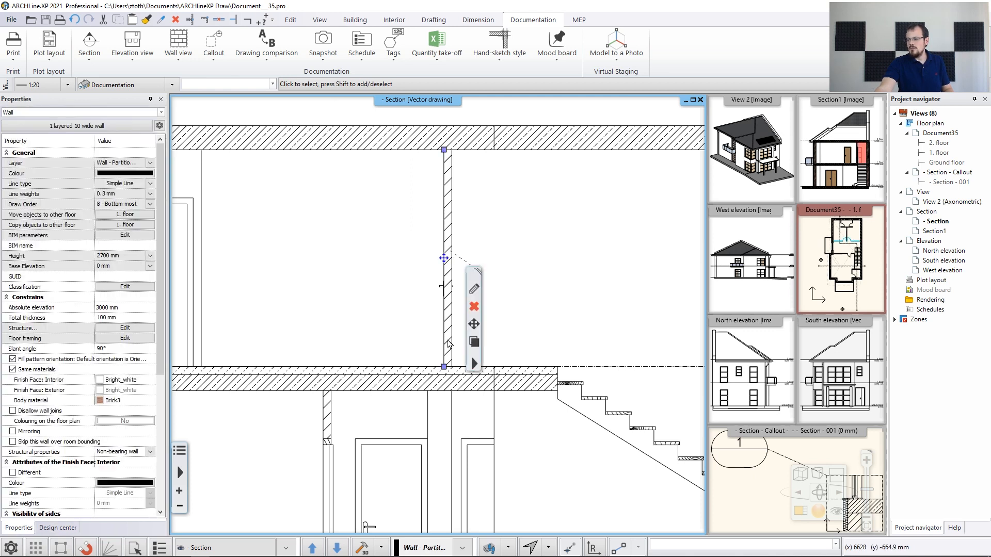
{"action": "left_click", "coordinate": [474, 289]}
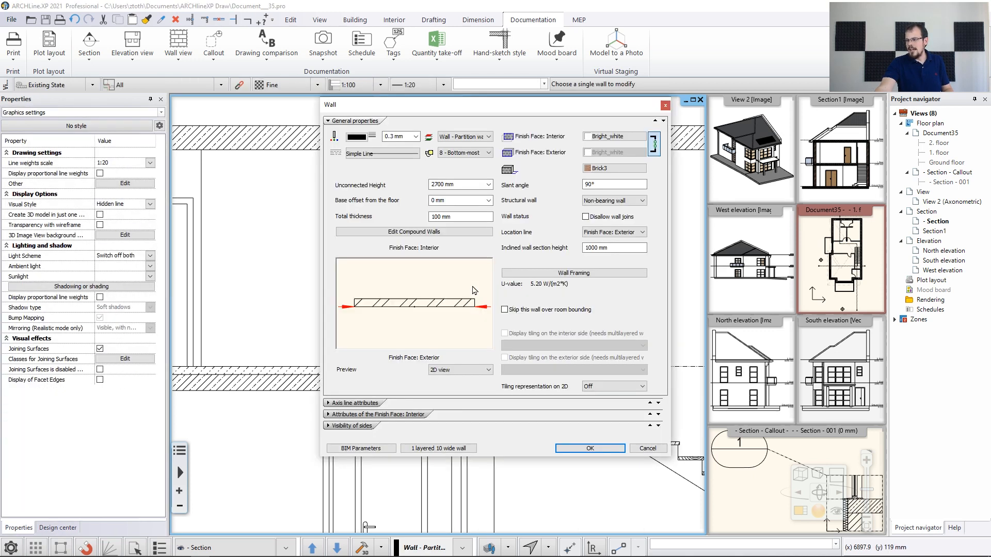
{"action": "left_click", "coordinate": [434, 235]}
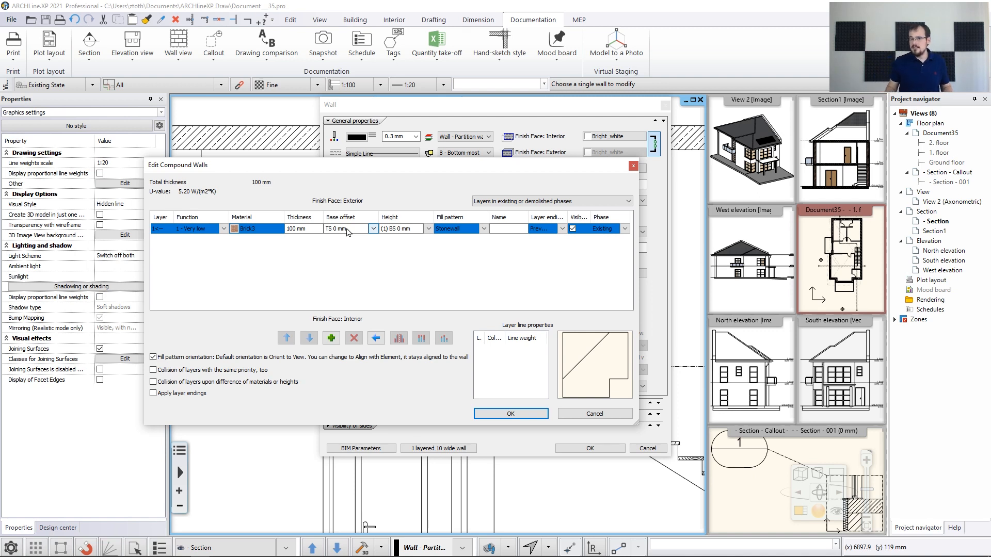
Examine the height parameters behind the partition wall layer's base offset and height, keeping the settings as they are
{"action": "left_click", "coordinate": [373, 230]}
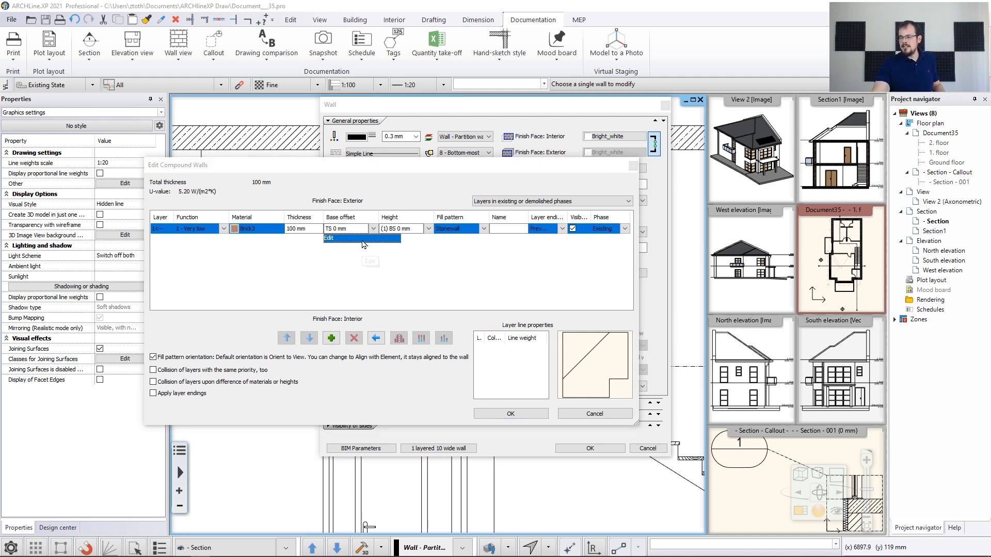
{"action": "left_click", "coordinate": [364, 244]}
{"action": "left_click_drag", "start_coordinate": [378, 181], "coordinate": [372, 265]}
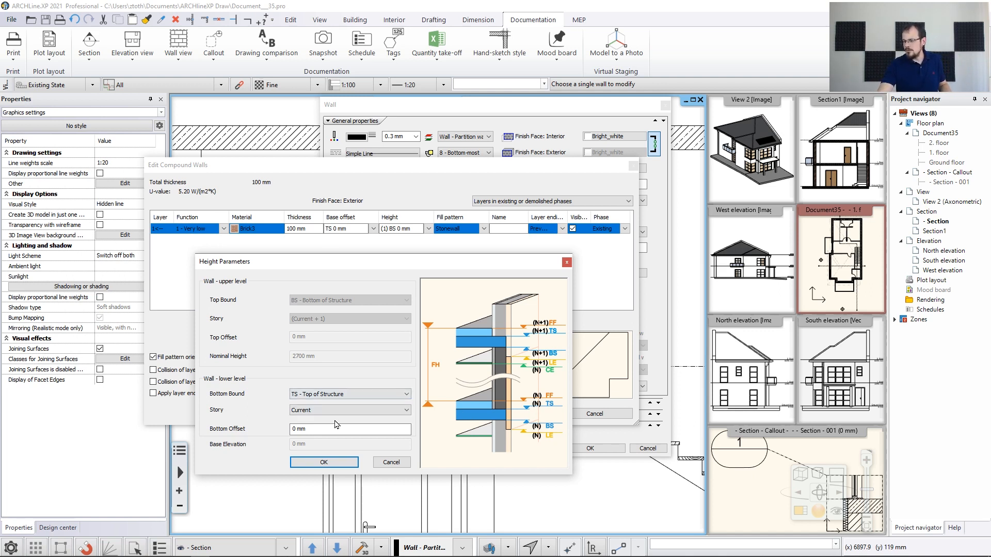
{"action": "left_click", "coordinate": [330, 463]}
{"action": "left_click", "coordinate": [428, 228]}
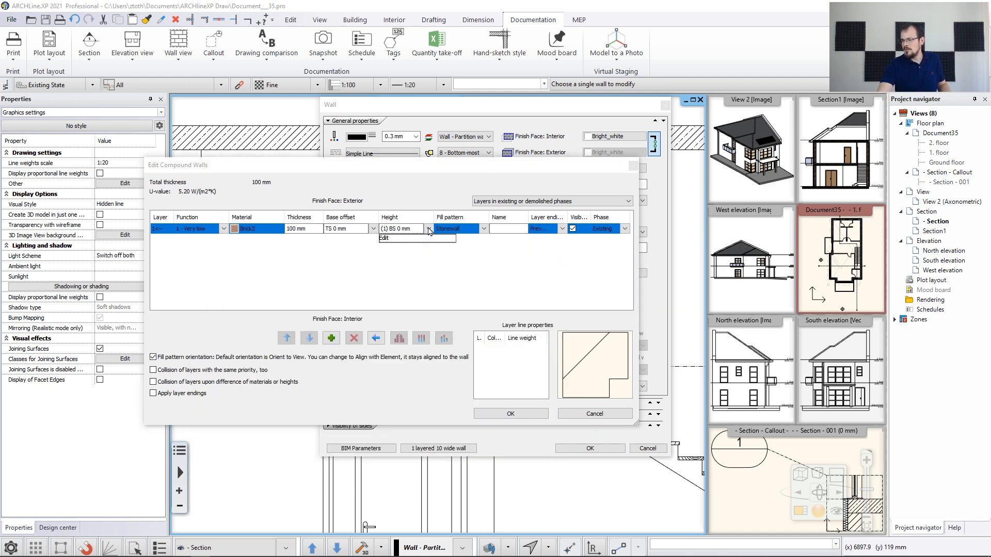
{"action": "left_click", "coordinate": [433, 243]}
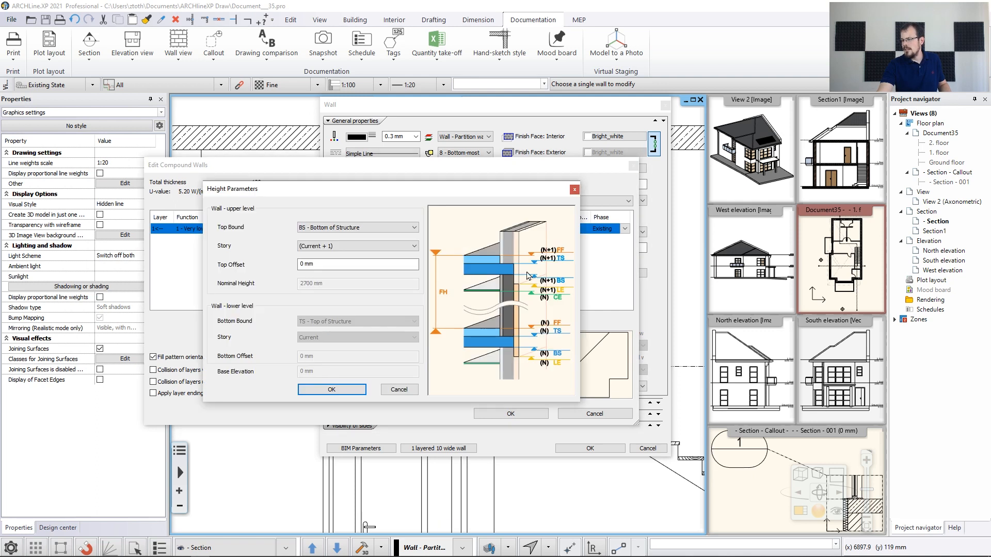
{"action": "left_click", "coordinate": [332, 389]}
{"action": "left_click", "coordinate": [510, 414]}
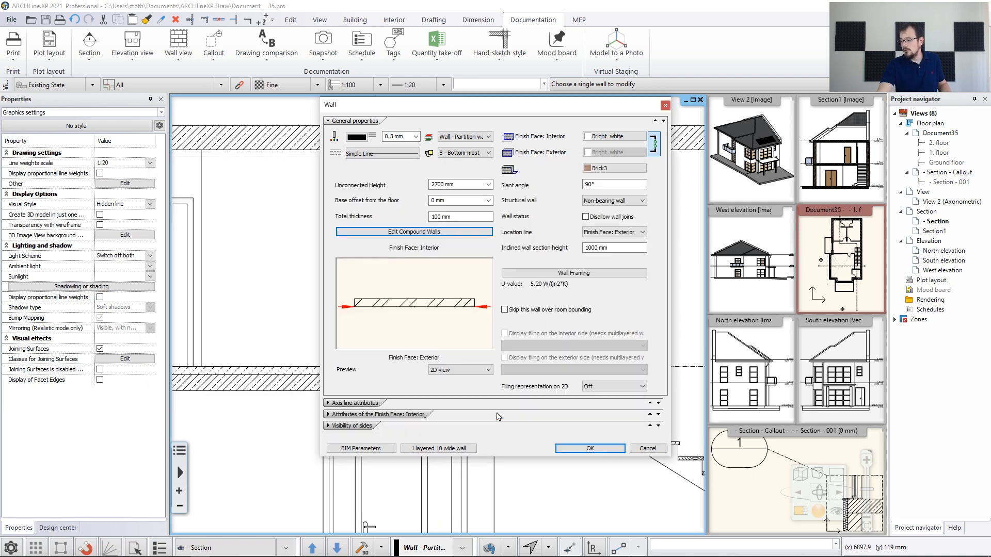
{"action": "left_click", "coordinate": [590, 448]}
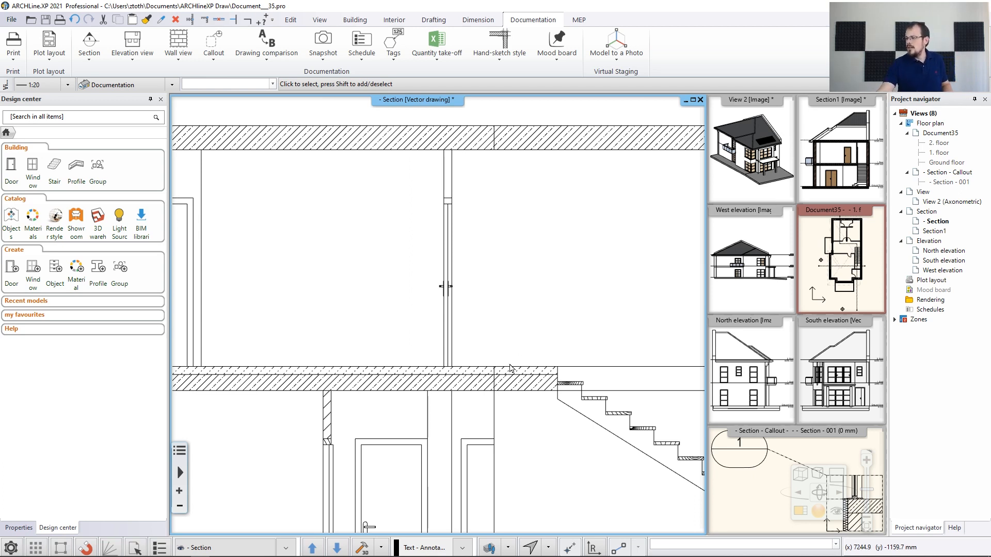
Switch to the first-floor plan and set the FF - Finish Floor offset of the 1. floor level to 0
{"action": "left_click", "coordinate": [815, 235]}
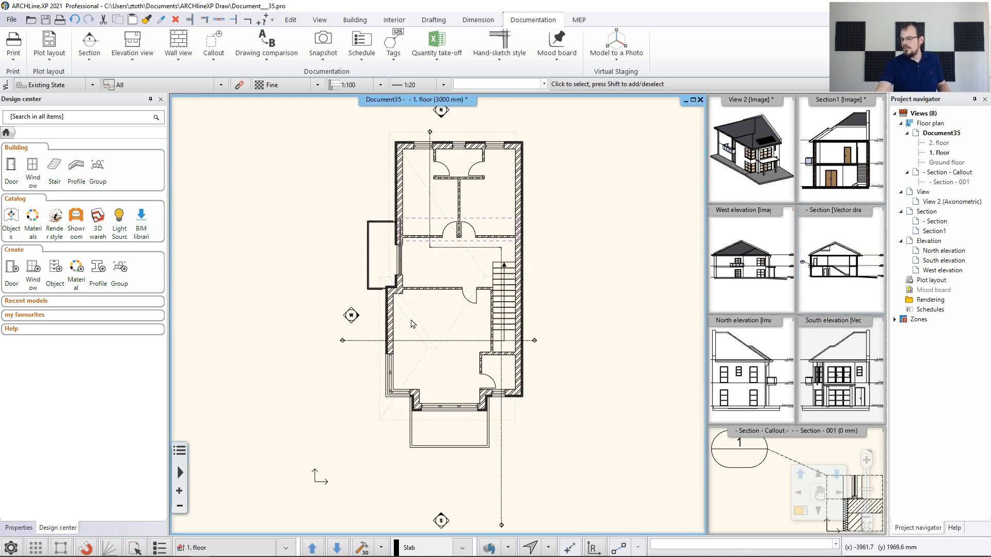
{"action": "left_click", "coordinate": [246, 548]}
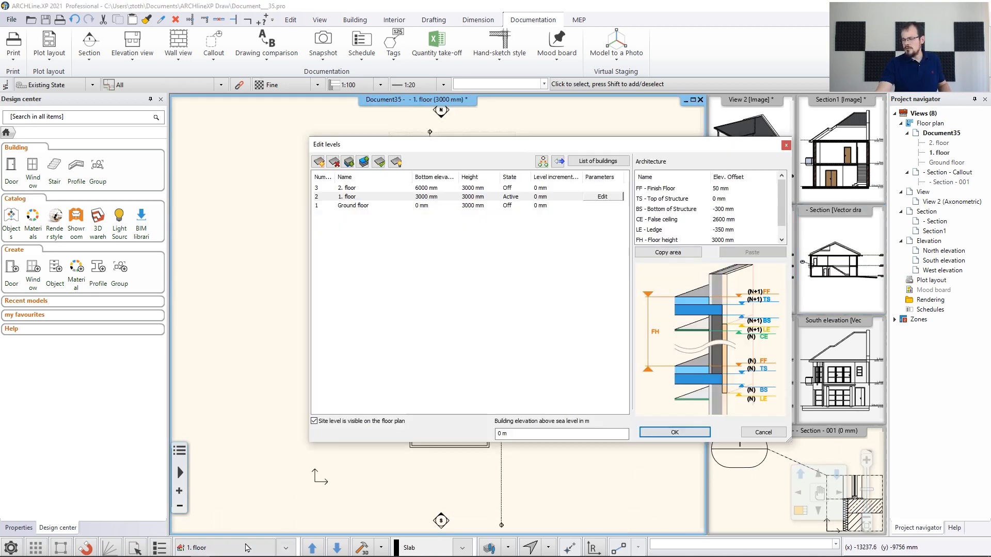
{"action": "left_click", "coordinate": [326, 200]}
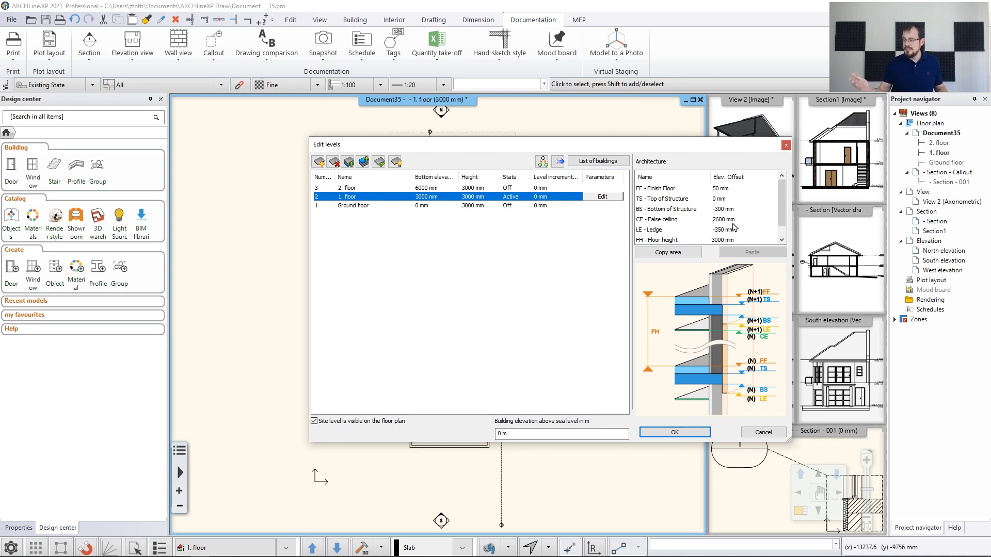
{"action": "left_click", "coordinate": [721, 189]}
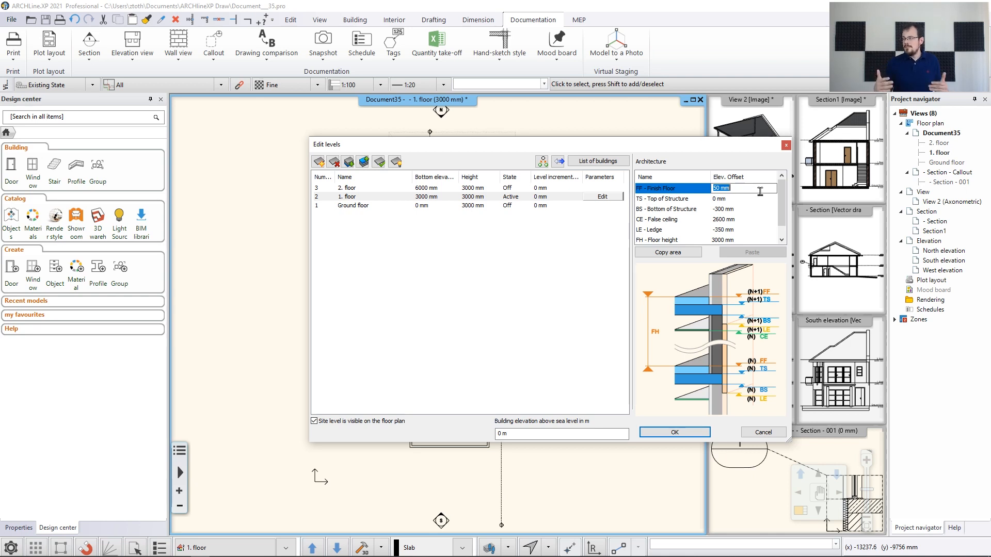
{"action": "type", "text": "0"}
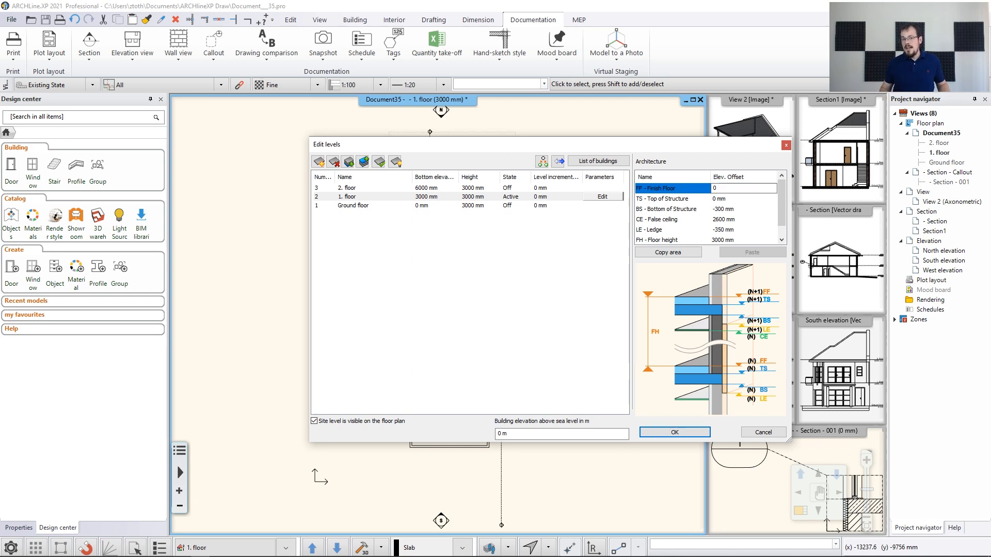
Set the 1. floor level's TS - Top of Structure offset to -100 and apply the level changes
{"action": "left_click", "coordinate": [735, 199]}
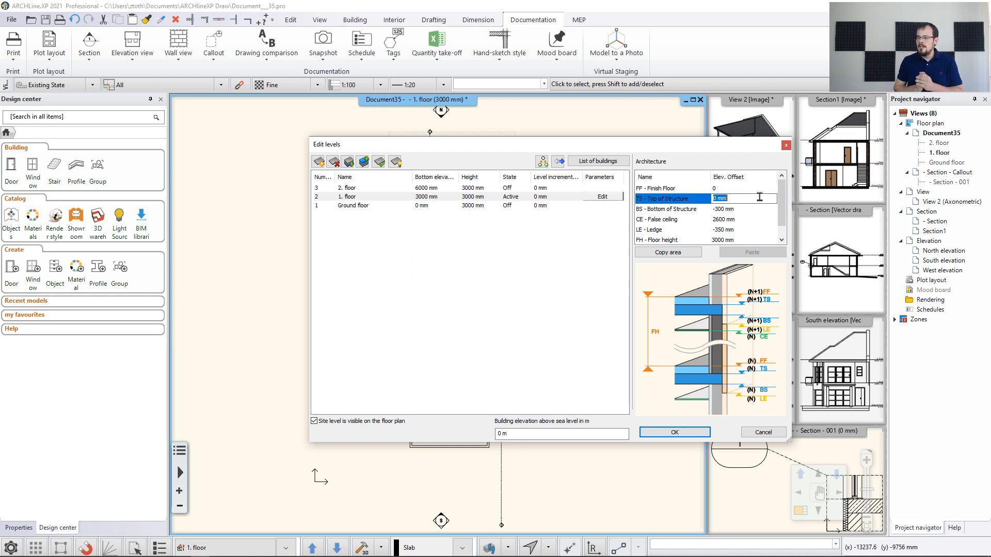
{"action": "type", "text": "-"}
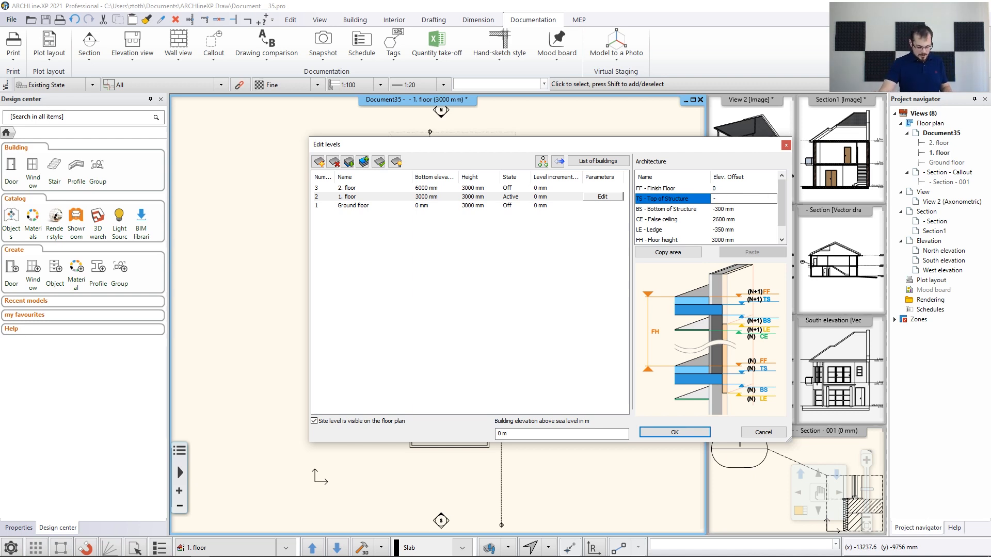
{"action": "type", "text": "100"}
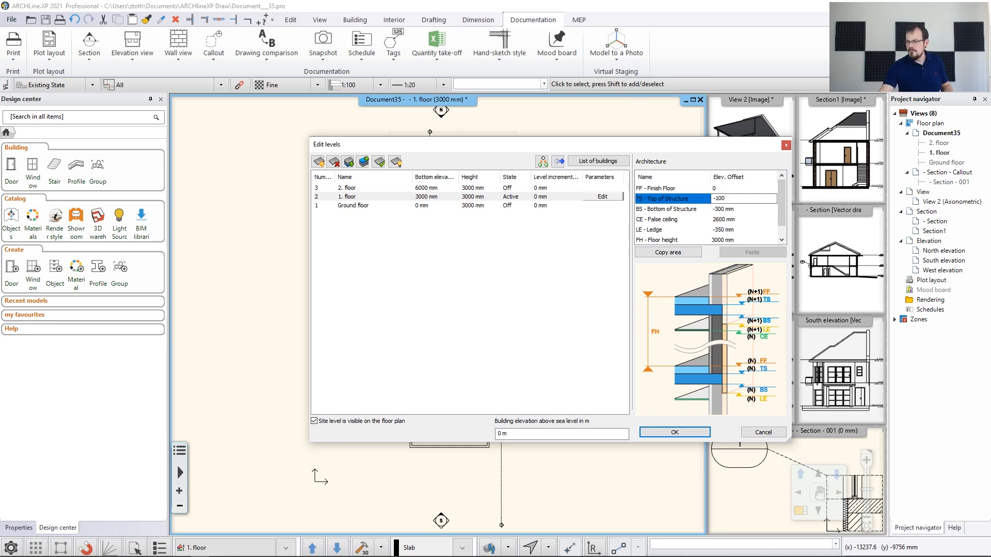
{"action": "left_click", "coordinate": [740, 210]}
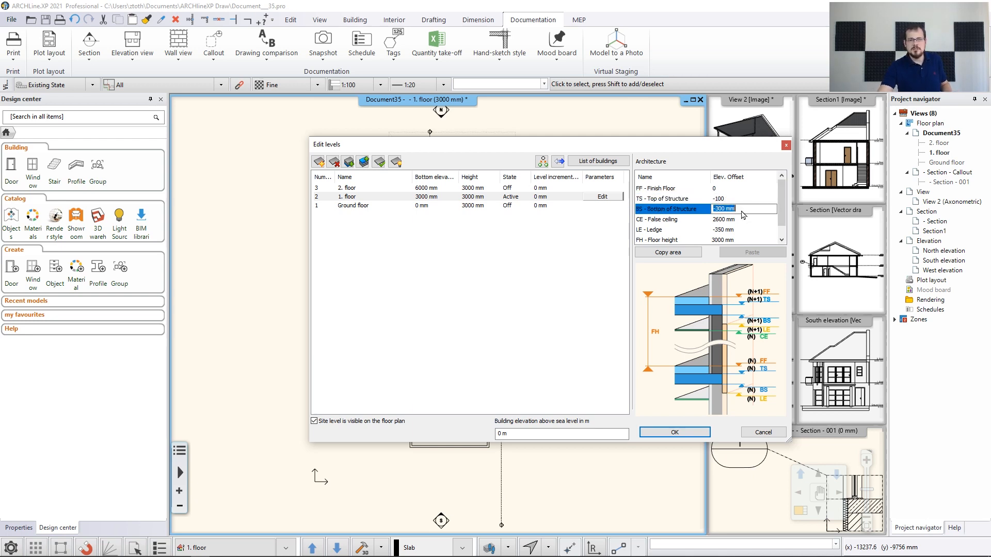
{"action": "left_click", "coordinate": [670, 435]}
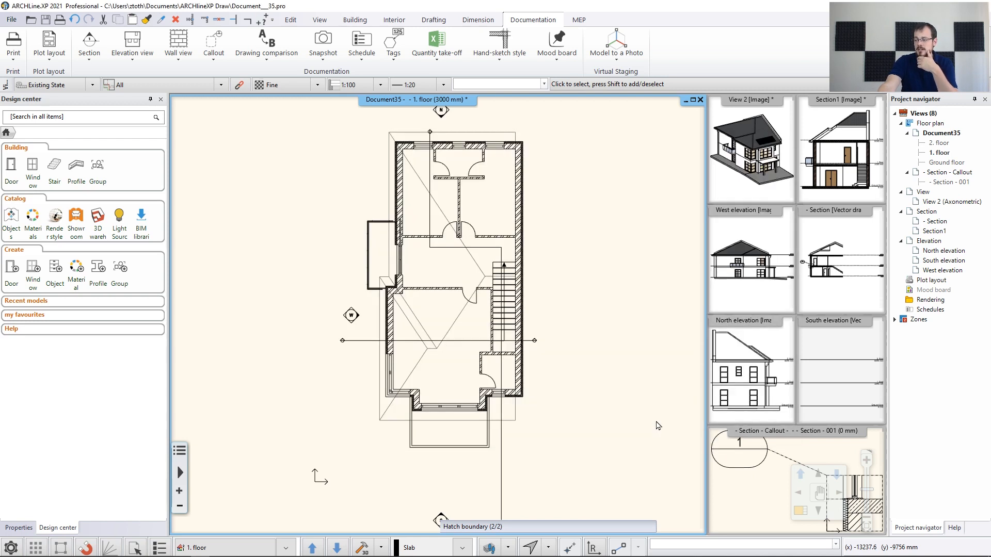
Return to the vector section and open the properties of the first-floor slab beside the stairs
{"action": "left_click", "coordinate": [850, 296]}
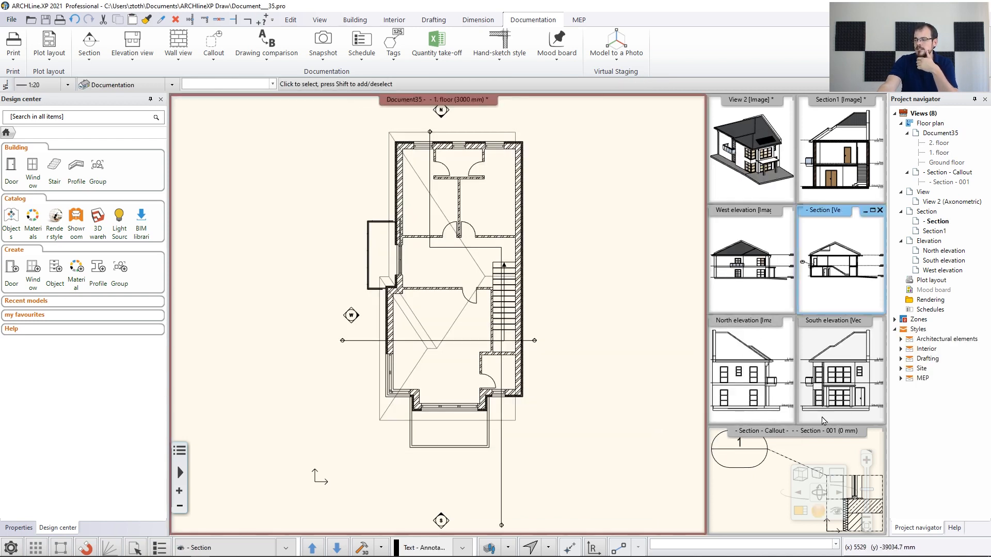
{"action": "scroll", "coordinate": [325, 356], "scroll_direction": "up", "scroll_amount": 6}
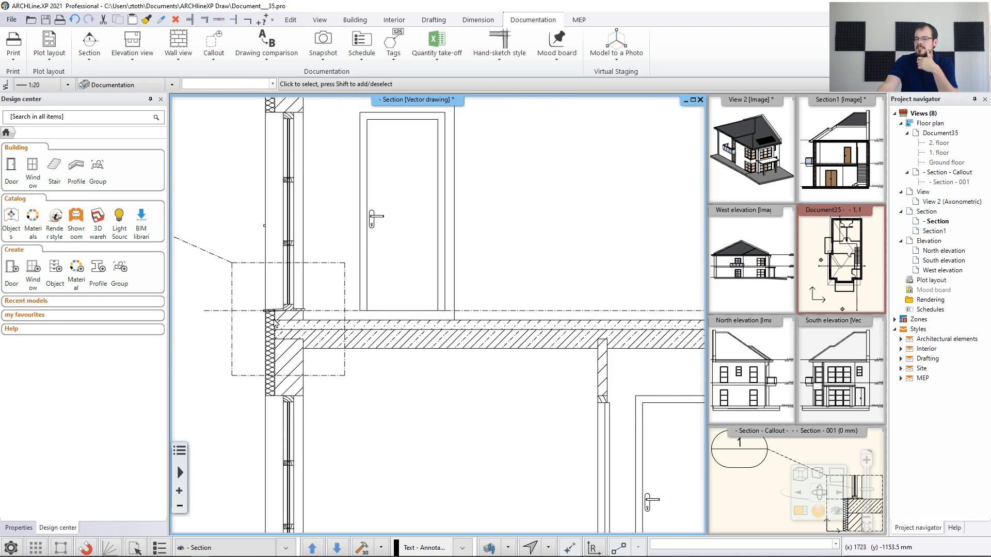
{"action": "scroll", "coordinate": [382, 322], "scroll_direction": "down", "scroll_amount": 3}
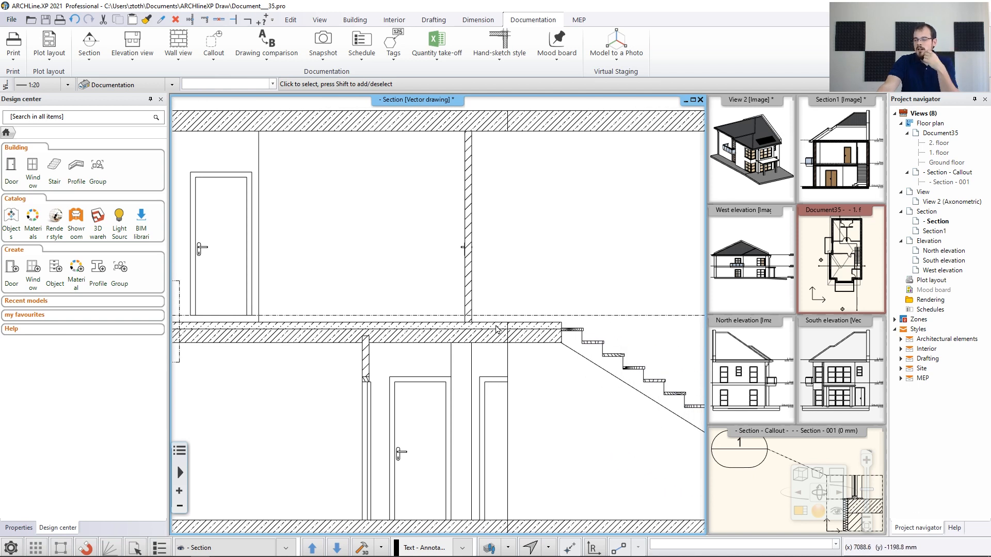
{"action": "scroll", "coordinate": [497, 326], "scroll_direction": "up", "scroll_amount": 1}
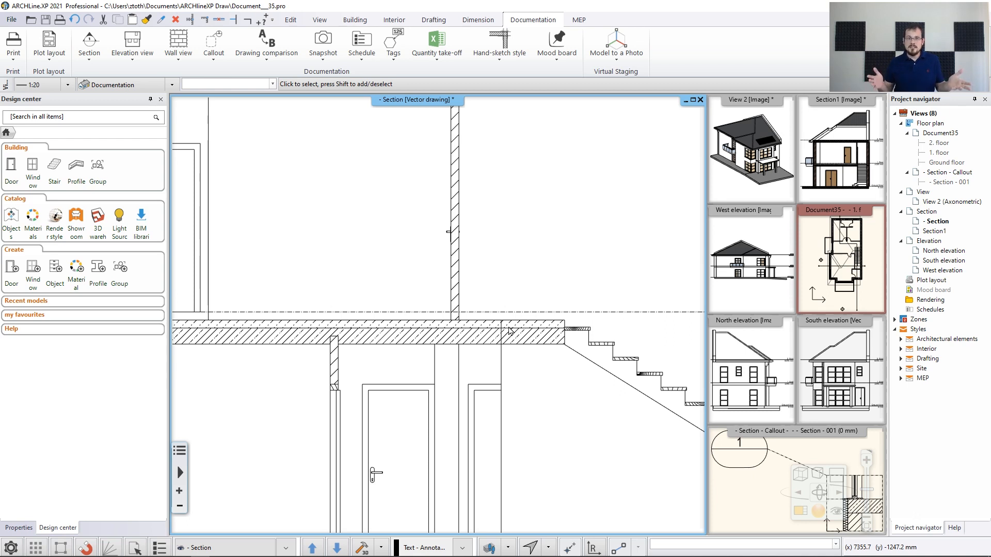
{"action": "left_click", "coordinate": [371, 333]}
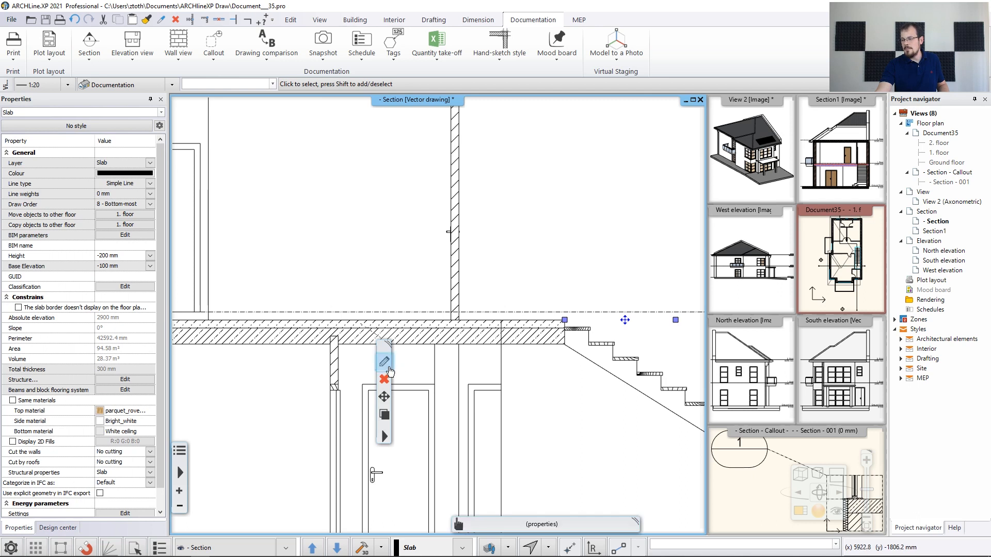
{"action": "left_click", "coordinate": [383, 362]}
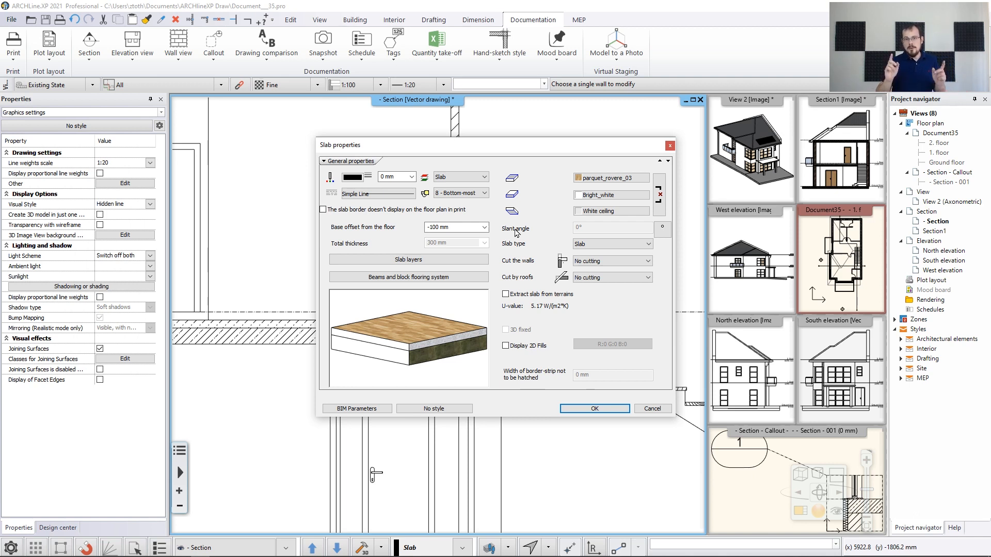
Bind the base offset of the slab to FF - Finish Floor of the current story and update the section
{"action": "left_click", "coordinate": [484, 227]}
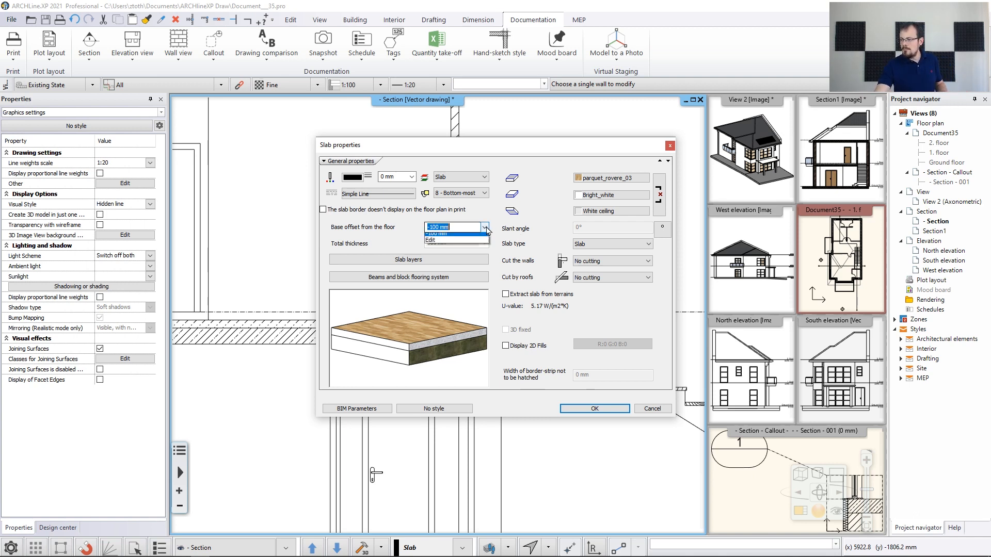
{"action": "left_click", "coordinate": [441, 245]}
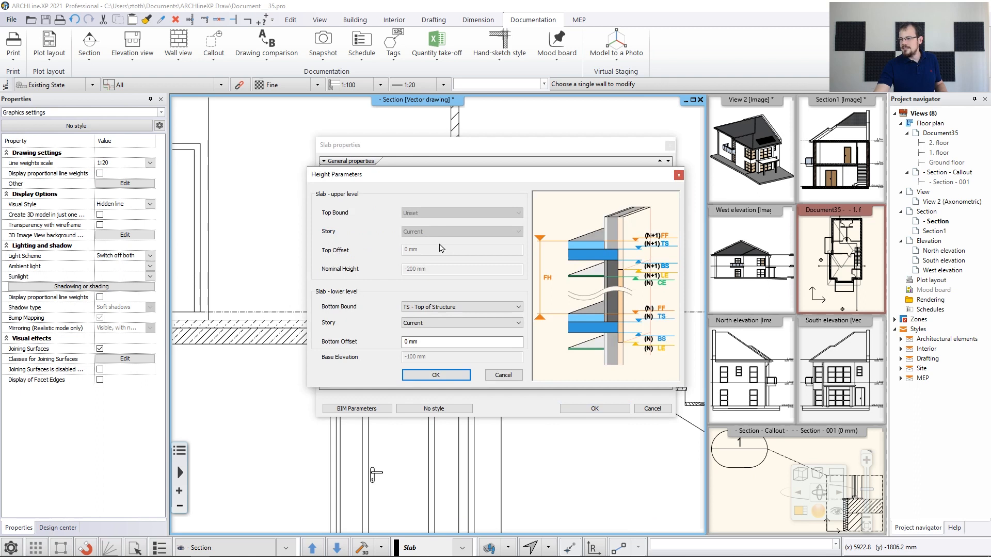
{"action": "left_click_drag", "start_coordinate": [462, 178], "coordinate": [578, 203]}
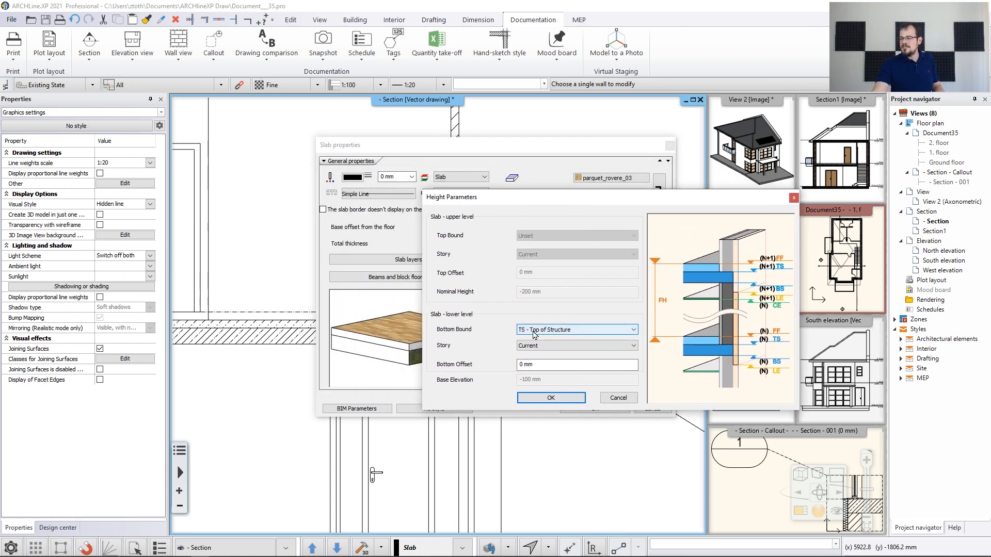
{"action": "left_click", "coordinate": [625, 338]}
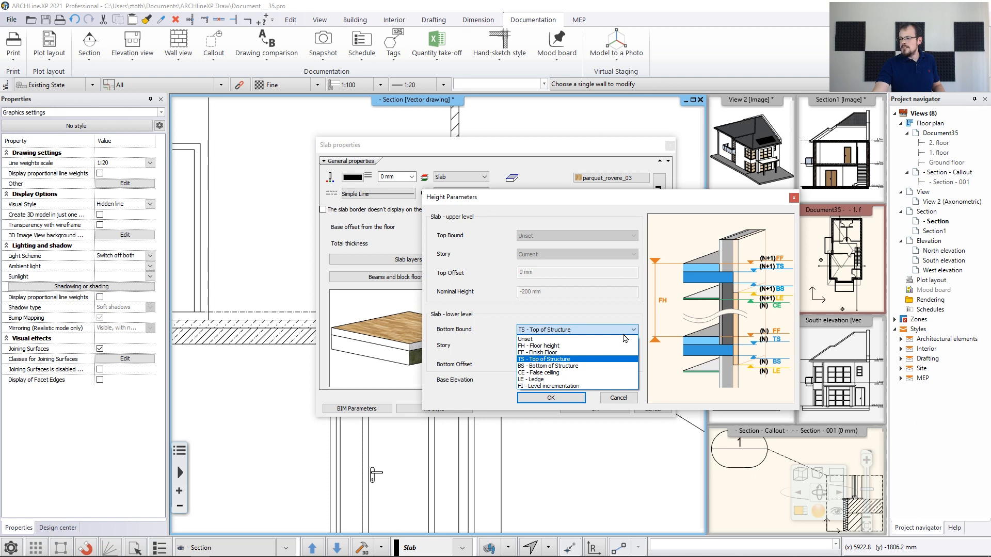
{"action": "left_click", "coordinate": [561, 352]}
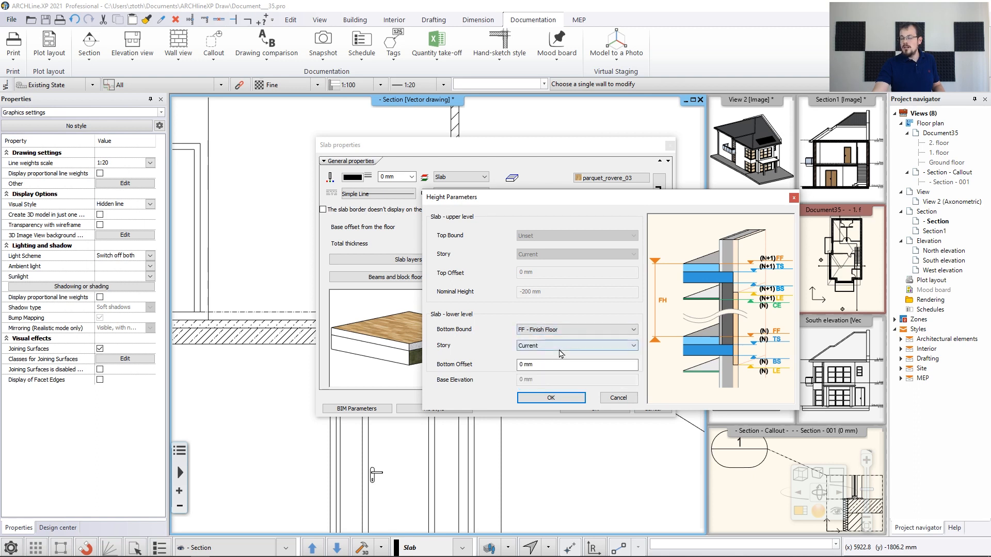
{"action": "left_click", "coordinate": [542, 401]}
{"action": "left_click", "coordinate": [595, 411]}
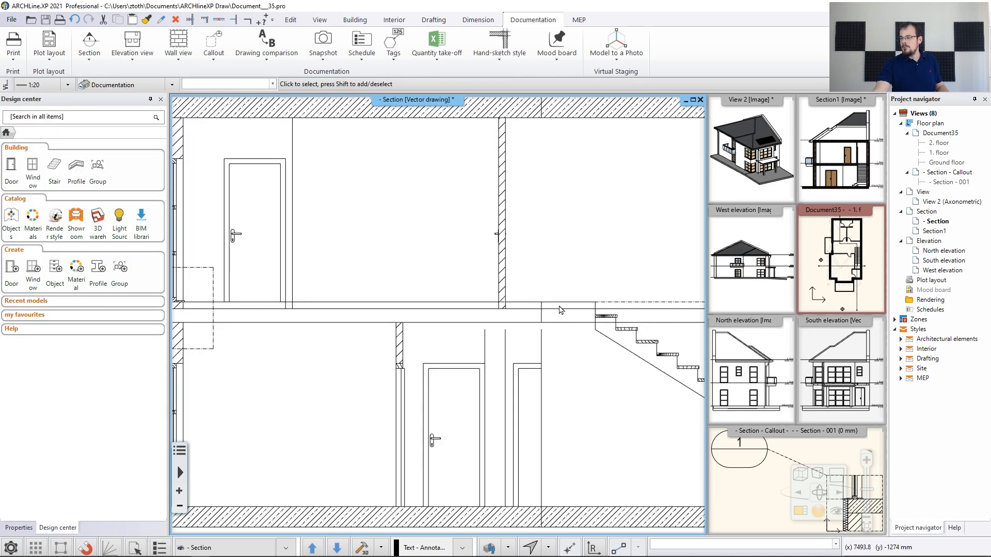
{"action": "left_click", "coordinate": [359, 548]}
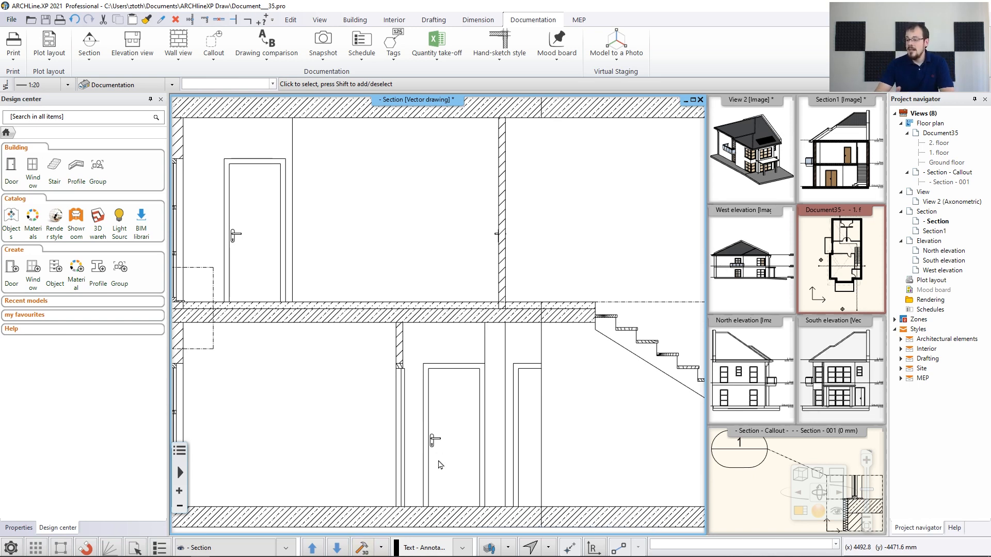
Check the first-floor slab junctions in the vector section and enlarge the Section - 001 callout view as the main drawing
{"action": "scroll", "coordinate": [526, 320], "scroll_direction": "up", "scroll_amount": 4}
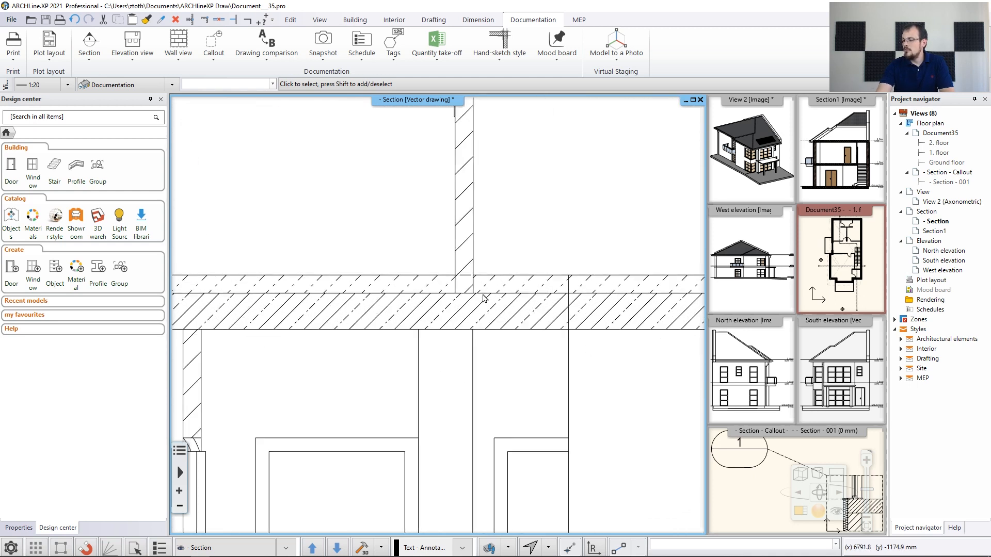
{"action": "scroll", "coordinate": [308, 277], "scroll_direction": "down", "scroll_amount": 4}
{"action": "scroll", "coordinate": [204, 331], "scroll_direction": "up", "scroll_amount": 4}
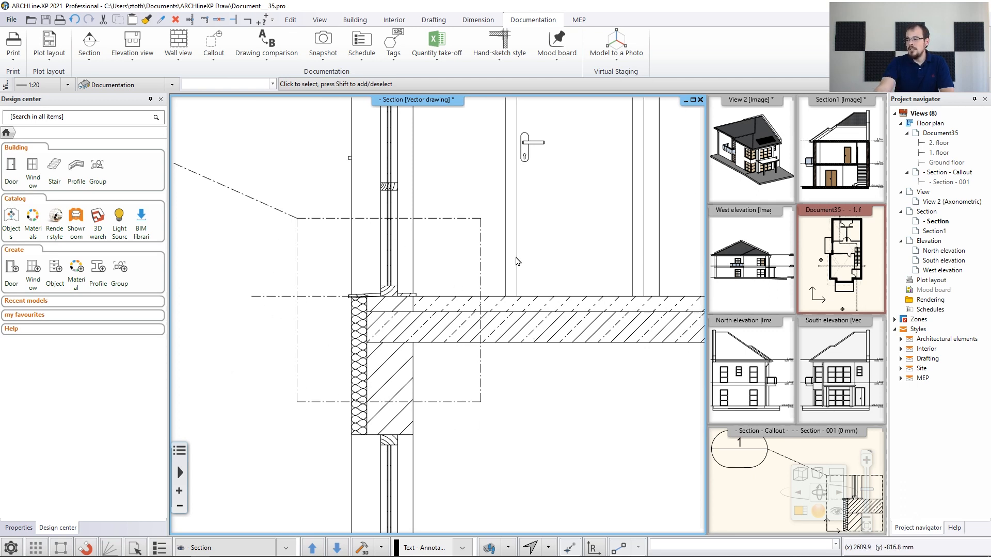
{"action": "left_click", "coordinate": [745, 477]}
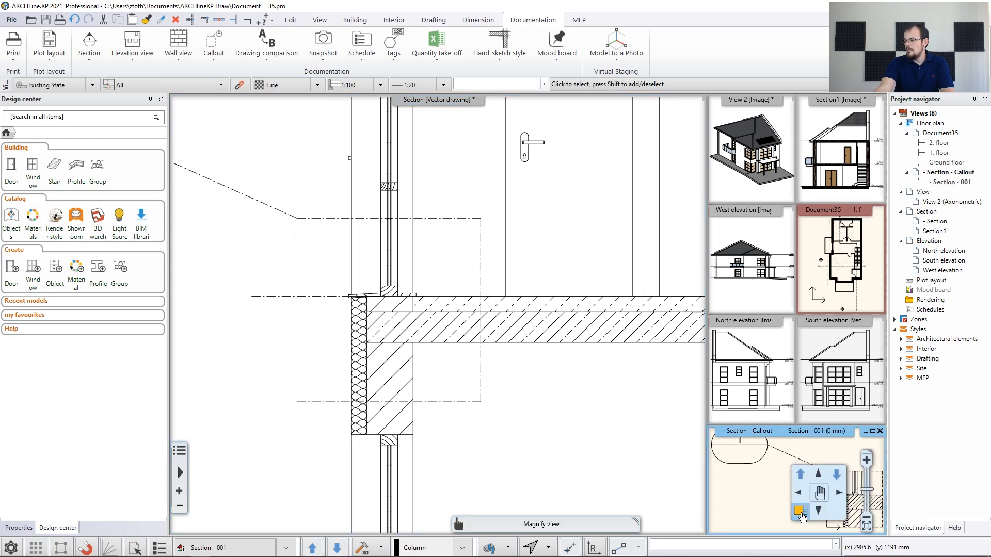
{"action": "left_click", "coordinate": [799, 512]}
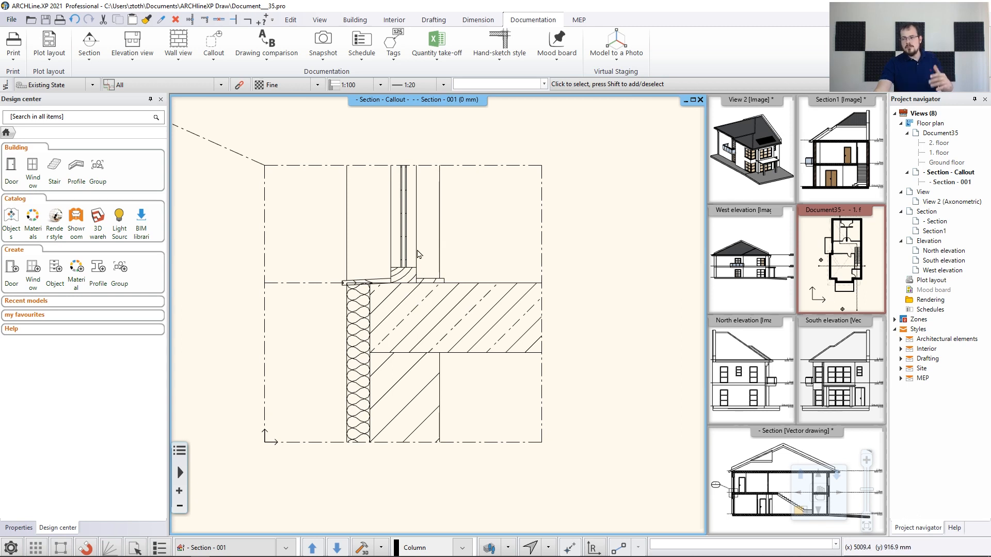
Update the wall-and-slab detail callout from the revised section and inspect its slab layers
{"action": "scroll", "coordinate": [418, 253], "scroll_direction": "down", "scroll_amount": 2}
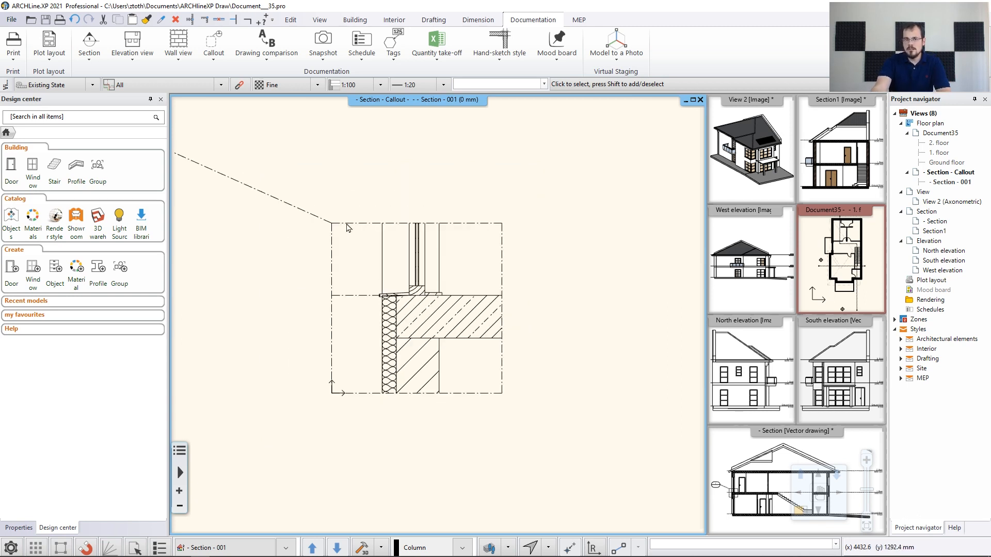
{"action": "left_click", "coordinate": [346, 225]}
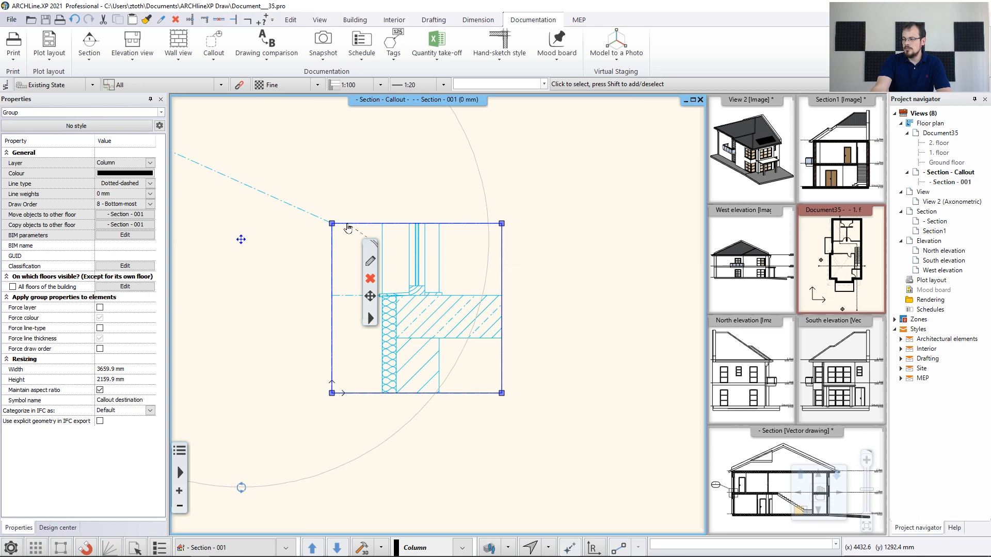
{"action": "left_click", "coordinate": [372, 319]}
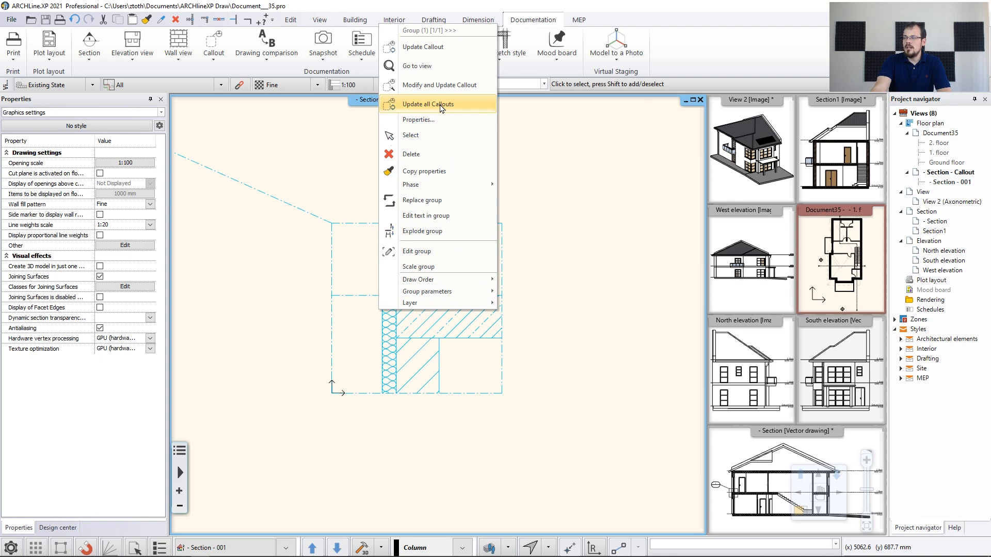
{"action": "left_click", "coordinate": [433, 46]}
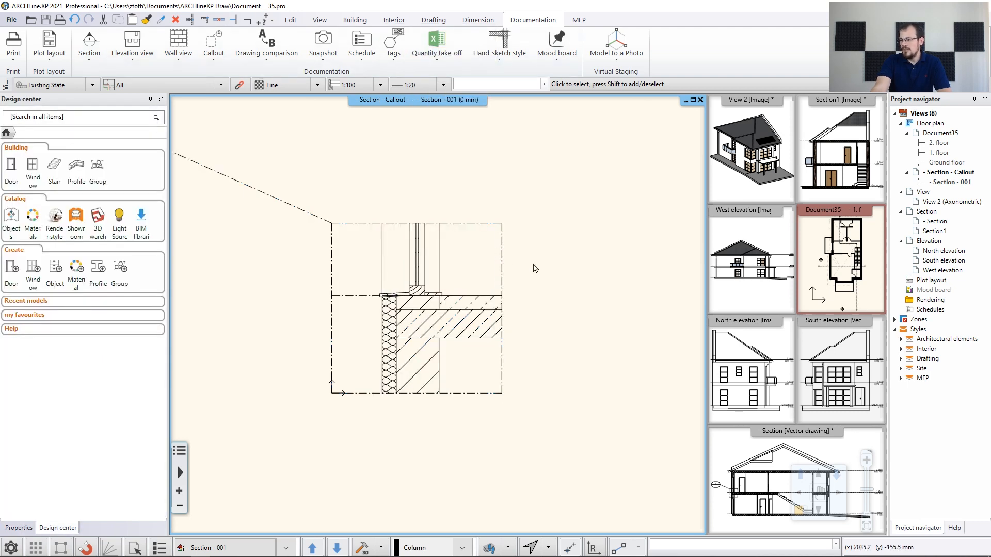
{"action": "middle_click_drag", "start_coordinate": [432, 317], "coordinate": [461, 312]}
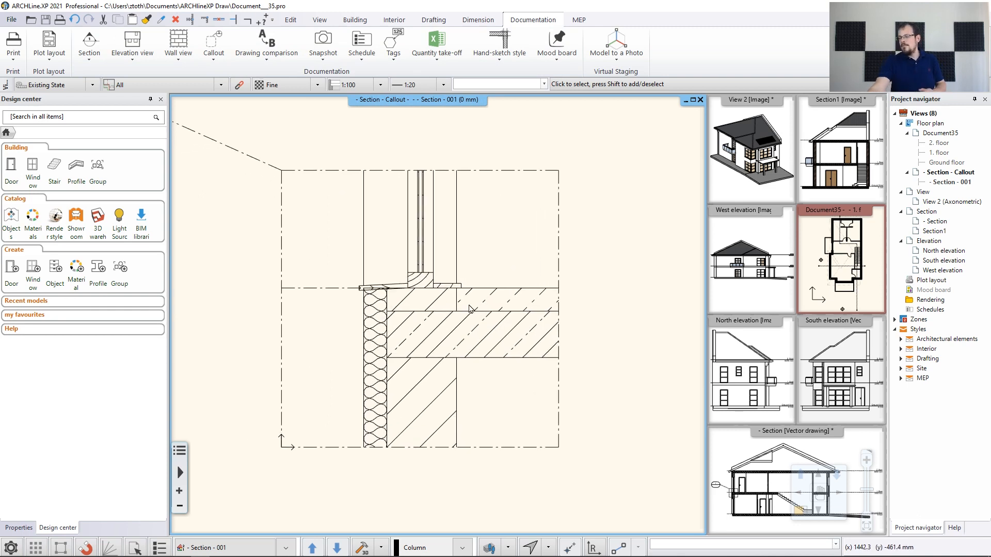